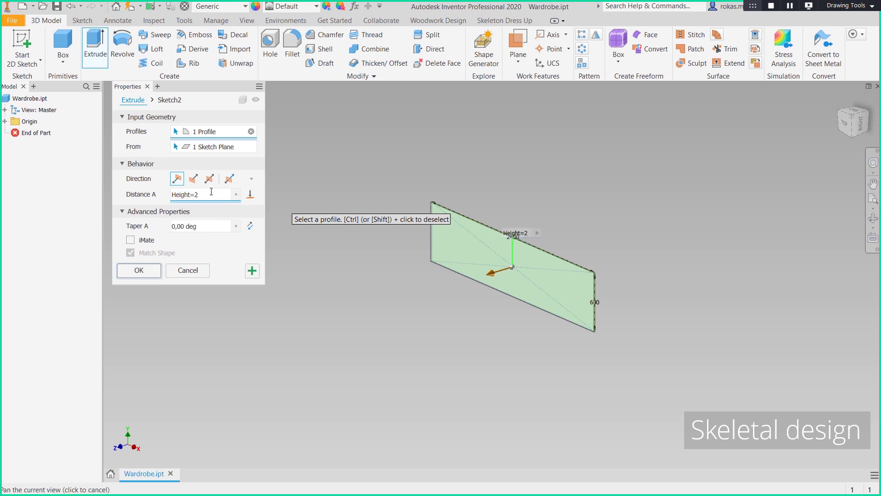
# Step: Extrude the rectangular profile symmetrically about the sketch plane with the distance defined as Height=2200
pyautogui.write('200')
pyautogui.click(209, 178)
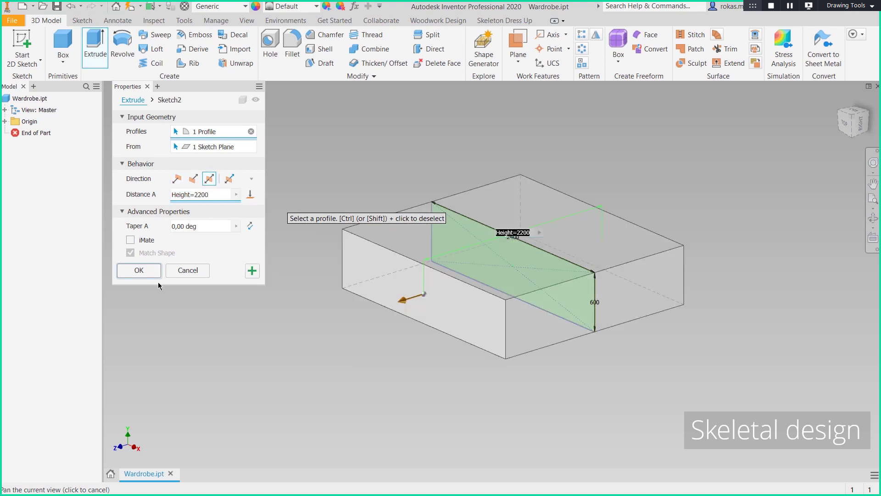
pyautogui.click(139, 270)
pyautogui.press('F6')
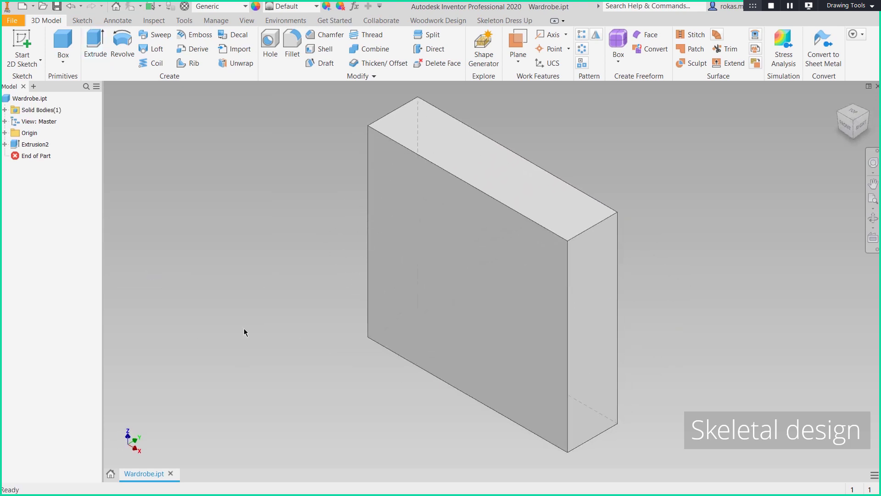
# Step: Add a numeric user parameter Left_Partition of 600 mm to the part
pyautogui.click(356, 11)
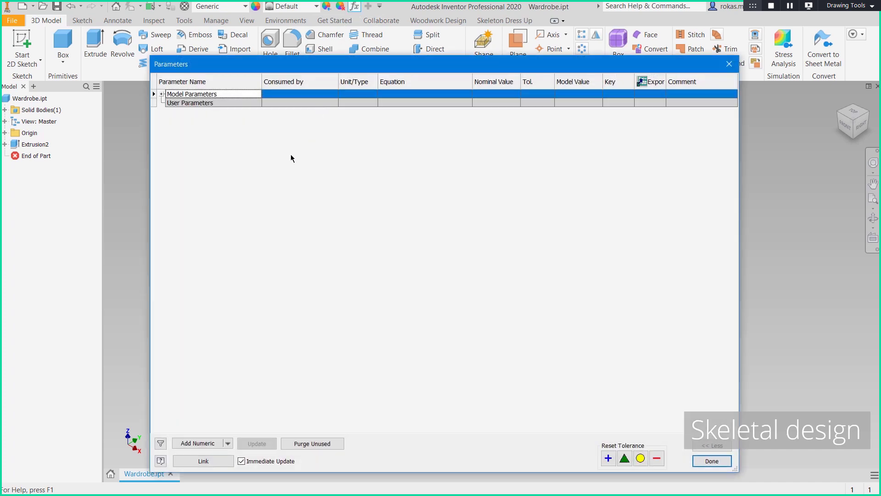
pyautogui.click(202, 443)
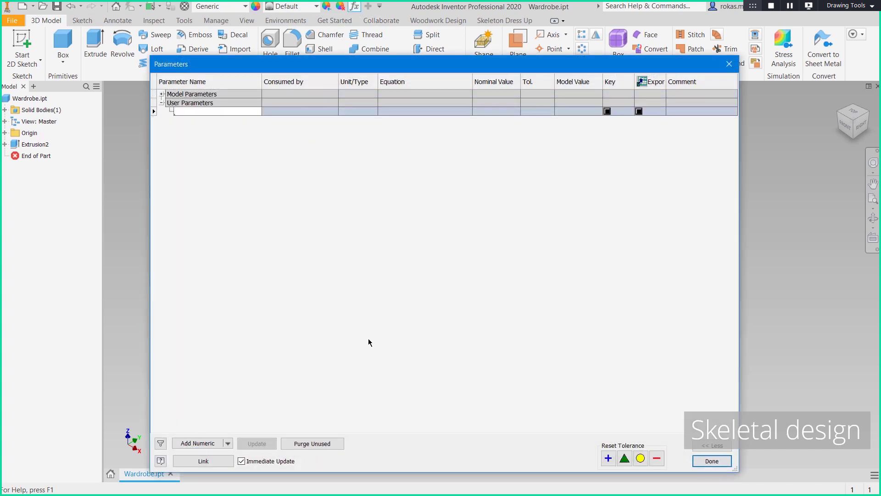
pyautogui.write('Left_Partition')
pyautogui.press('Return')
pyautogui.write('600')
pyautogui.press('Return')
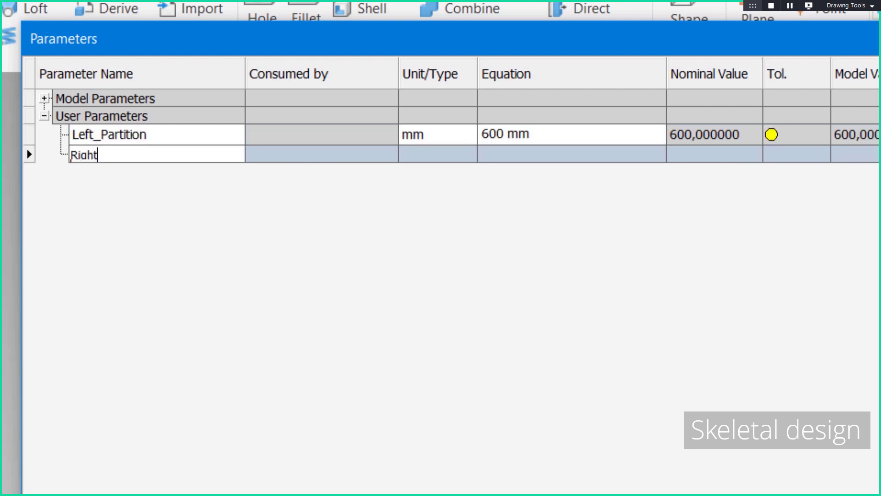
# Step: Add the user parameter Right_Partition with the equation Left_Partition
pyautogui.write('Right_Partition')
pyautogui.press('Return')
pyautogui.write('Left_Partition')
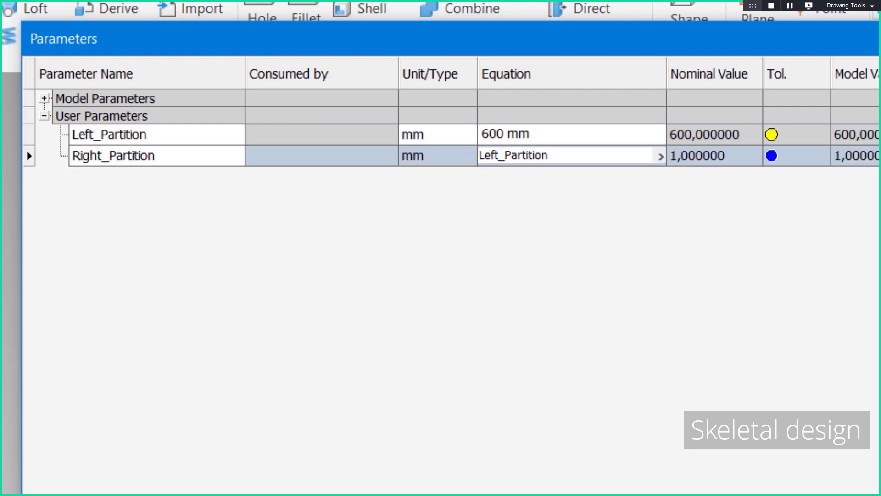
pyautogui.press('Return')
# Step: Add the user parameter Panel with a value of 18 mm and copy its name
pyautogui.write('Panel')
pyautogui.press('Return')
pyautogui.write('18')
pyautogui.press('Return')
pyautogui.doubleClick(100, 177)
pyautogui.rightClick(101, 179)
pyautogui.click(150, 195)
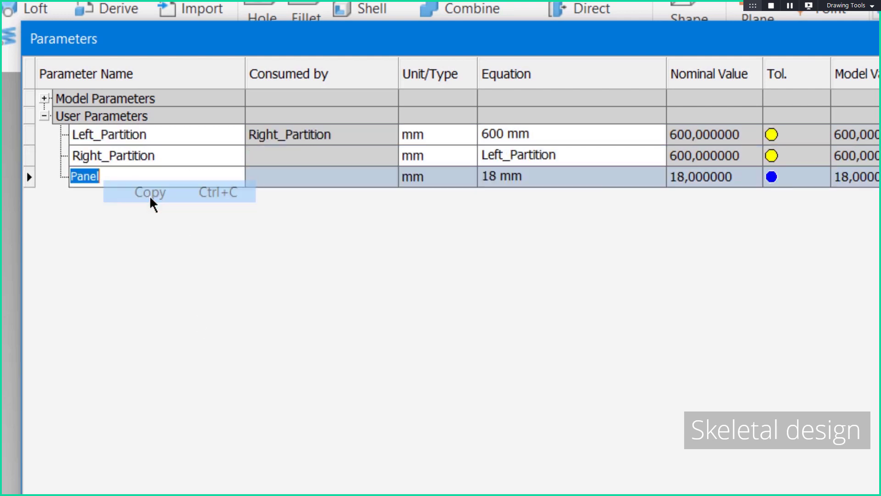
# Step: Add the user parameter Top_Shelf with the equation 400 mm + Panel
pyautogui.write('Top_Shelf')
pyautogui.press('Return')
pyautogui.write('400')
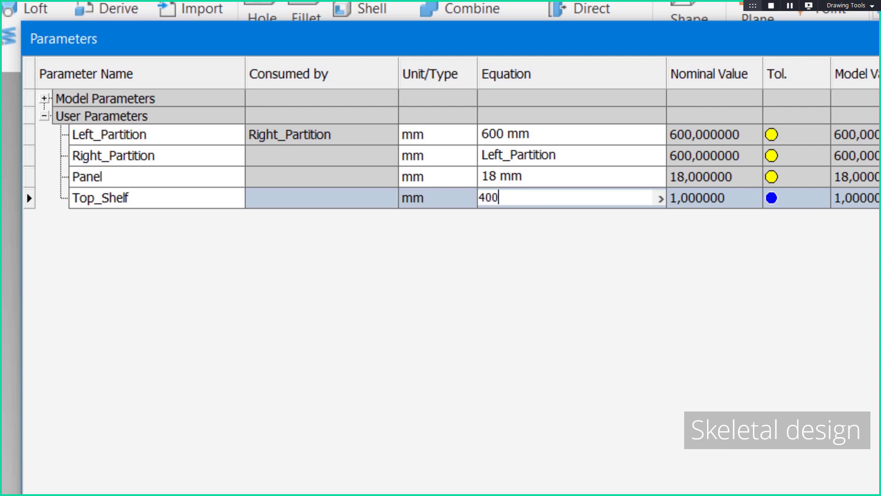
pyautogui.write(' mm + Panel')
pyautogui.press('Return')
# Step: Add the user parameter Bottom_Shelf with the equation 600 mm + Panel
pyautogui.write('Bottom_Shelf')
pyautogui.press('Return')
pyautogui.write('6')
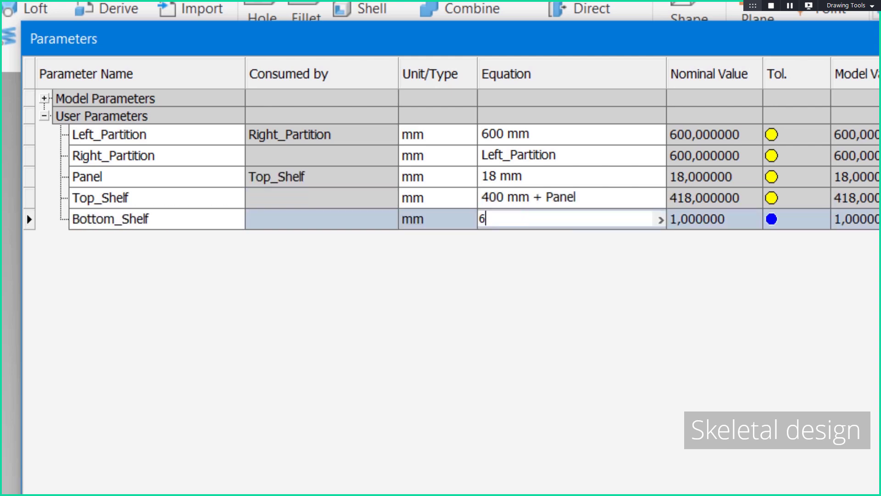
pyautogui.write('00 mm + Panel')
pyautogui.press('Return')
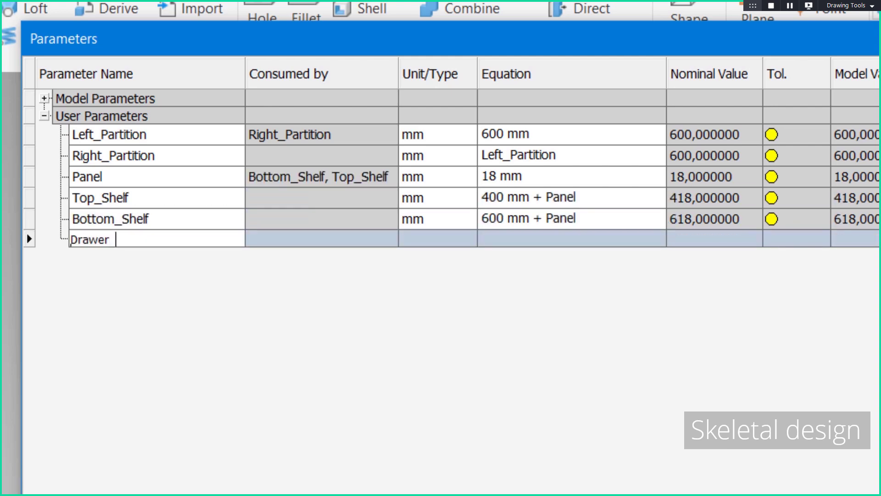
# Step: Add the user parameter Drawer_Height with a value of 300 mm
pyautogui.write('Drawer_Height')
pyautogui.press('Return')
pyautogui.write('300')
pyautogui.press('Return')
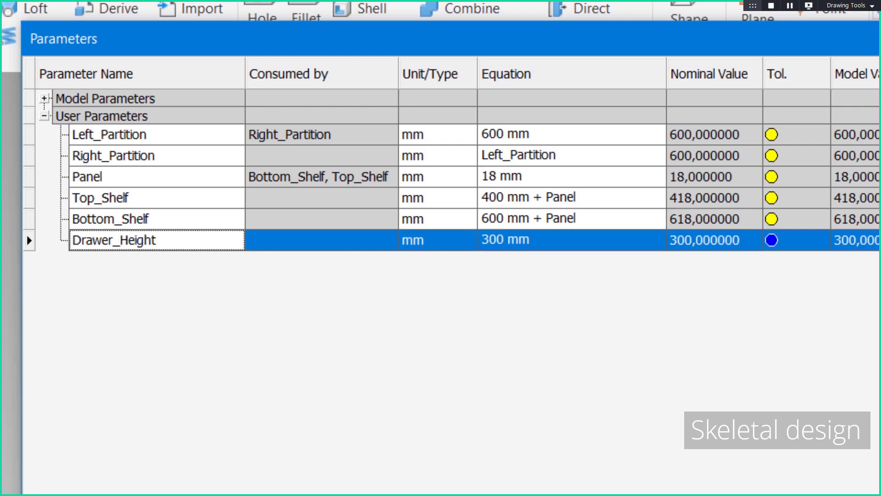
# Step: Add the user parameters Facade of 18 mm and Facade_Offset of 2 mm, and finish editing the parameters
pyautogui.write('Facade')
pyautogui.press('Return')
pyautogui.write('18')
pyautogui.press('Return')
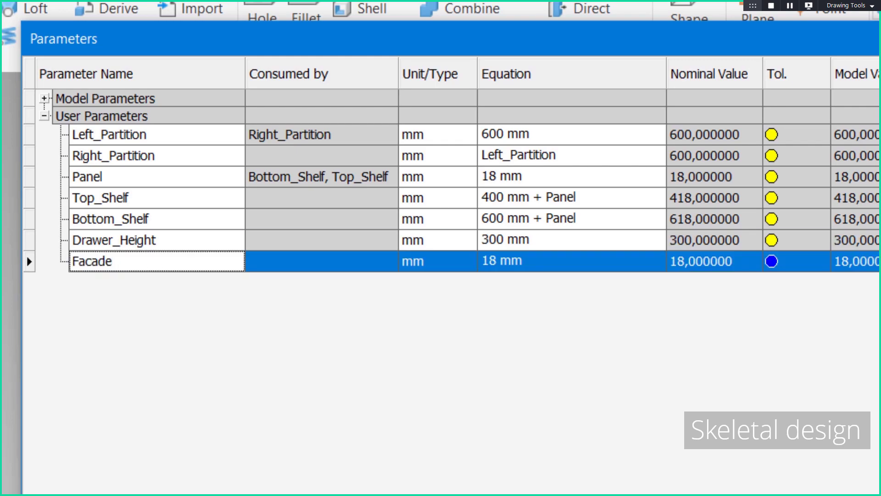
pyautogui.write('Facade_Offset')
pyautogui.press('Return')
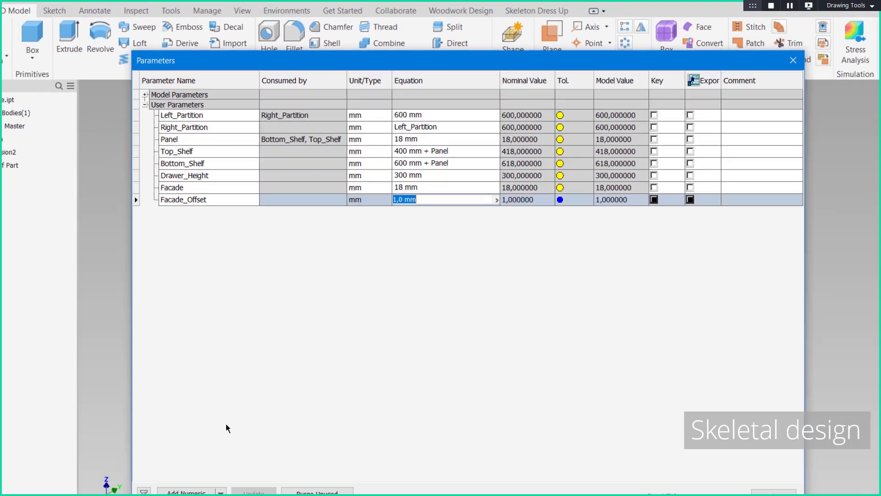
pyautogui.write('2')
pyautogui.press('Return')
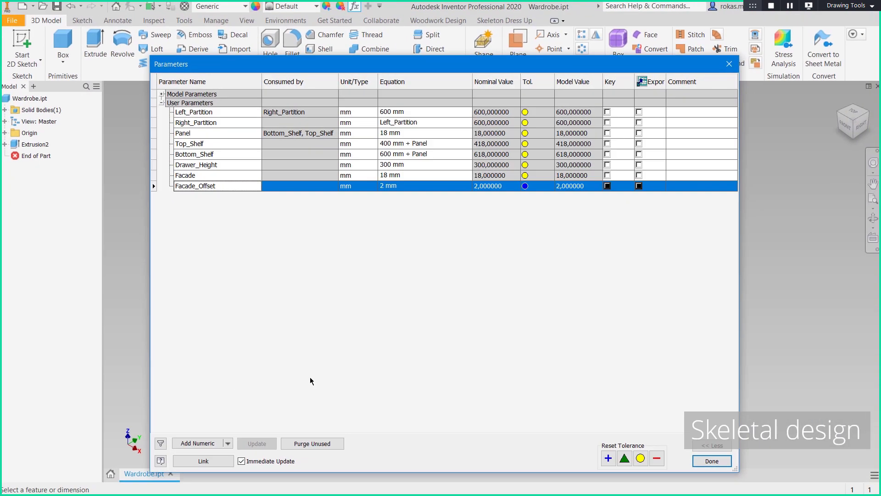
pyautogui.click(711, 460)
# Step: Create a work plane offset inward from the block's right side face by the Right_Partition parameter
pyautogui.click(518, 46)
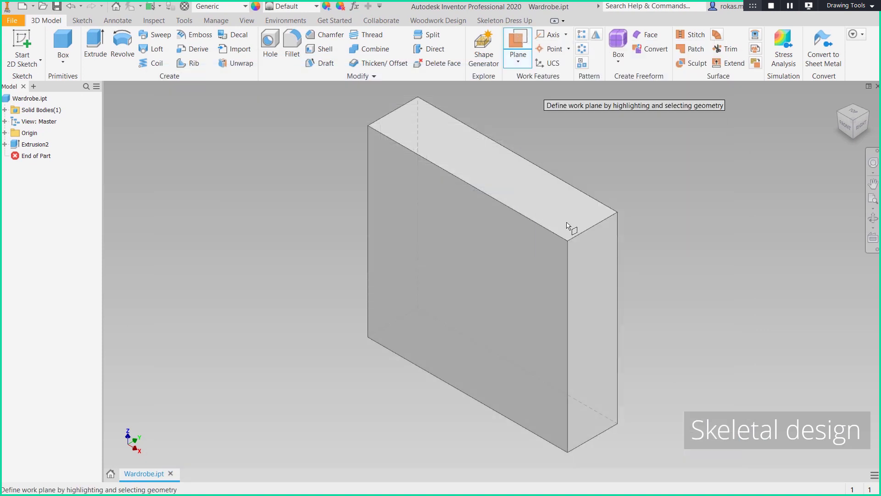
pyautogui.moveTo(579, 248); pyautogui.dragTo(557, 273)
pyautogui.click(542, 272)
pyautogui.click(592, 298)
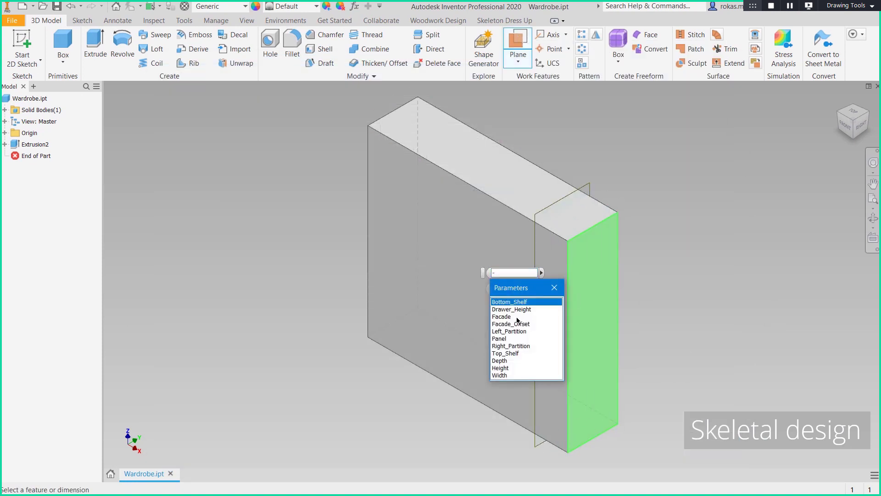
pyautogui.click(519, 320)
pyautogui.press('Return')
# Step: Create a work plane offset downward from the block's top face by the Top_Shelf parameter
pyautogui.click(518, 45)
pyautogui.moveTo(485, 190); pyautogui.dragTo(480, 209)
pyautogui.write('-')
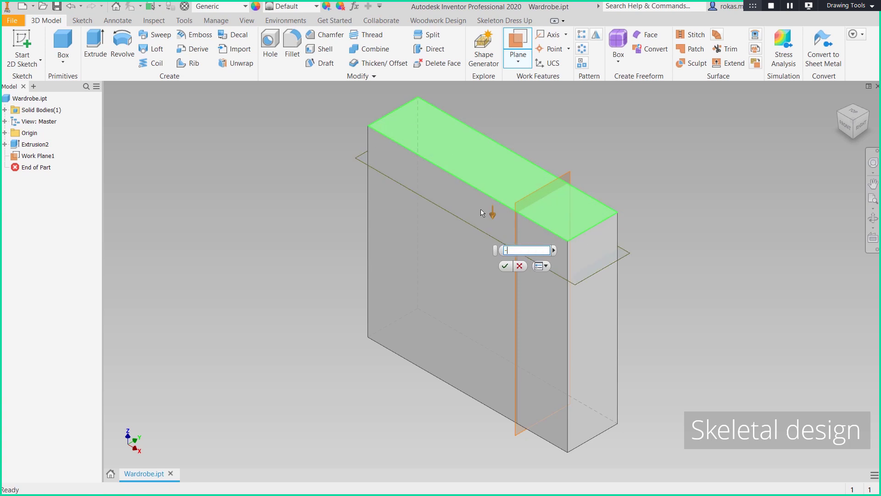
pyautogui.click(553, 249)
pyautogui.click(590, 275)
pyautogui.click(530, 330)
pyautogui.press('Return')
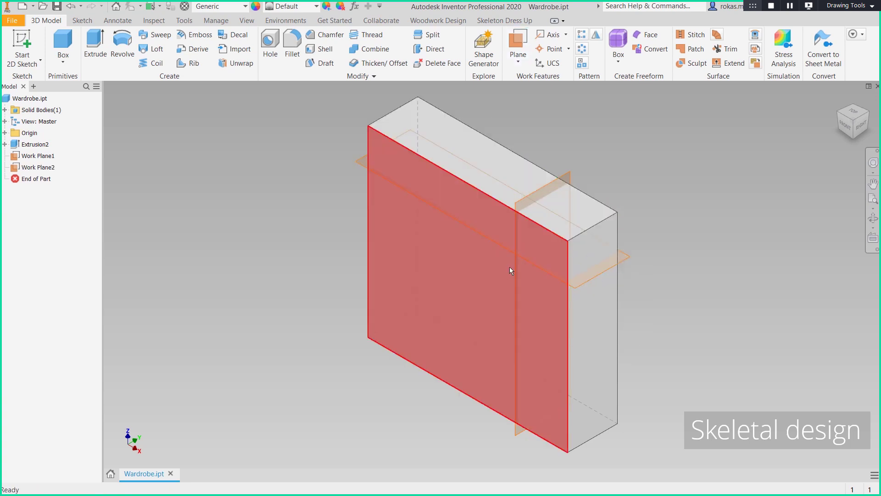
# Step: Create a work plane offset inward from the block's left side face by the Left_Partition parameter
pyautogui.click(842, 133)
pyautogui.click(518, 44)
pyautogui.moveTo(425, 274); pyautogui.dragTo(440, 288)
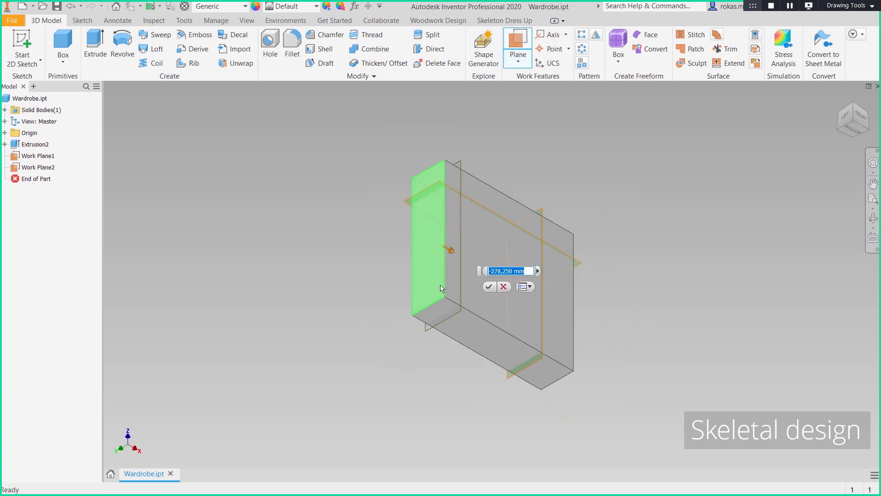
pyautogui.write('-')
pyautogui.click(539, 271)
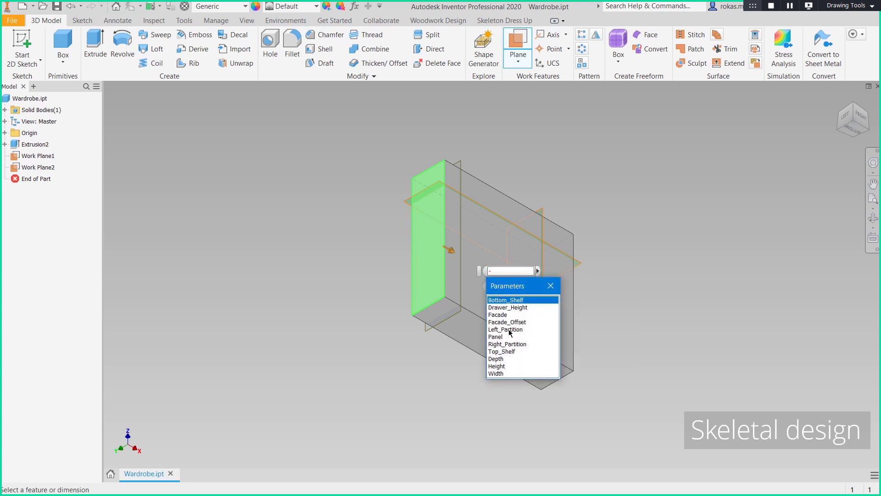
pyautogui.click(509, 328)
pyautogui.press('Return')
# Step: Create a work plane offset upward from the block's bottom face by the Bottom_Shelf parameter
pyautogui.click(495, 316)
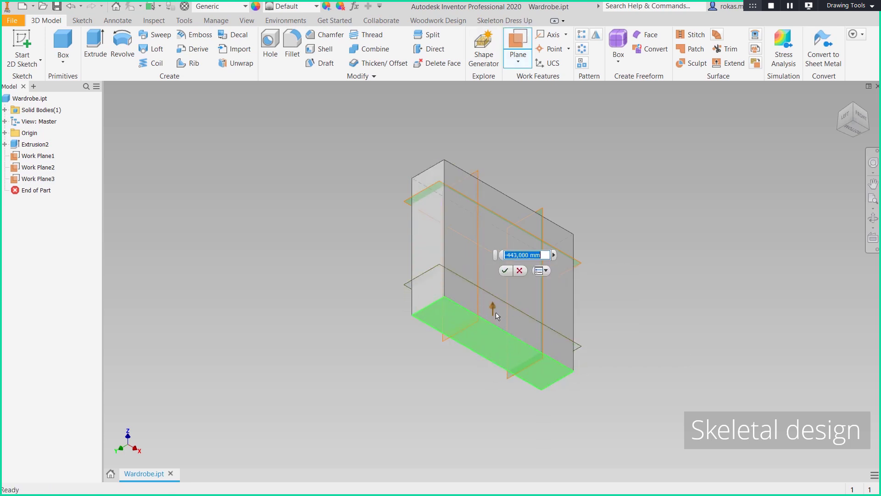
pyautogui.write('-')
pyautogui.click(553, 255)
pyautogui.click(596, 280)
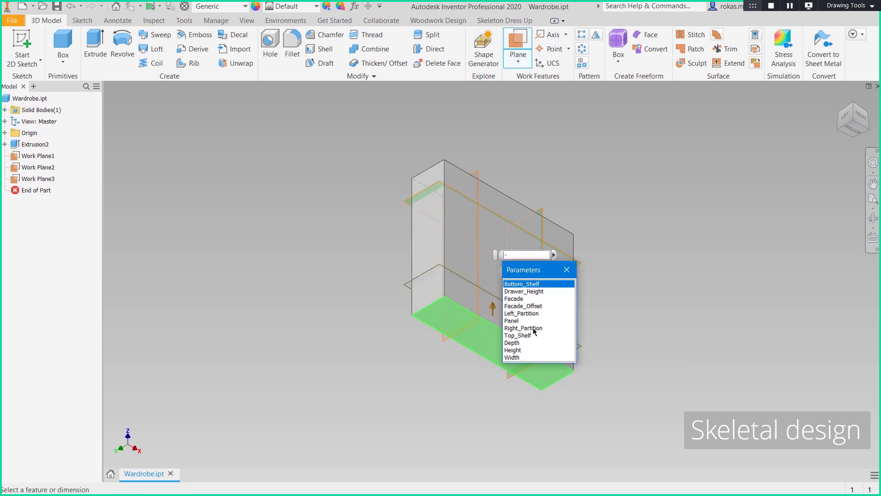
pyautogui.click(535, 285)
pyautogui.press('Return')
# Step: Create a work plane offset upward from the bottom shelf plane by the Drawer_Height parameter
pyautogui.click(407, 262)
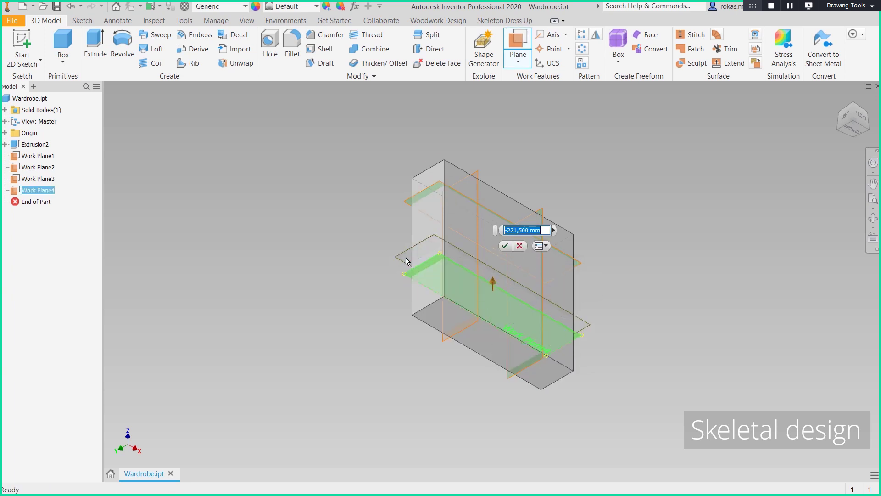
pyautogui.write('-')
pyautogui.click(554, 230)
pyautogui.click(591, 252)
pyautogui.click(578, 254)
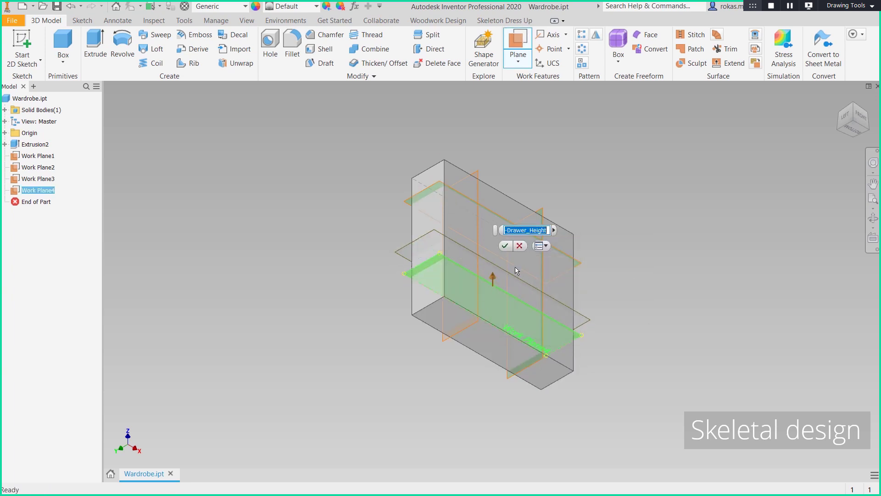
pyautogui.press('Return')
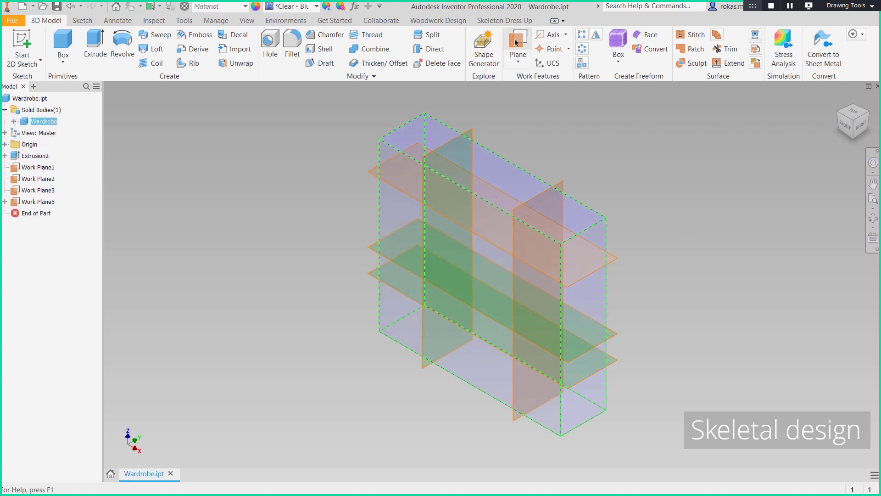
# Step: Dress up all faces of the Wardrobe skeleton except the front, using Thicken Inward and the thickness Panel
pyautogui.click(515, 23)
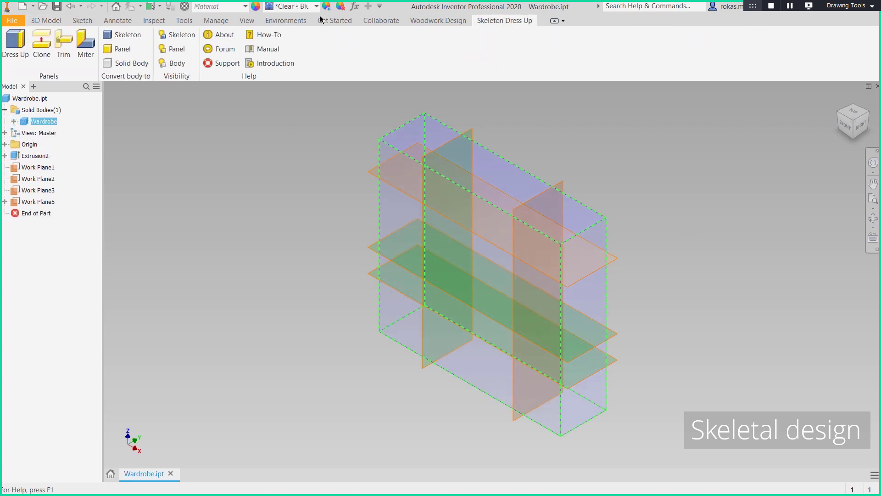
pyautogui.click(17, 44)
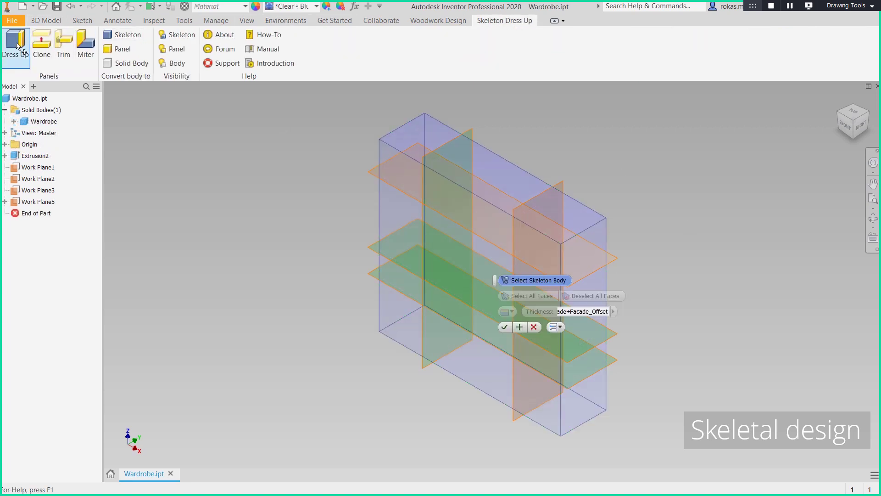
pyautogui.click(480, 158)
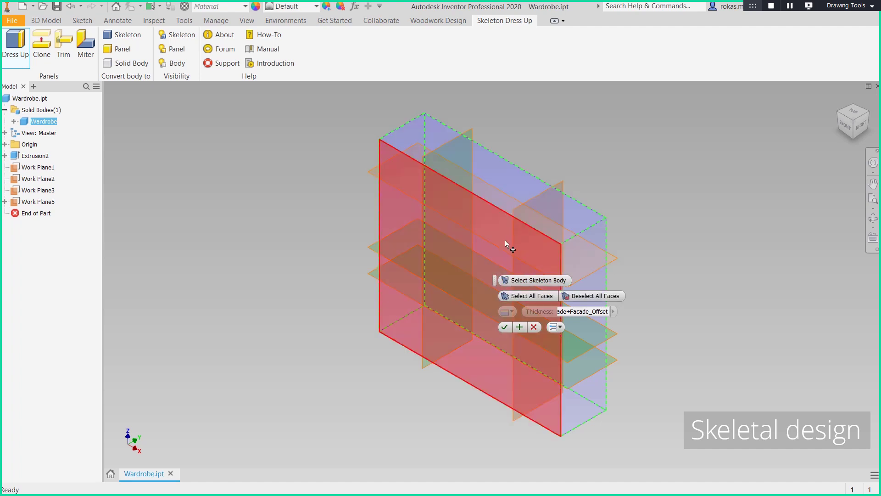
pyautogui.click(528, 295)
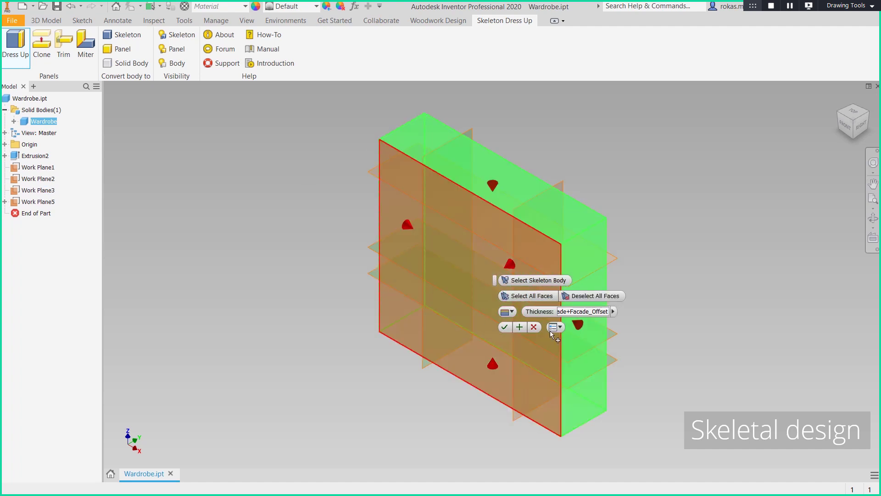
pyautogui.click(509, 311)
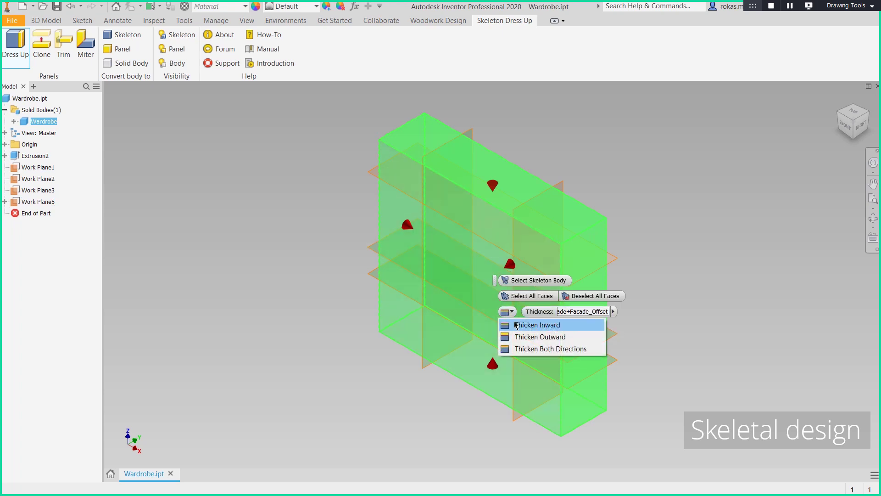
pyautogui.click(516, 324)
pyautogui.click(613, 312)
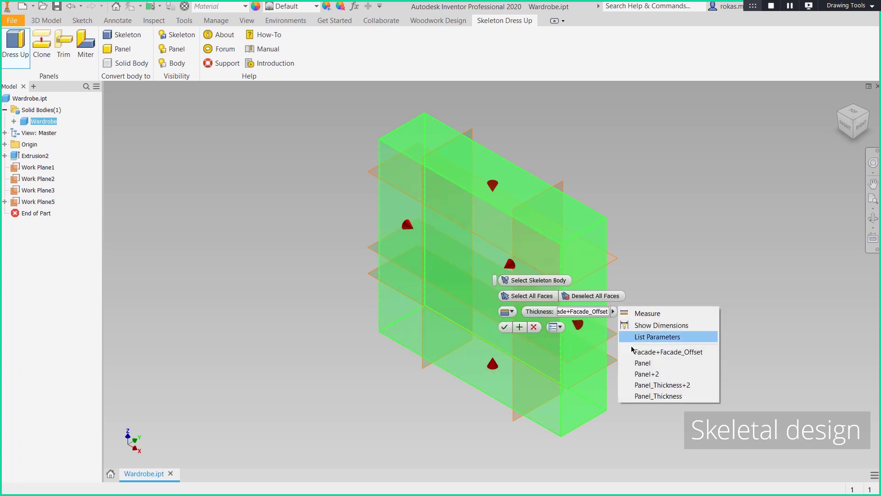
pyautogui.click(640, 362)
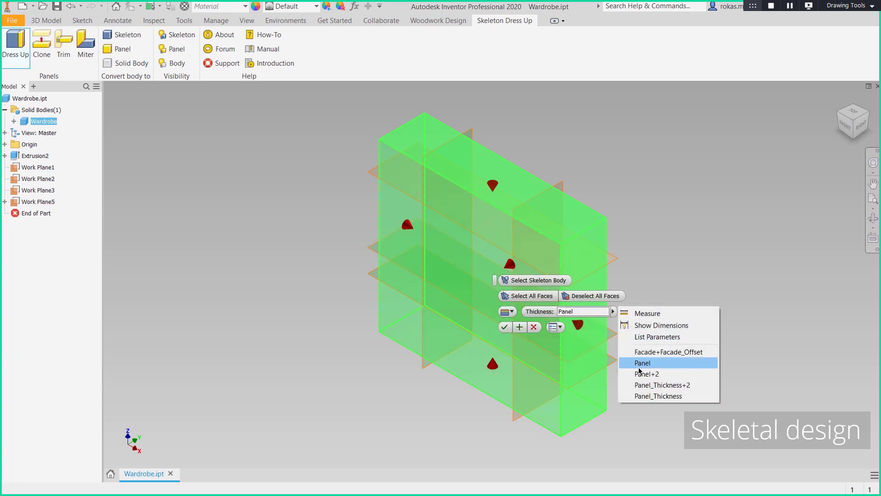
pyautogui.click(504, 327)
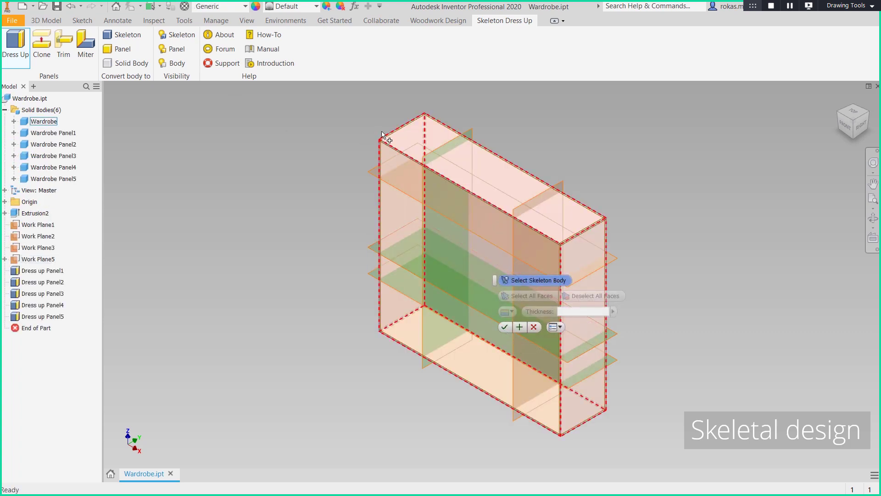
# Step: Dress up the skeleton's two vertical partition work planes, using Thicken Both Directions and the thickness Panel
pyautogui.click(402, 170)
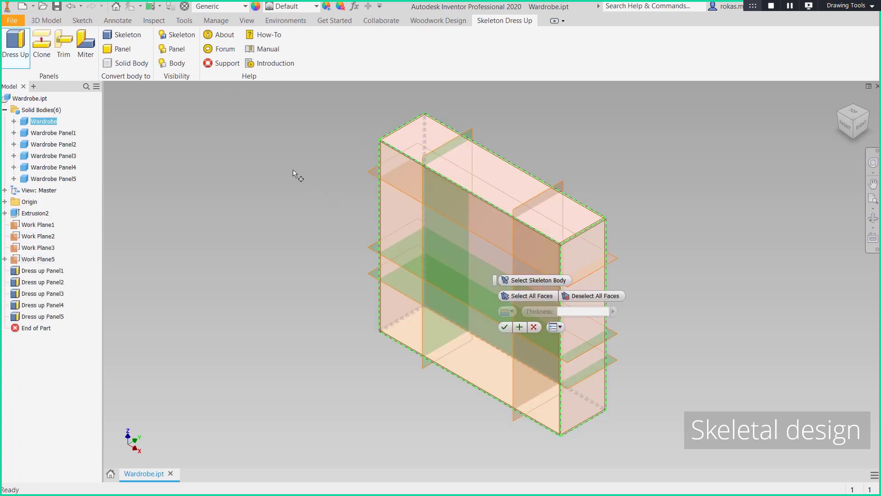
pyautogui.click(470, 137)
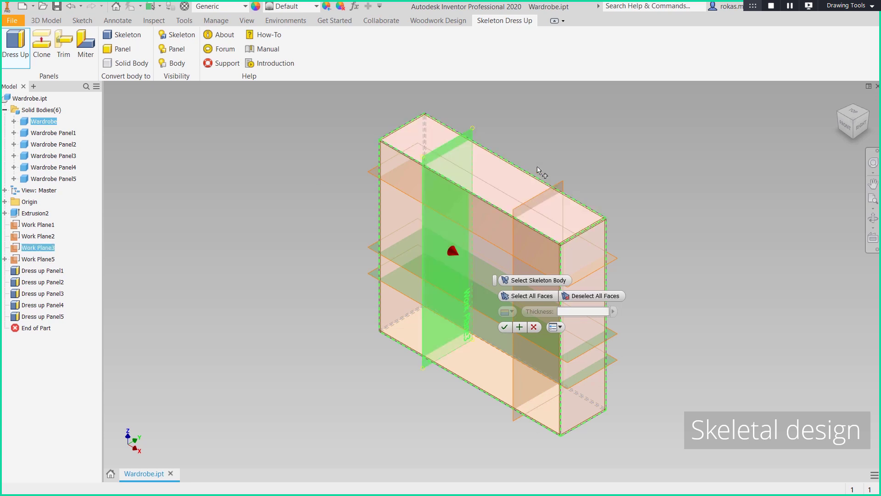
pyautogui.click(556, 186)
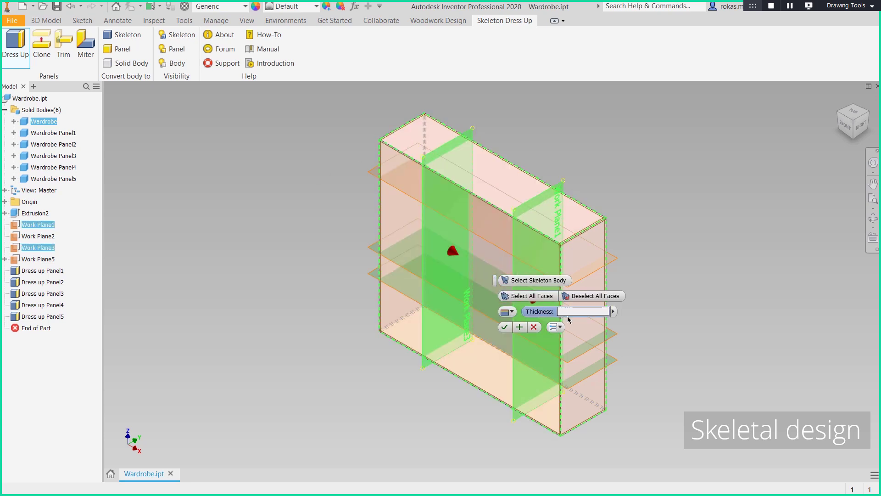
pyautogui.click(508, 312)
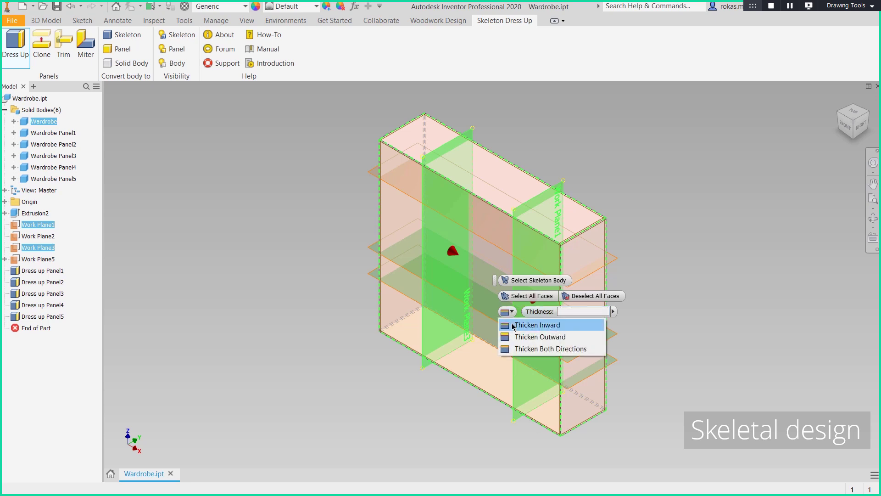
pyautogui.click(526, 348)
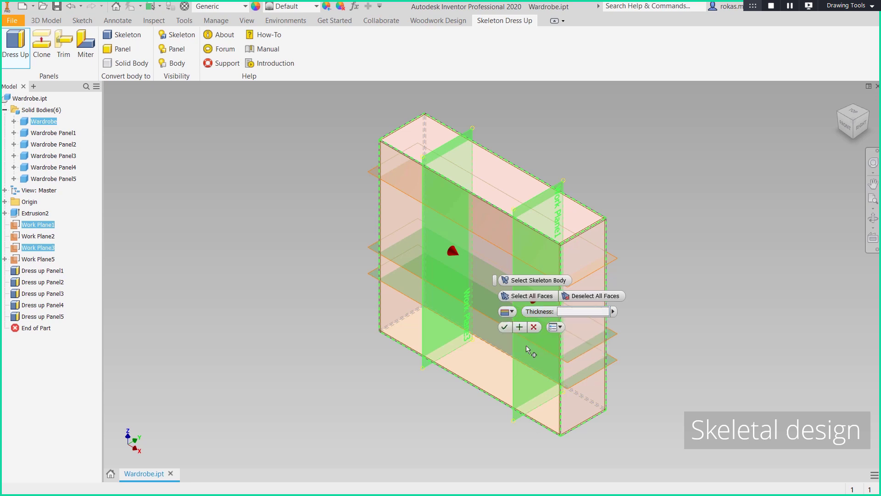
pyautogui.click(614, 312)
pyautogui.click(589, 351)
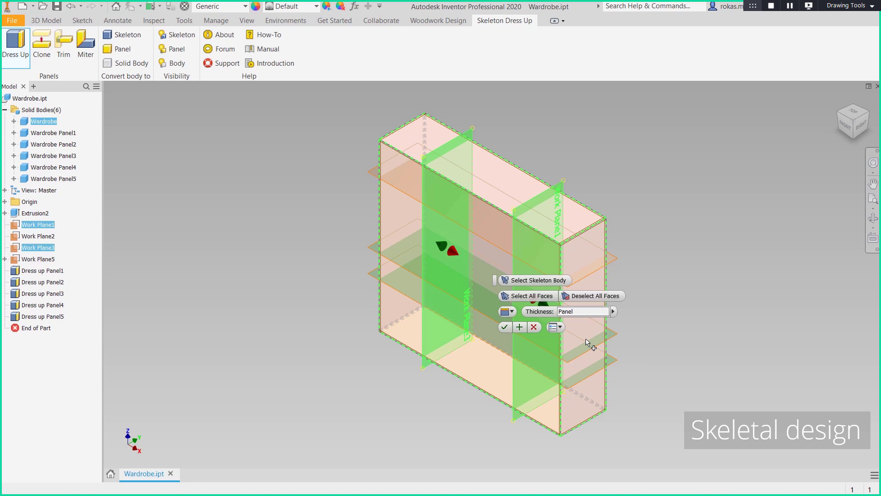
pyautogui.click(509, 327)
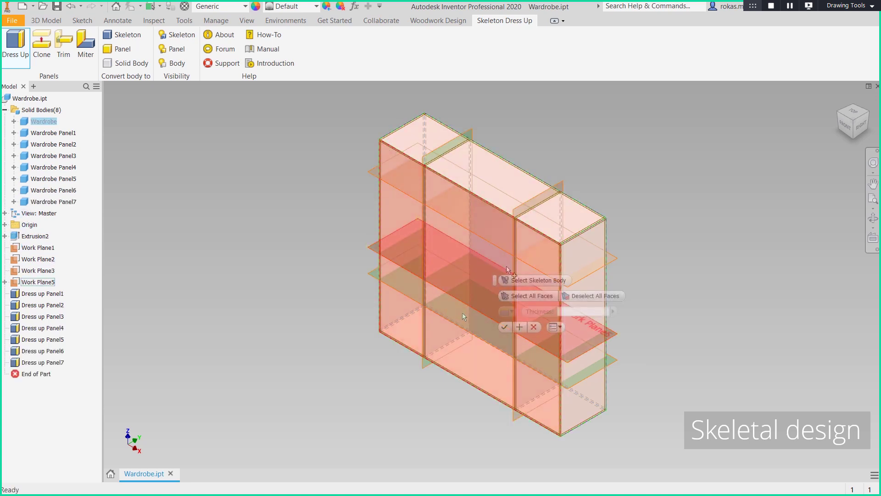
# Step: Dress up the skeleton's three horizontal shelf work planes, using Thicken Inward and the thickness Panel
pyautogui.click(369, 173)
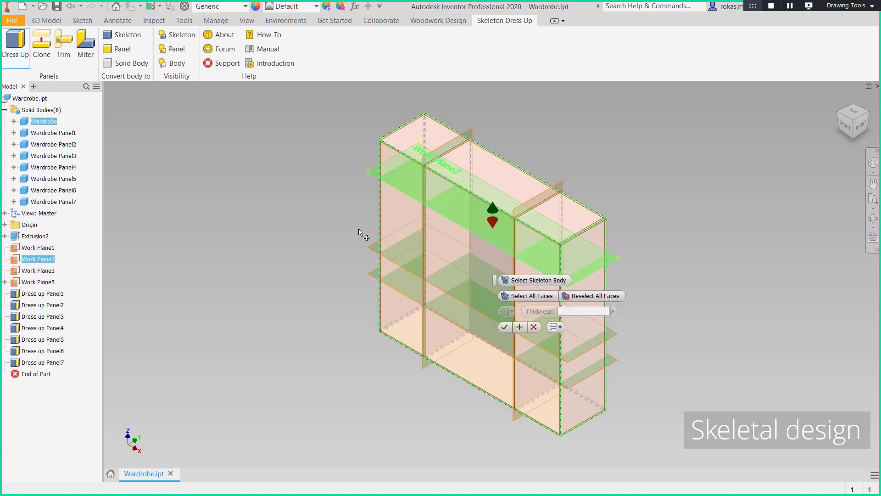
pyautogui.click(373, 247)
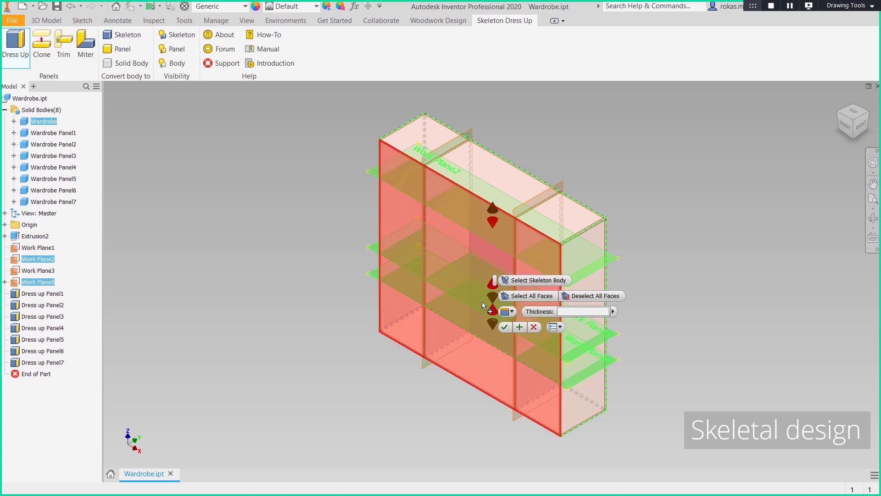
pyautogui.click(510, 311)
pyautogui.click(523, 320)
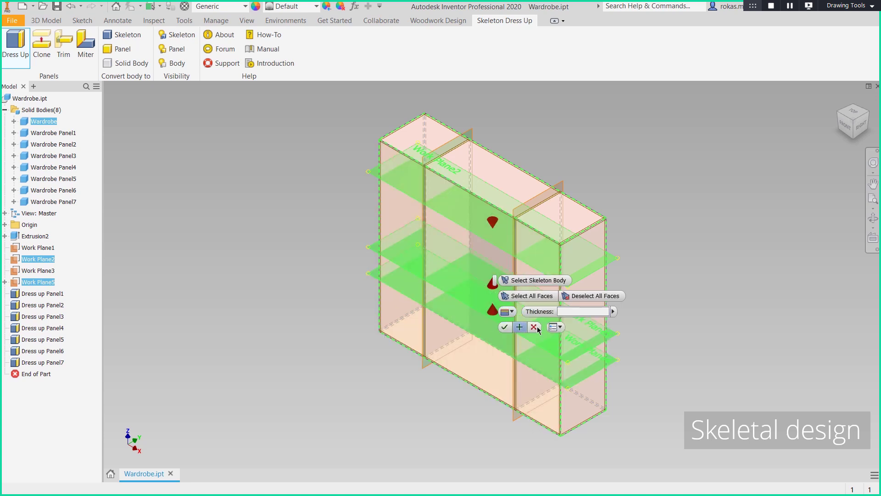
pyautogui.click(613, 312)
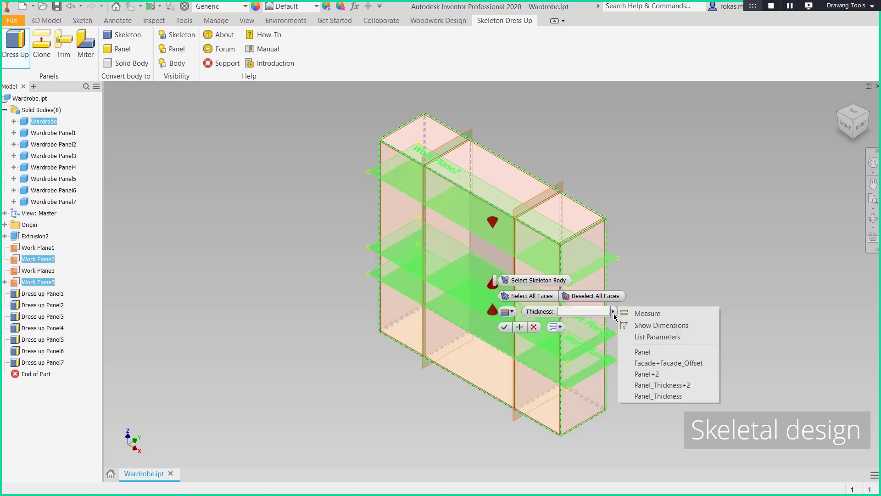
pyautogui.click(645, 352)
pyautogui.click(504, 326)
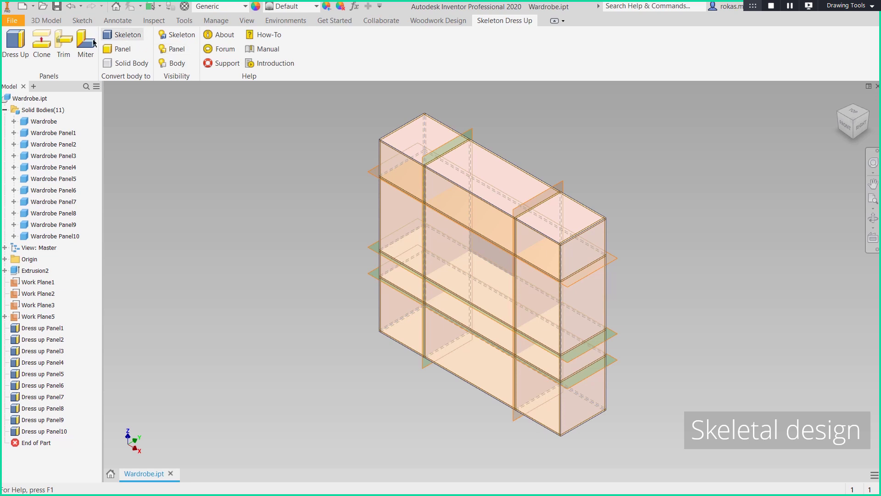
# Step: Dress up the front face of the Wardrobe skeleton, using Thicken Inward and the thickness Facade+Facade_Offset
pyautogui.click(23, 47)
pyautogui.click(406, 161)
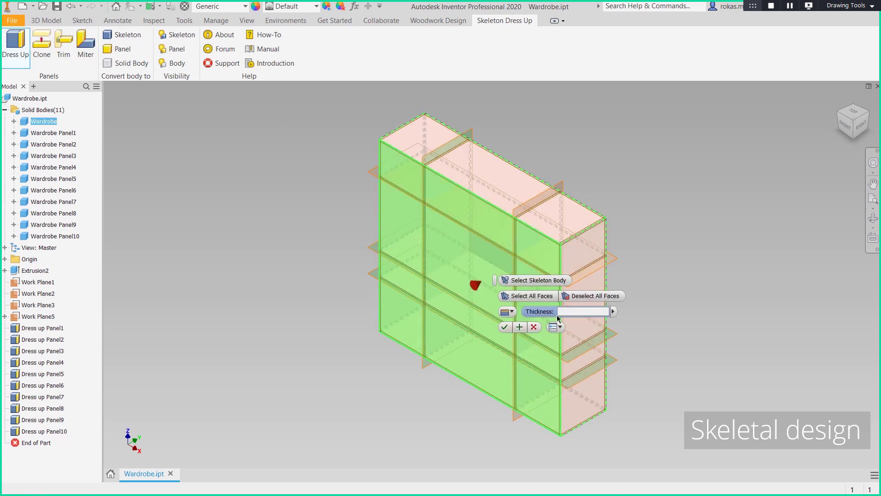
pyautogui.click(613, 312)
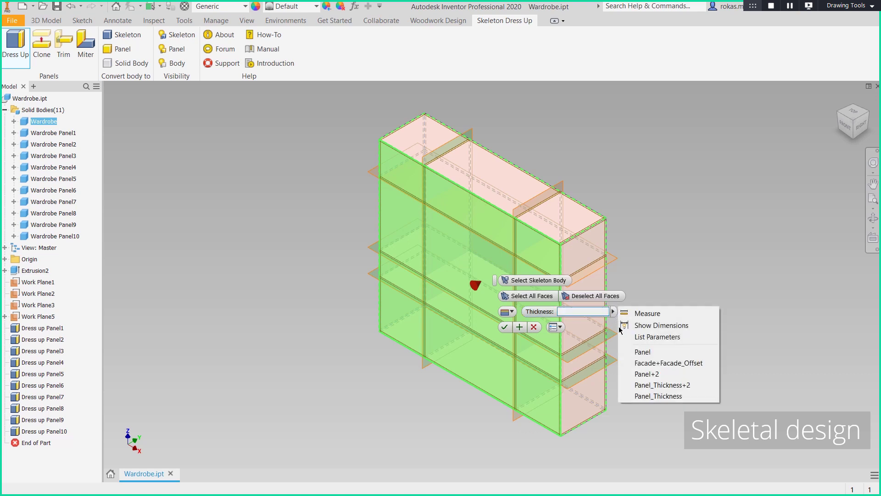
pyautogui.click(661, 366)
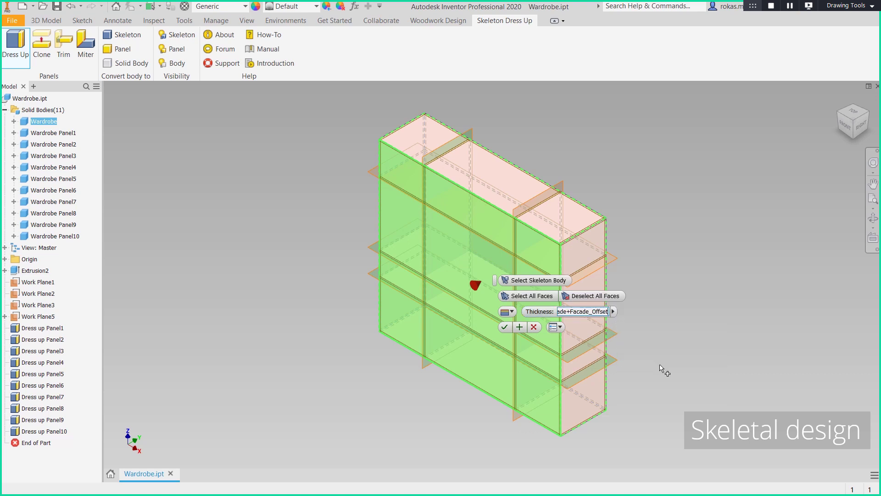
pyautogui.click(505, 327)
# Step: Trim all panels except the back one against the front facade panel, and hide the facade panel
pyautogui.click(62, 46)
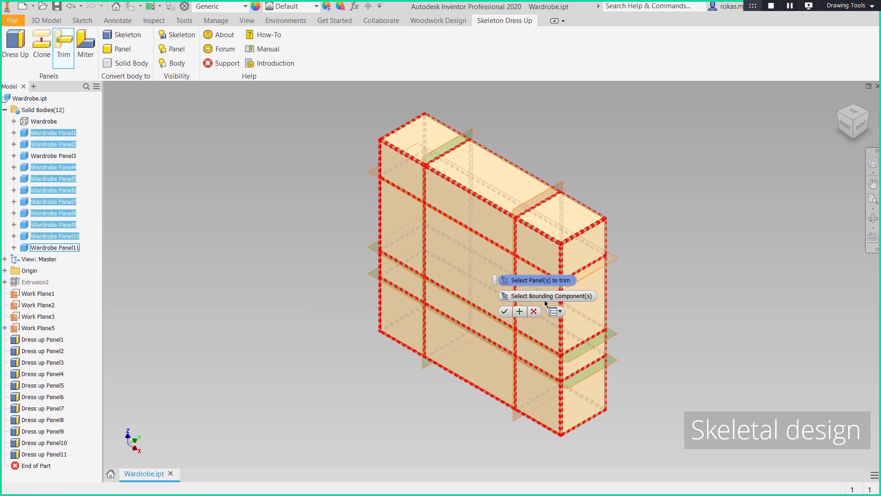
pyautogui.click(545, 296)
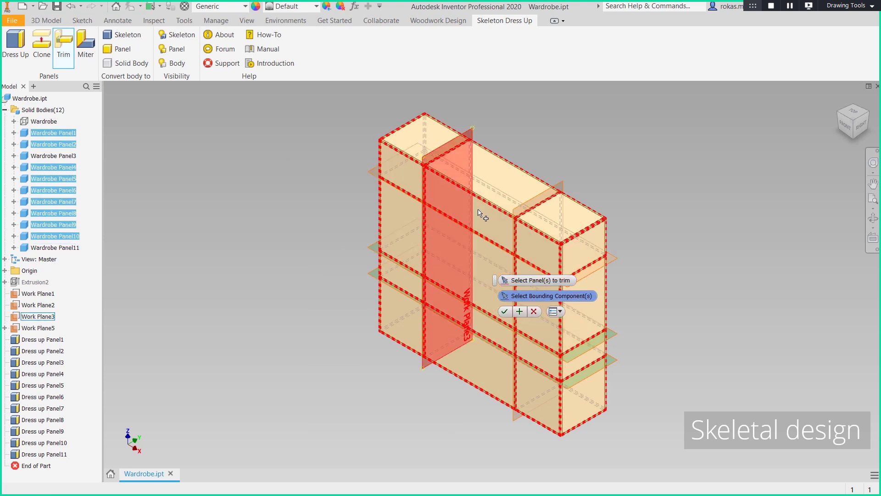
pyautogui.click(497, 222)
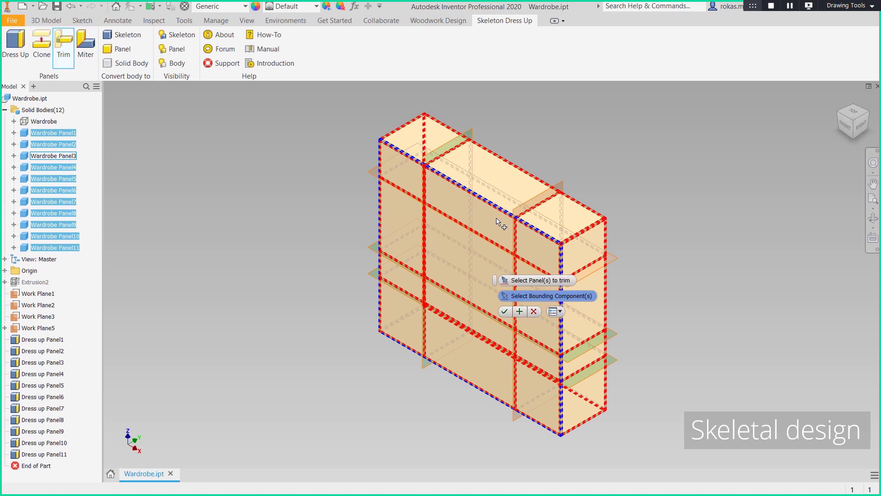
pyautogui.click(504, 312)
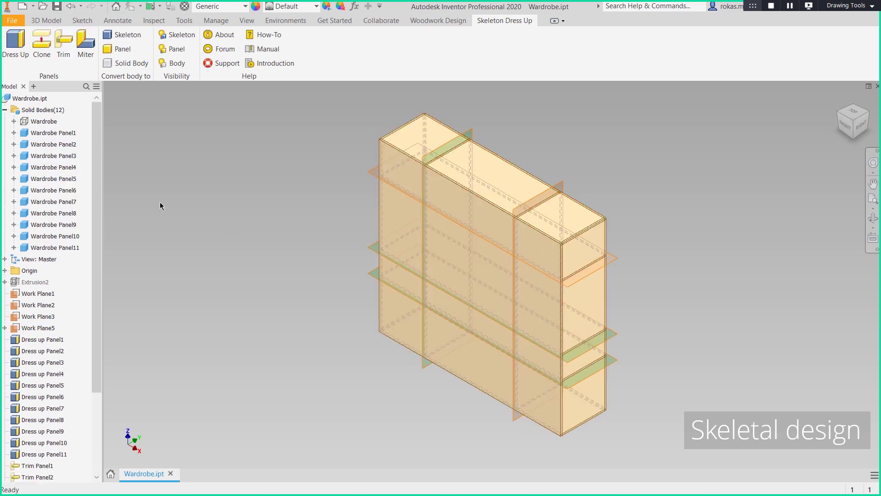
pyautogui.rightClick(63, 249)
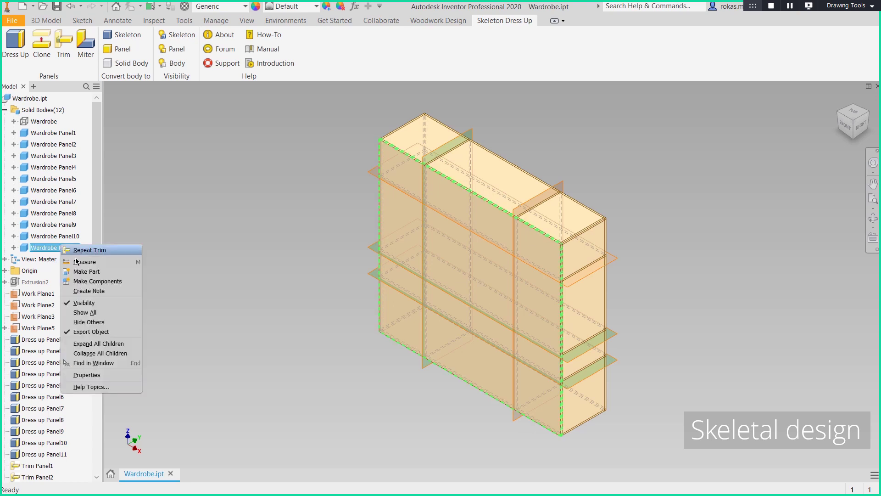
pyautogui.click(83, 303)
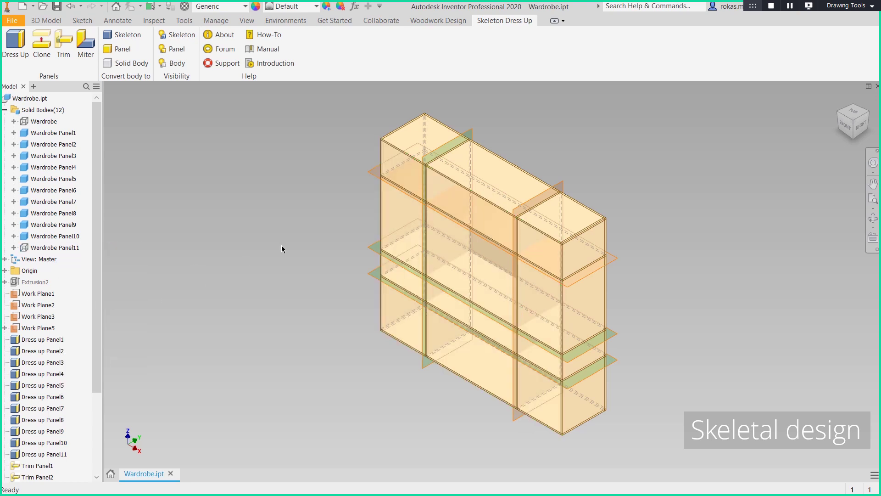
# Step: Trim the top panel, the bottom panel and the three shelves against the two outer side panels
pyautogui.scroll(3, 475, 244)
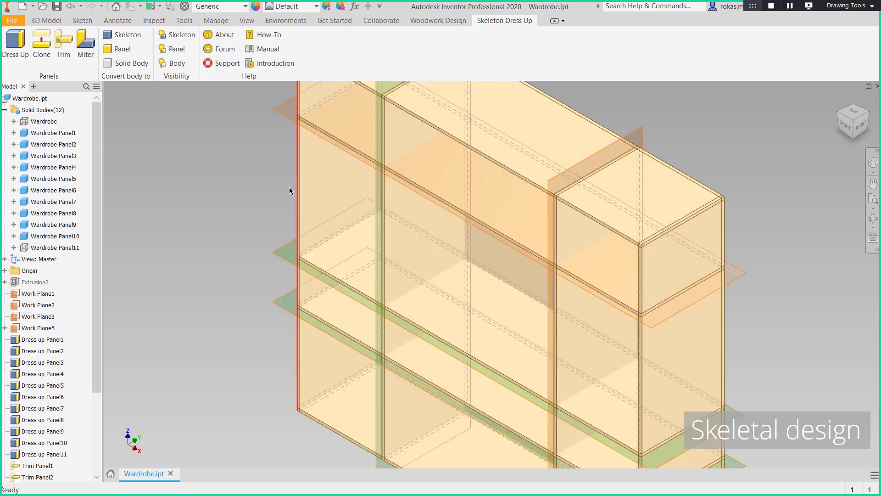
pyautogui.click(63, 48)
pyautogui.click(458, 139)
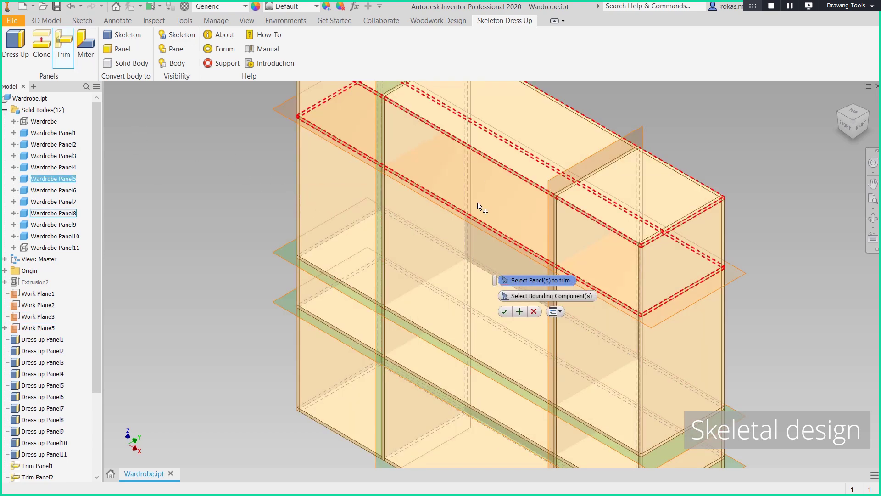
pyautogui.click(474, 204)
pyautogui.click(443, 337)
pyautogui.click(431, 380)
pyautogui.click(534, 297)
pyautogui.click(321, 367)
pyautogui.click(349, 427)
pyautogui.click(647, 363)
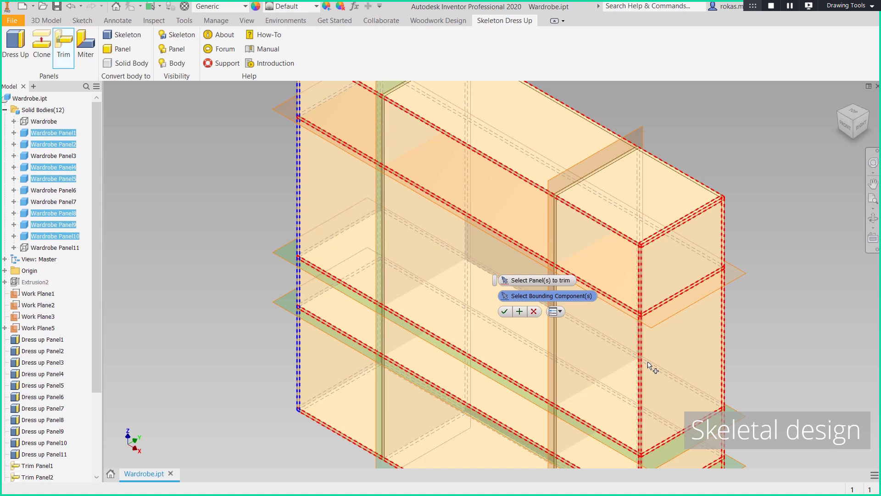
pyautogui.click(503, 314)
# Step: Trim the two vertical partitions against the top and bottom panels
pyautogui.click(65, 50)
pyautogui.click(384, 147)
pyautogui.click(555, 238)
pyautogui.click(544, 296)
pyautogui.click(514, 171)
pyautogui.click(429, 456)
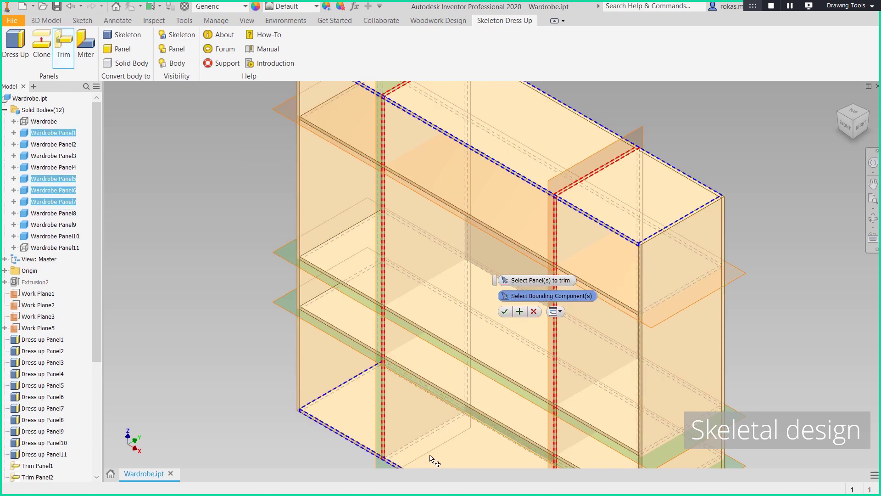
pyautogui.click(504, 311)
# Step: Split the upper shelf solid at both partition work planes, and the lowest shelf at the left partition plane
pyautogui.moveTo(421, 226); pyautogui.dragTo(356, 252, button='middle')
pyautogui.click(63, 20)
pyautogui.click(426, 35)
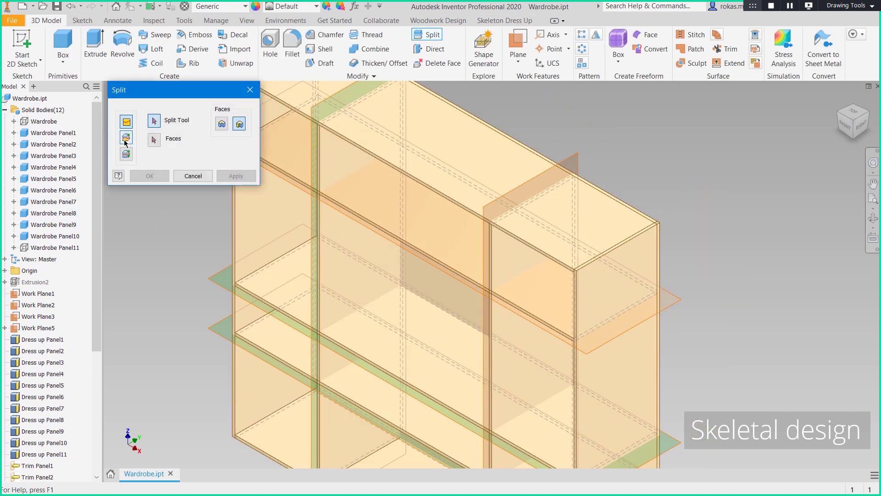
pyautogui.click(126, 153)
pyautogui.click(320, 112)
pyautogui.click(346, 209)
pyautogui.click(236, 177)
pyautogui.click(575, 162)
pyautogui.click(388, 232)
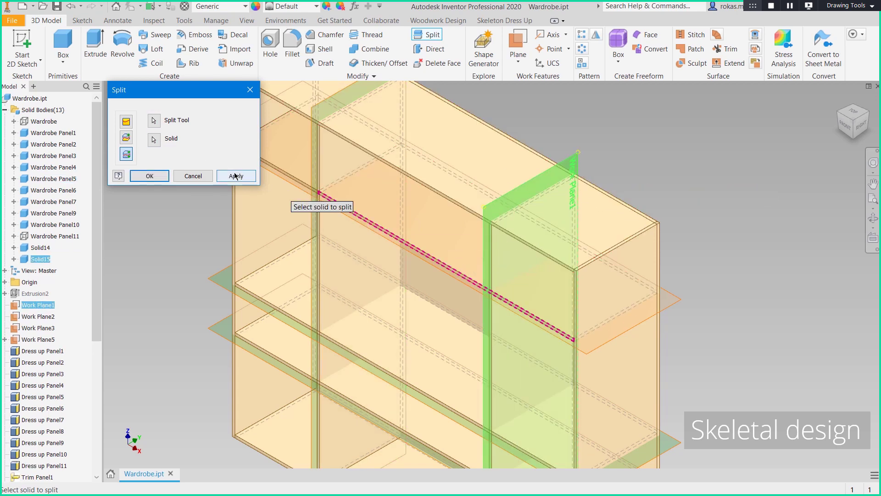
pyautogui.click(236, 176)
pyautogui.click(298, 365)
pyautogui.click(149, 176)
# Step: Convert the solid bodies of the split upper and lowest shelves to panels
pyautogui.click(505, 21)
pyautogui.click(118, 49)
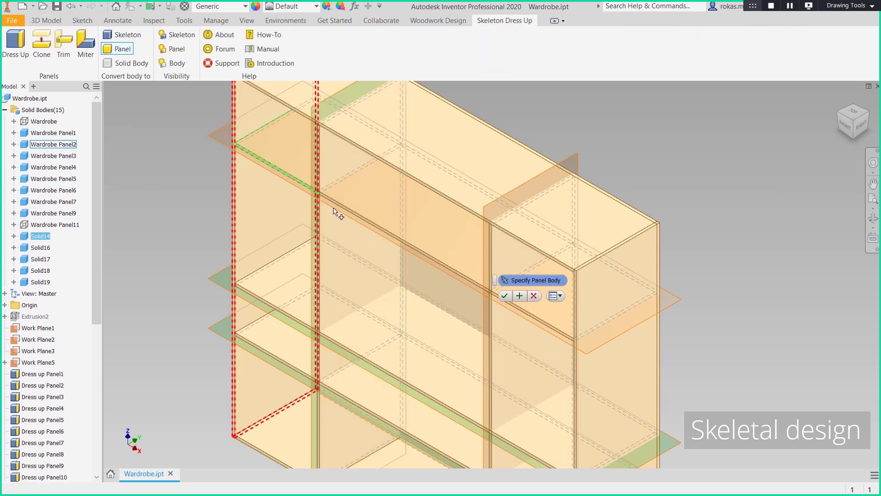
pyautogui.click(347, 210)
pyautogui.click(523, 312)
pyautogui.click(328, 388)
pyautogui.click(300, 373)
pyautogui.click(504, 297)
# Step: Trim the upper and lowest shelf pieces of the left compartment against the left partition
pyautogui.click(63, 45)
pyautogui.click(276, 168)
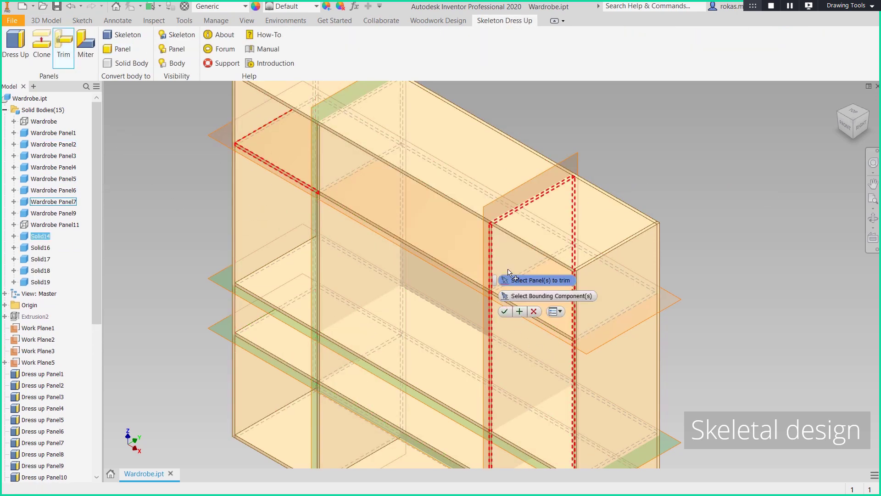
pyautogui.click(276, 357)
pyautogui.click(527, 296)
pyautogui.click(290, 220)
pyautogui.click(358, 262)
pyautogui.click(506, 311)
# Step: Trim the three shelves of the middle compartment against the left and right partitions
pyautogui.click(63, 45)
pyautogui.click(398, 238)
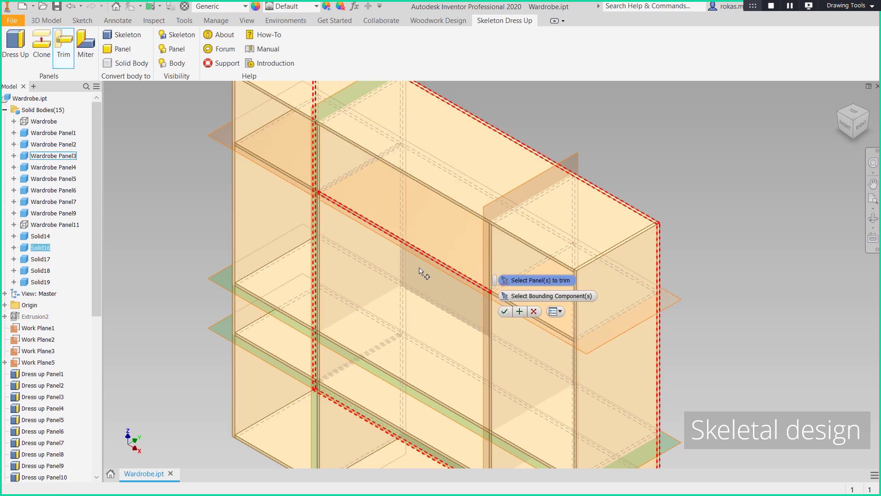
pyautogui.click(398, 379)
pyautogui.click(398, 429)
pyautogui.click(527, 296)
pyautogui.click(328, 263)
pyautogui.click(490, 305)
pyautogui.click(505, 312)
# Step: Trim the upper shelf piece of the right compartment against the right partition
pyautogui.moveTo(536, 381); pyautogui.dragTo(508, 326, button='middle')
pyautogui.click(64, 45)
pyautogui.click(504, 249)
pyautogui.click(528, 296)
pyautogui.click(485, 294)
pyautogui.click(501, 312)
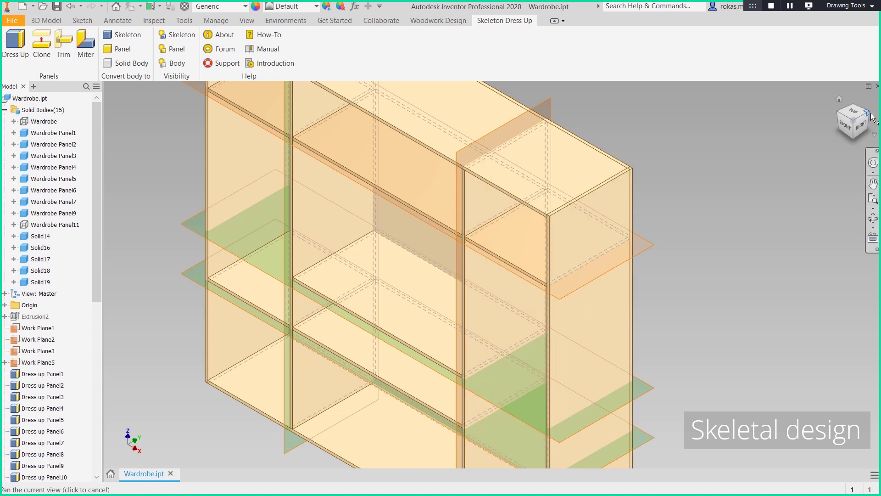
# Step: Move the wardrobe's back panel solid with a Direct edit
pyautogui.click(868, 111)
pyautogui.click(46, 21)
pyautogui.click(429, 49)
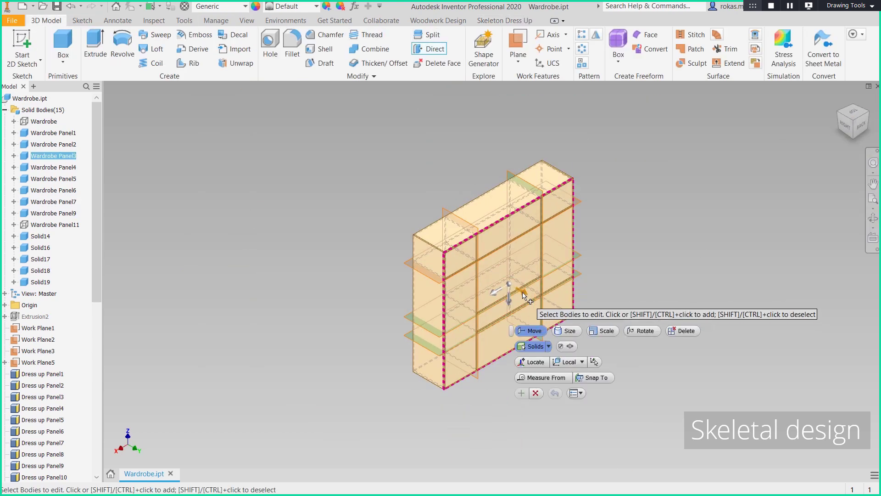
pyautogui.click(519, 163)
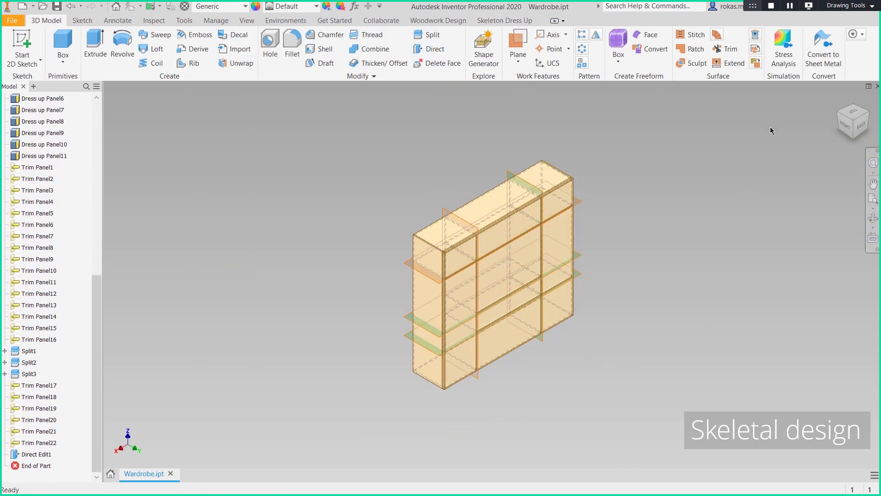
# Step: Trim the two lower shelves between the partitions against the back panel
pyautogui.click(838, 120)
pyautogui.click(504, 21)
pyautogui.click(59, 47)
pyautogui.click(462, 298)
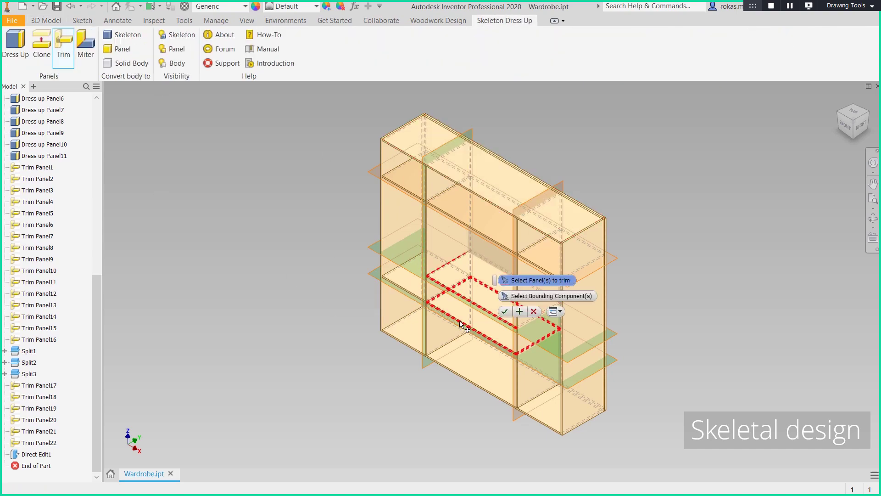
pyautogui.click(464, 324)
pyautogui.click(553, 298)
pyautogui.click(499, 256)
pyautogui.click(502, 311)
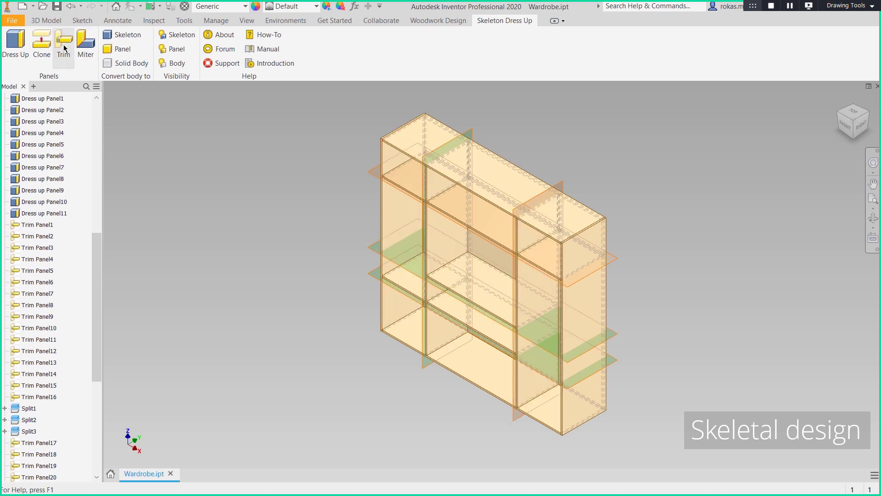
# Step: Create a work plane from the lower shelf between the two partitions in the middle compartment
pyautogui.click(55, 21)
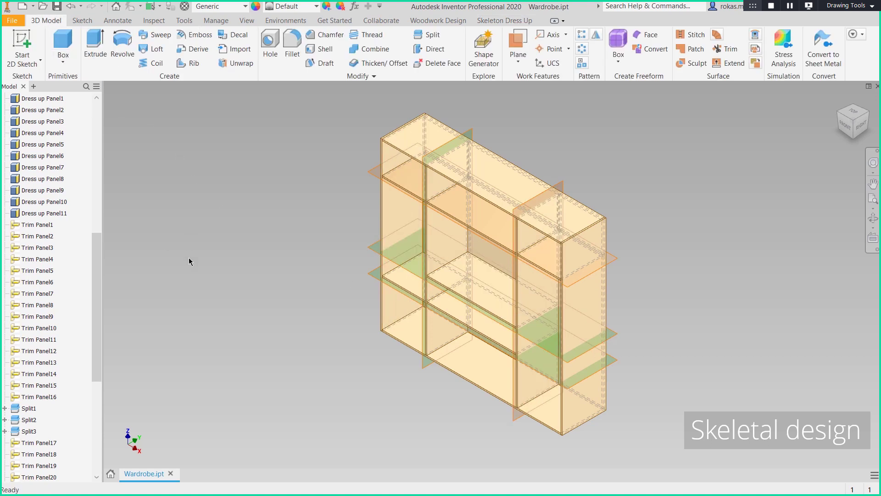
pyautogui.click(520, 44)
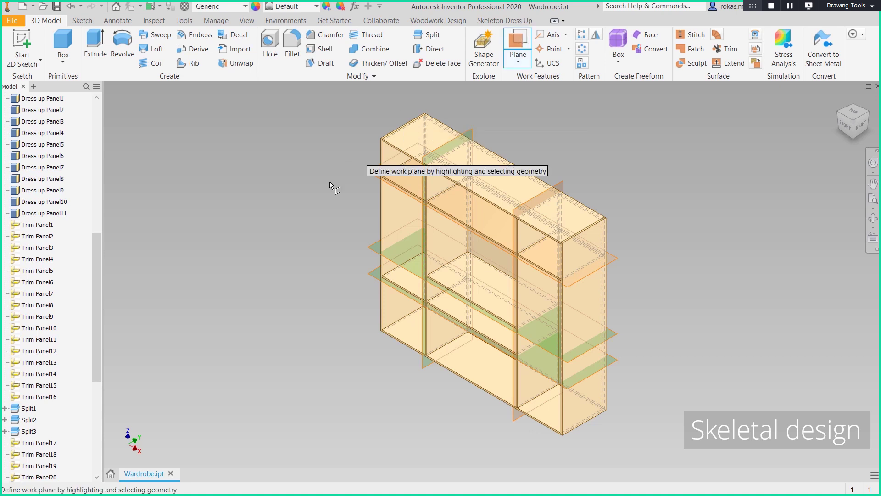
pyautogui.click(475, 319)
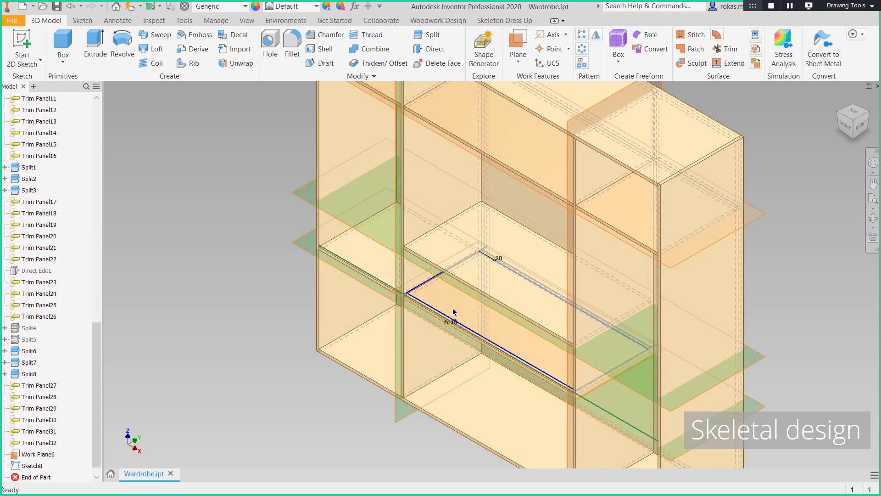
# Step: Extrude the rectangular drawer profile above the lower middle shelf by 200 mm as a new solid
pyautogui.press('e')
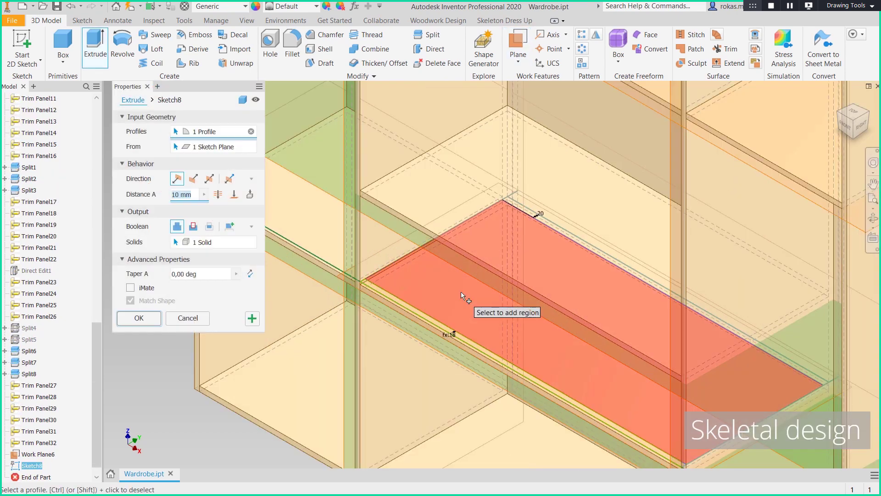
pyautogui.click(228, 225)
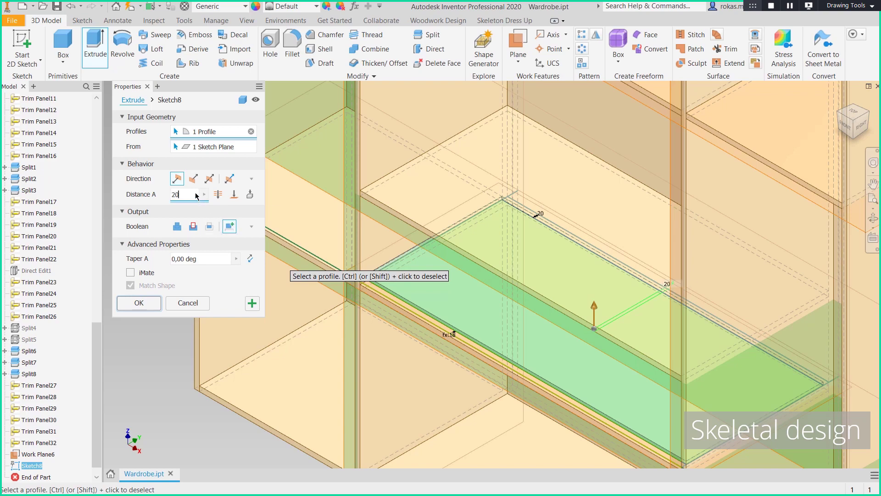
pyautogui.click(139, 303)
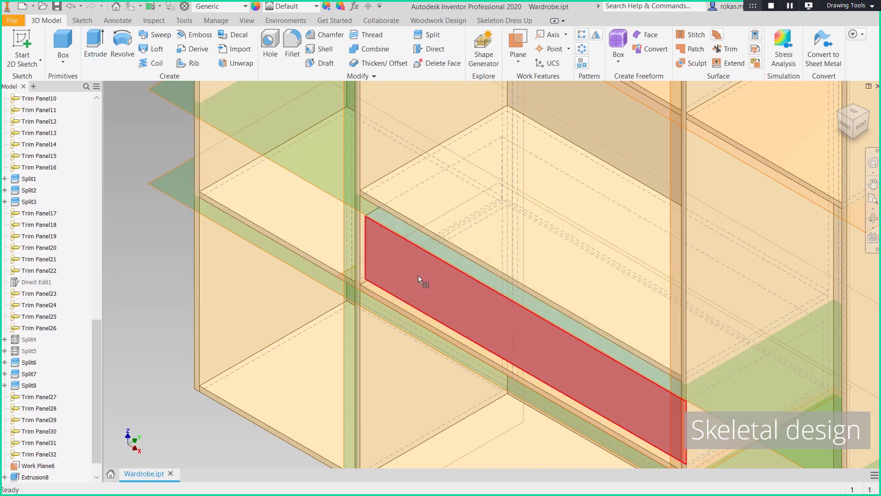
# Step: Sketch the drawer facade outline on the drawer block's front face, dimensioned with 1.5 mm gaps to the surrounding panels
pyautogui.click(417, 279)
pyautogui.press('d')
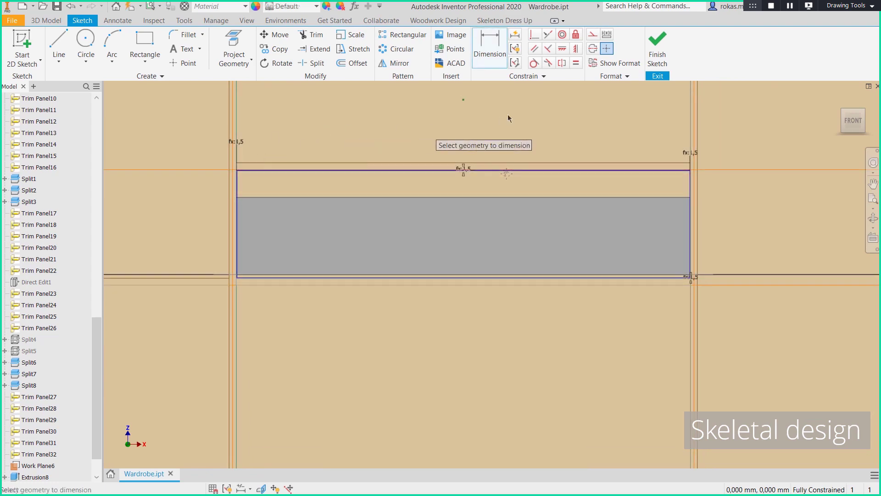
pyautogui.click(657, 49)
# Step: Extrude the drawer facade profile as a new solid, using the Facade parameter as the distance
pyautogui.press('e')
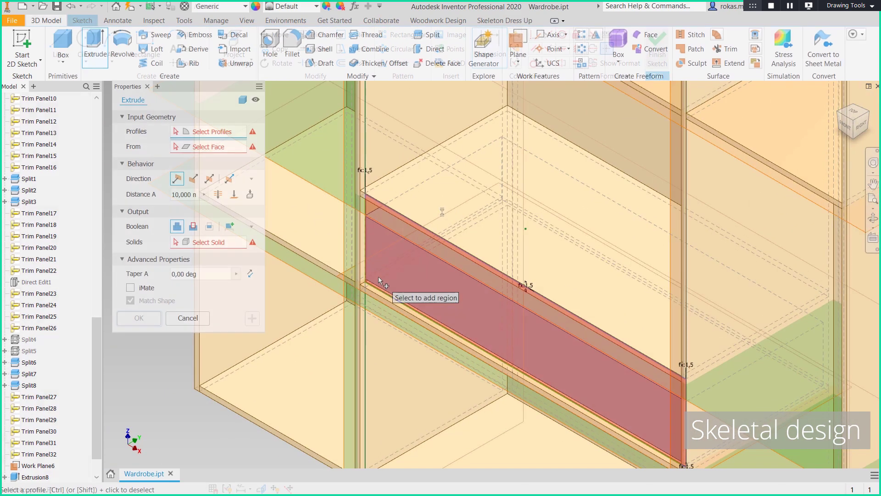
pyautogui.scroll(3, 378, 276)
pyautogui.click(374, 289)
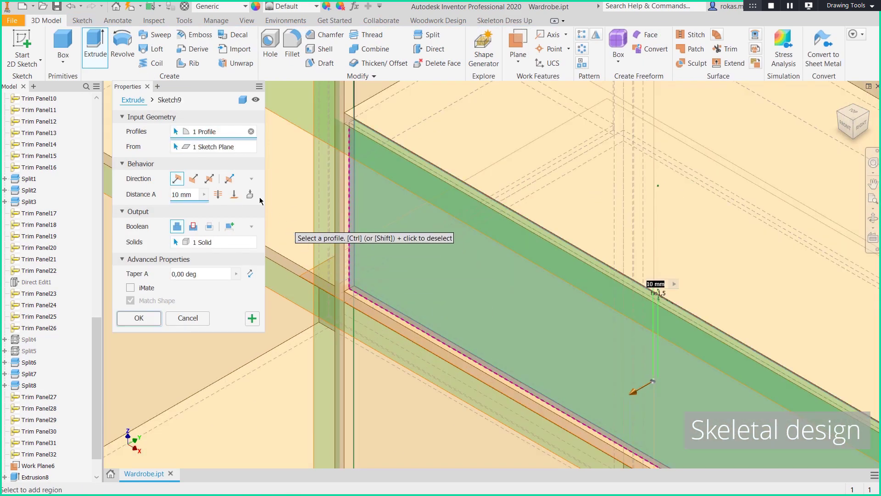
pyautogui.click(233, 230)
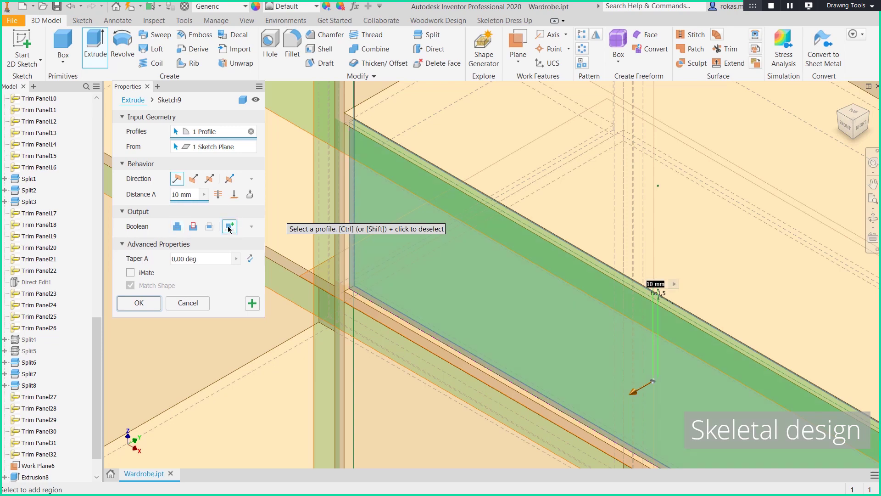
pyautogui.click(208, 196)
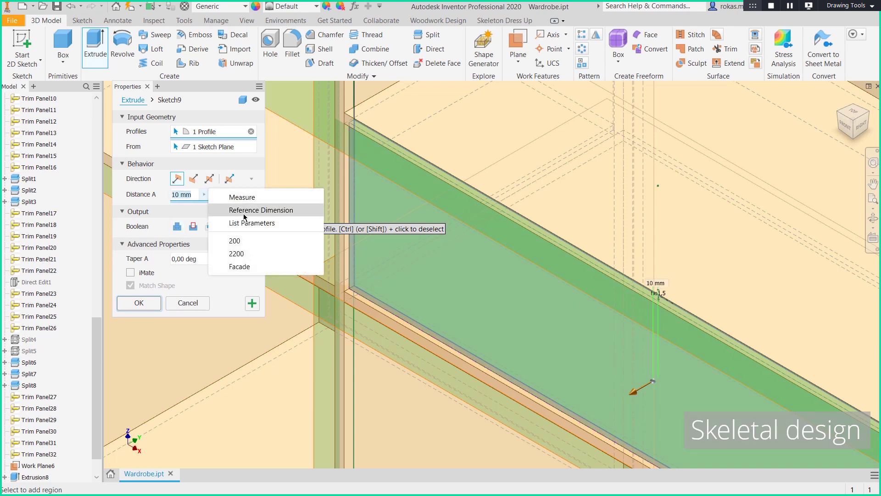
pyautogui.click(241, 262)
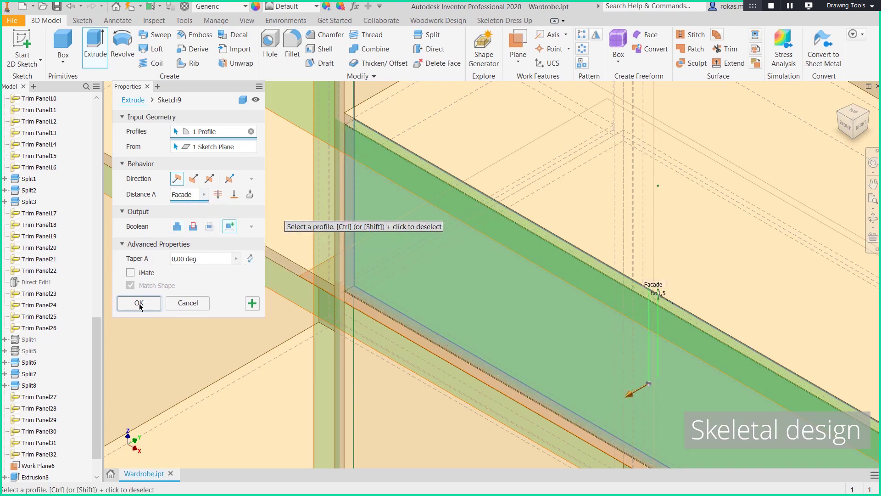
pyautogui.click(139, 303)
# Step: Fillet the two lower corner edges of the facade's handle cutout with a 40 mm radius
pyautogui.scroll(-3, 454, 241)
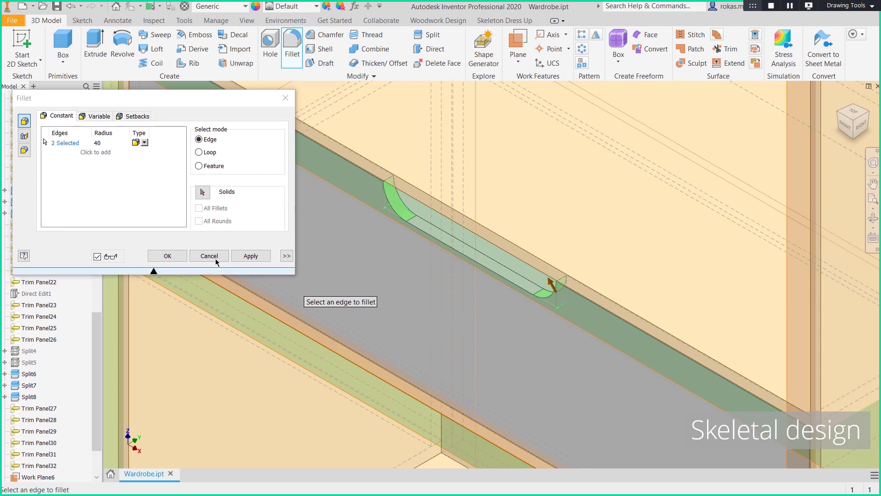
pyautogui.click(168, 256)
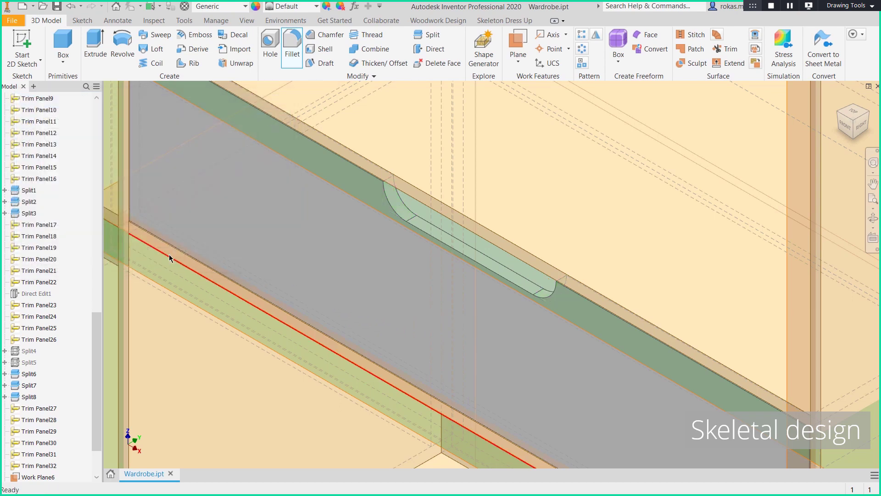
# Step: Sketch a short and a long slanted rectangle on the right partition's face, near the bottom of the right compartment
pyautogui.scroll(-5, 479, 224)
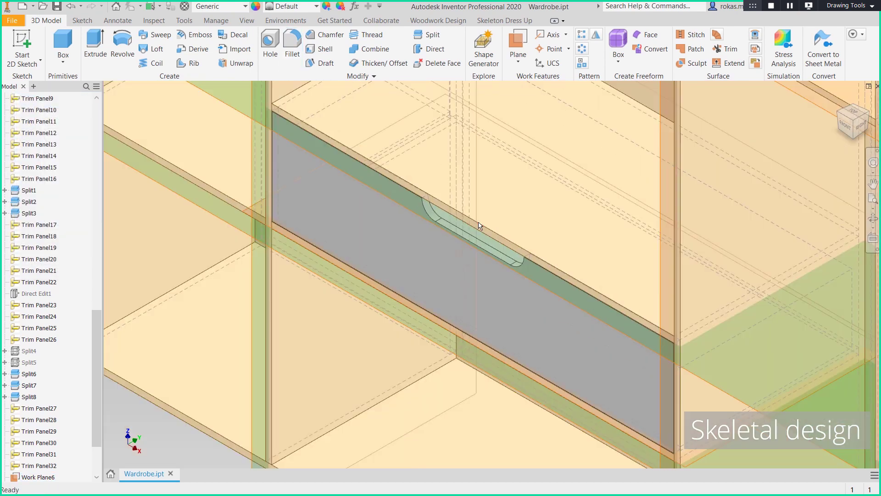
pyautogui.moveTo(503, 220); pyautogui.dragTo(369, 211, button='middle')
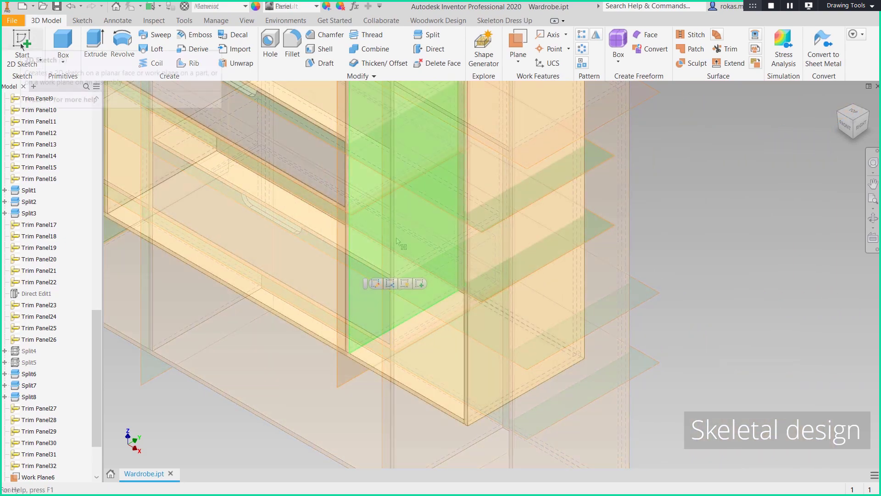
pyautogui.click(21, 46)
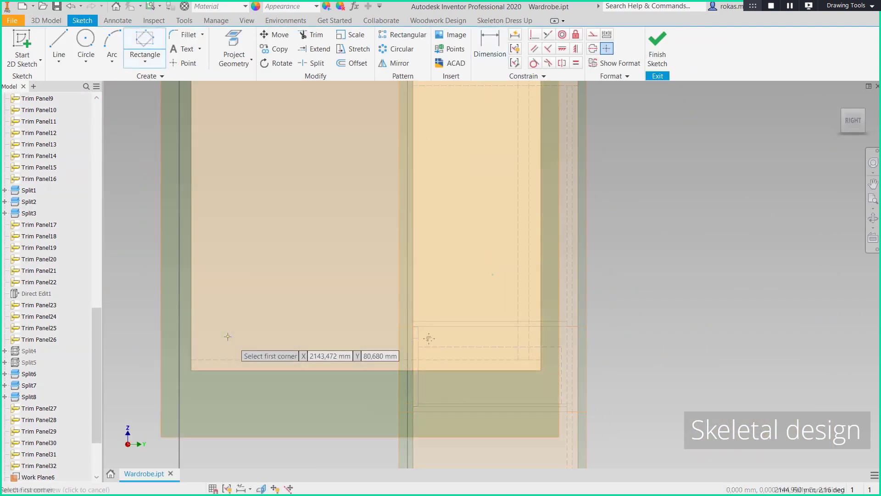
pyautogui.scroll(3, 233, 337)
pyautogui.click(188, 282)
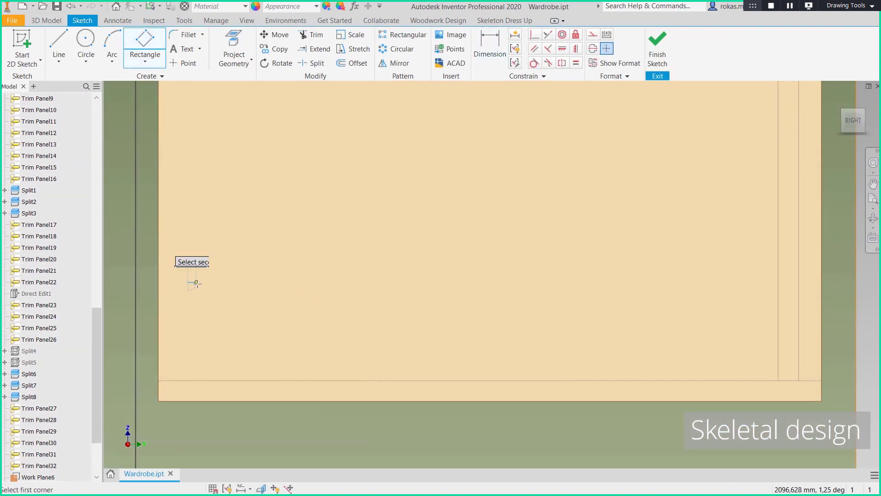
pyautogui.click(220, 268)
pyautogui.click(250, 334)
pyautogui.click(278, 292)
pyautogui.click(638, 105)
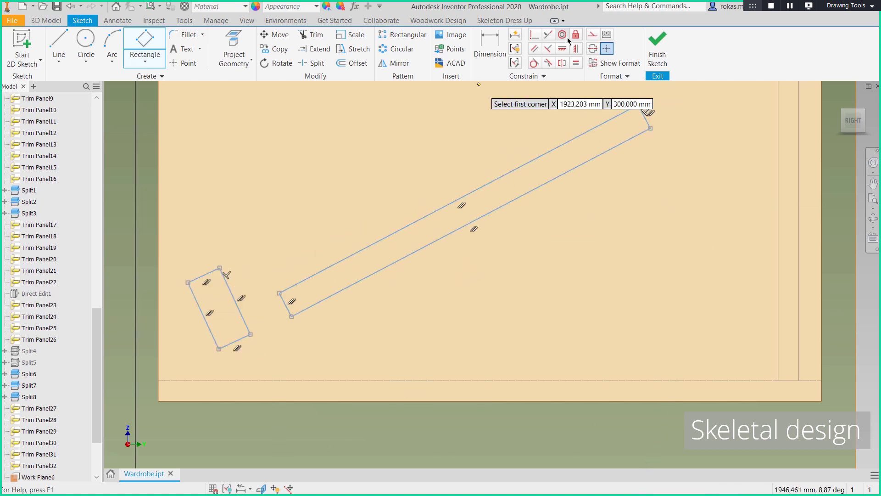
pyautogui.click(651, 129)
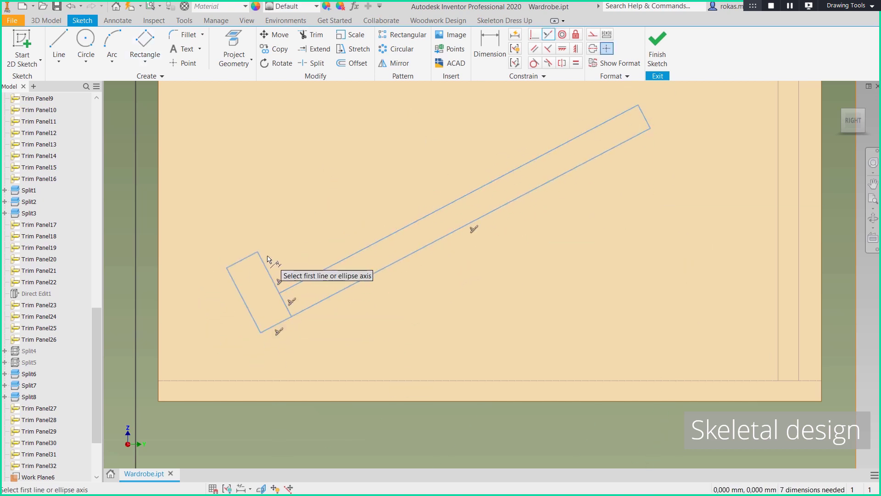
# Step: Dimension the slanted rectangles with 18 mm thicknesses, a 50 mm front piece and a 20° angle to the bottom panel, and finish the sketch
pyautogui.press('d')
pyautogui.click(242, 260)
pyautogui.click(236, 238)
pyautogui.click(545, 283)
pyautogui.click(580, 304)
pyautogui.click(204, 357)
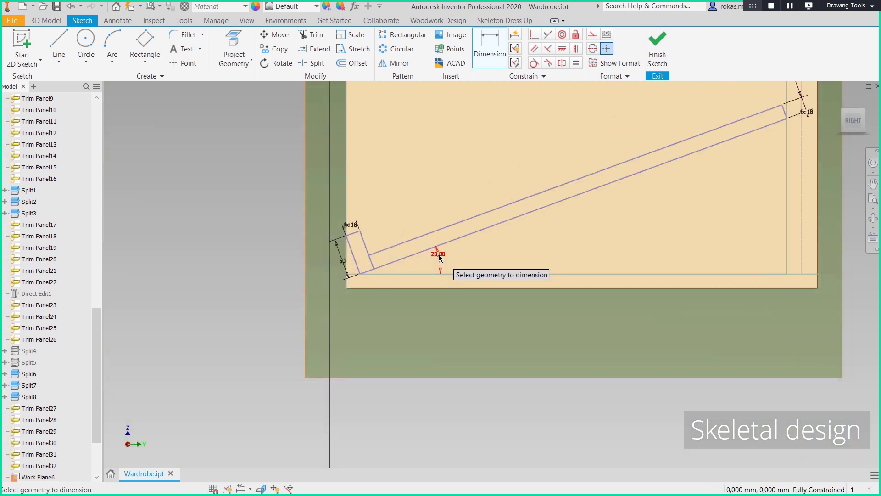
pyautogui.click(439, 258)
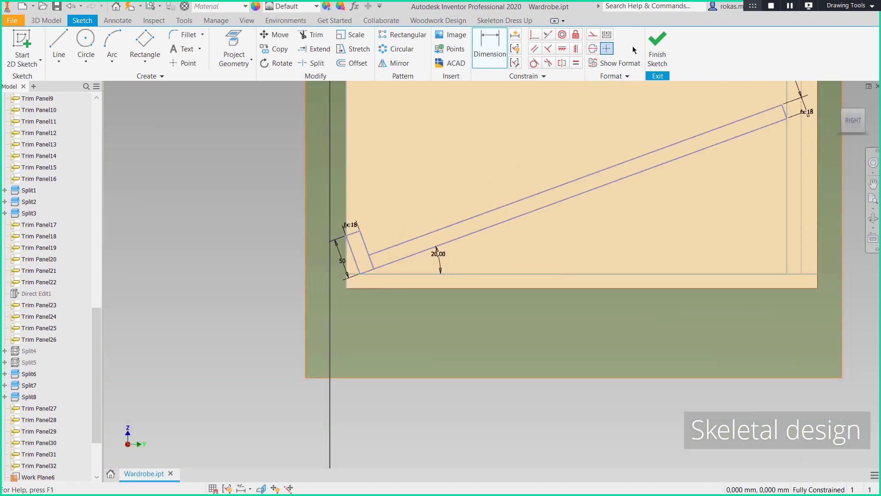
pyautogui.click(654, 40)
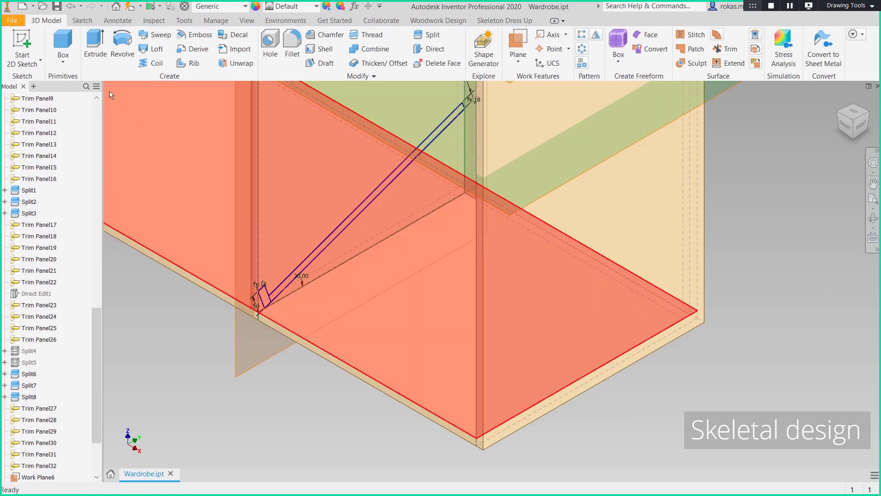
# Step: Extrude the long slanted profile as a new solid up to the wardrobe's right side panel
pyautogui.click(95, 45)
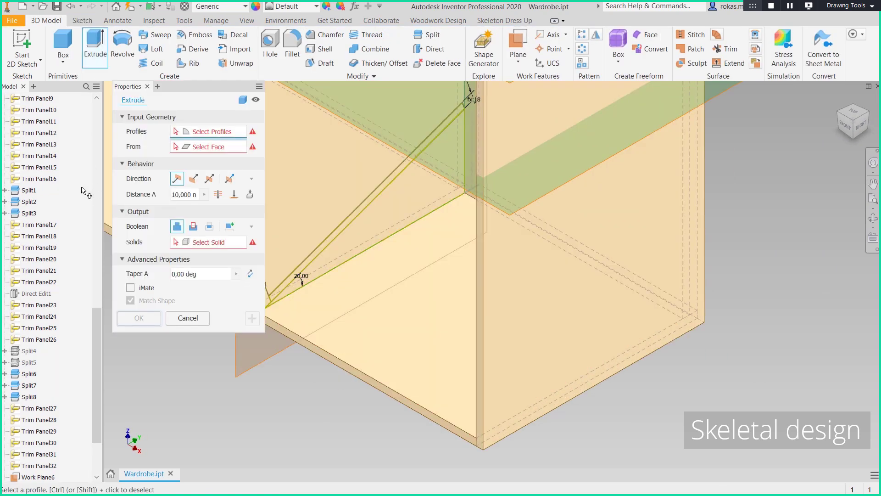
pyautogui.moveTo(363, 299); pyautogui.dragTo(419, 296, button='middle')
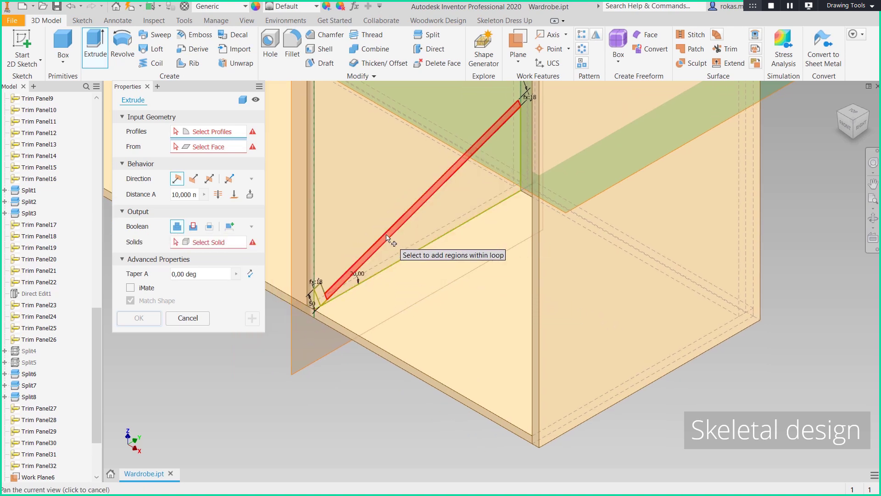
pyautogui.click(367, 255)
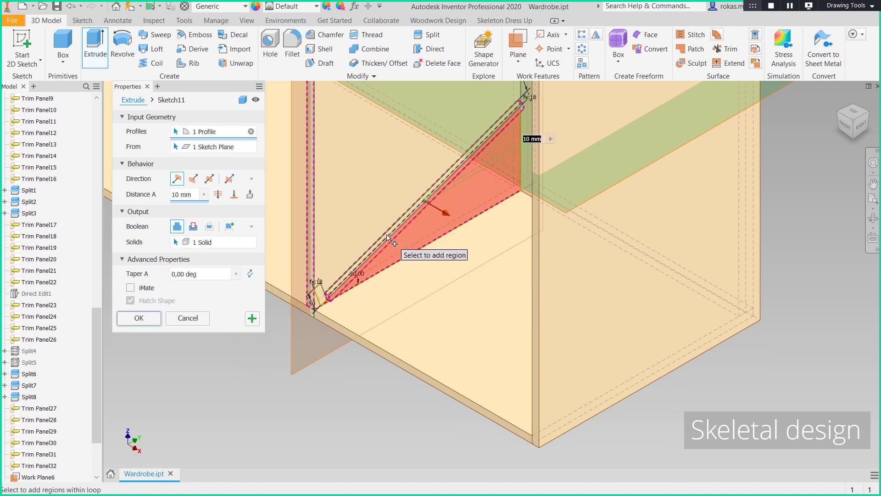
pyautogui.click(234, 194)
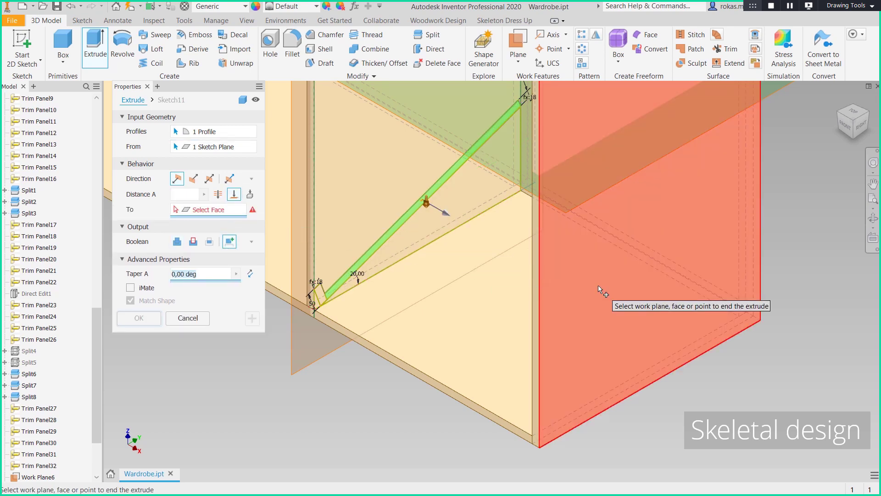
pyautogui.click(599, 285)
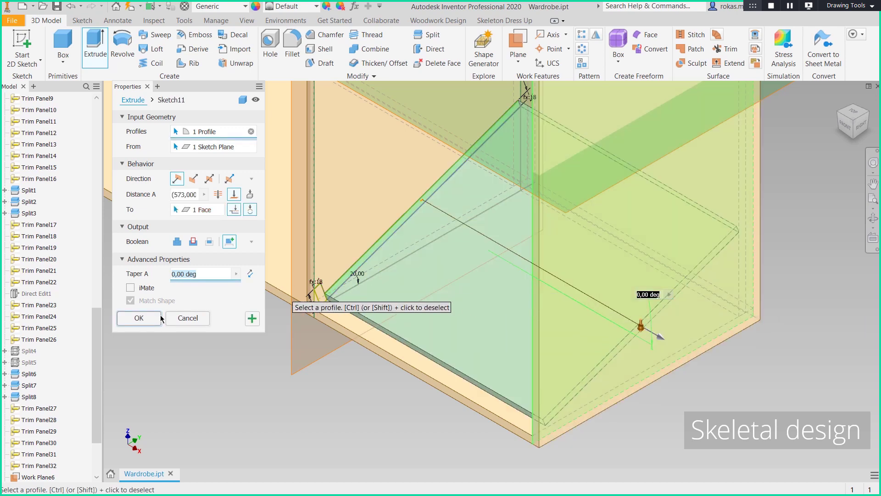
pyautogui.click(149, 320)
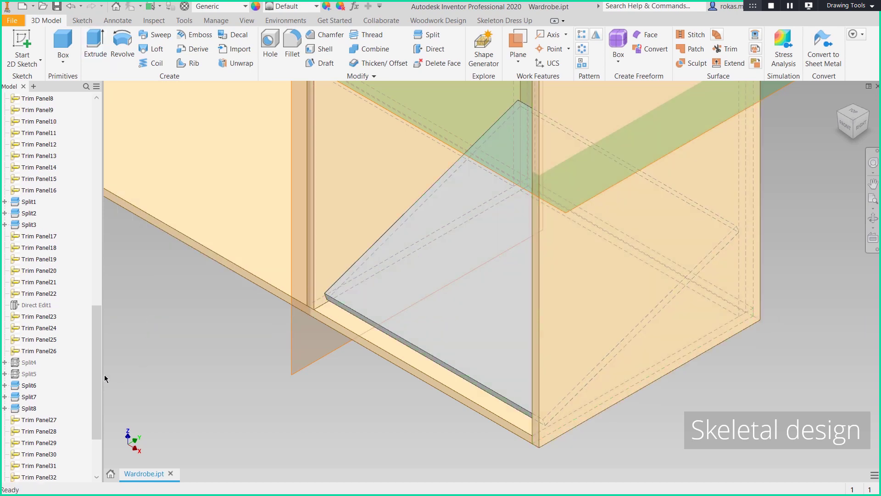
# Step: Make the slanted shelf's sketch visible again
pyautogui.moveTo(97, 369); pyautogui.dragTo(95, 414)
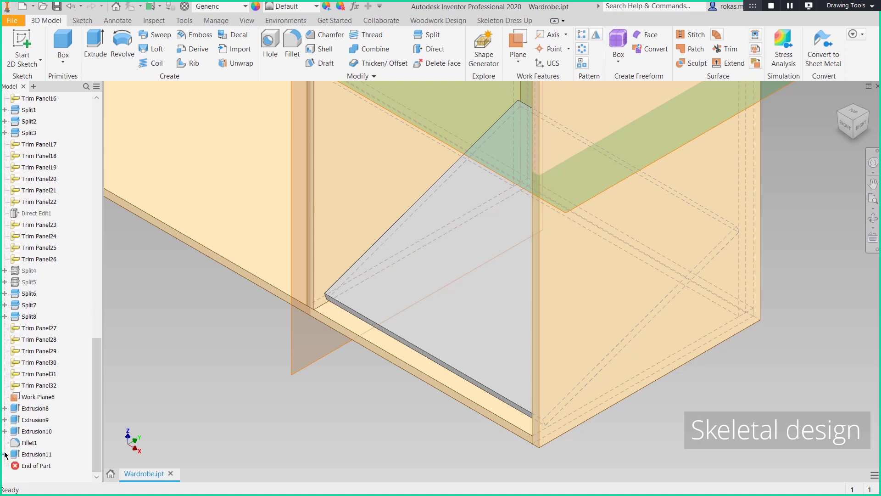
pyautogui.rightClick(29, 465)
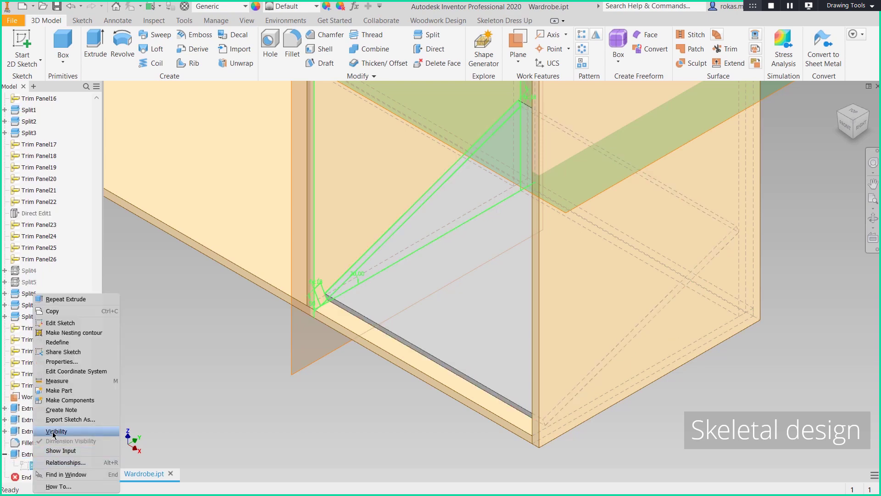
pyautogui.click(117, 433)
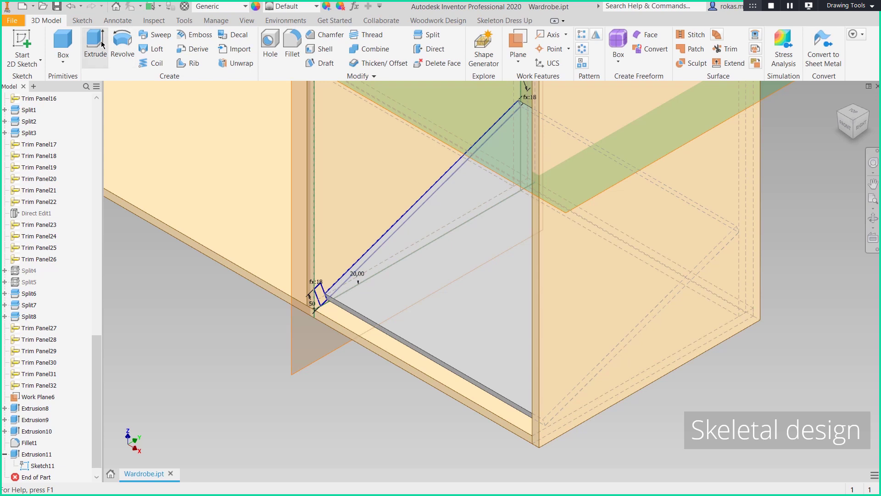
# Step: Extrude the short slanted profile as a new solid up to the wardrobe's right side panel
pyautogui.click(108, 59)
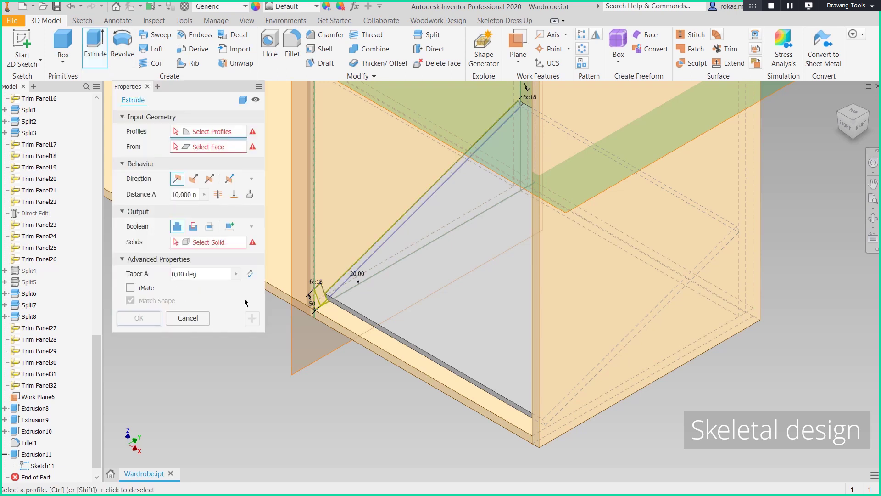
pyautogui.click(324, 296)
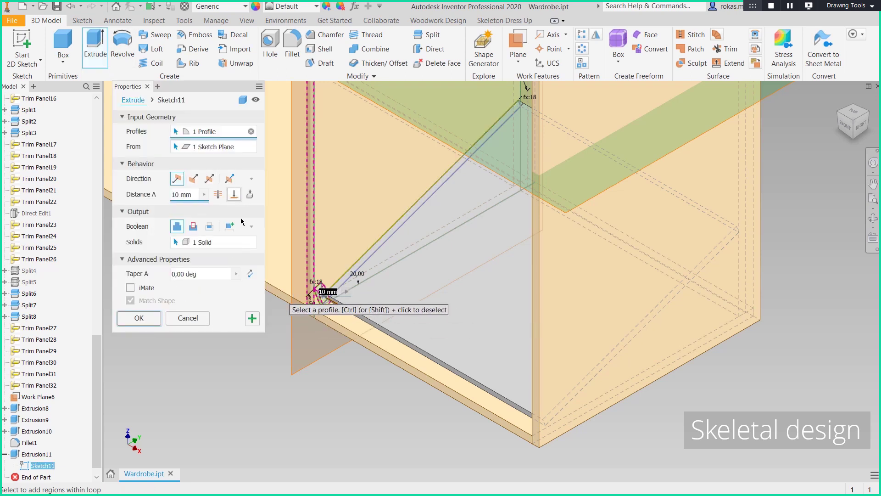
pyautogui.click(229, 231)
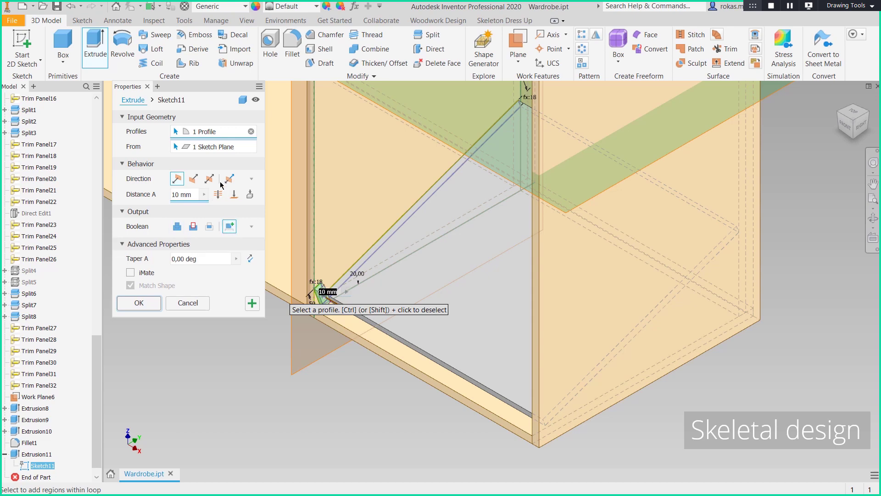
pyautogui.click(238, 196)
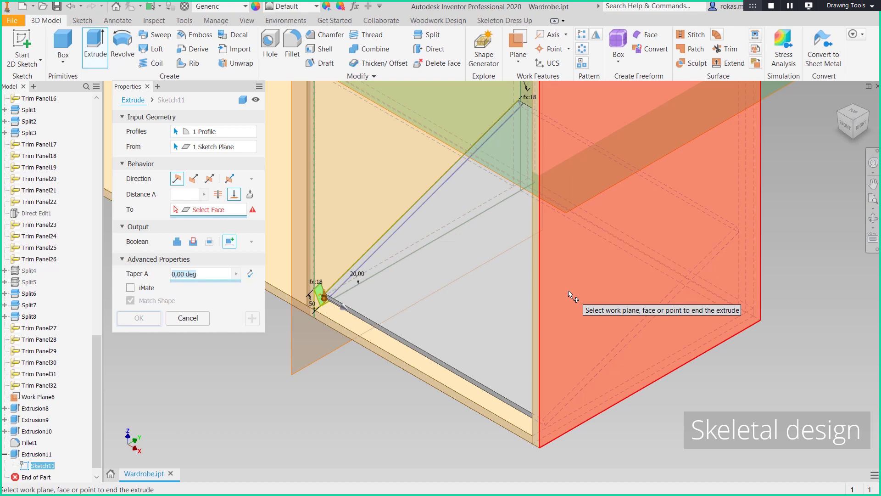
pyautogui.click(568, 291)
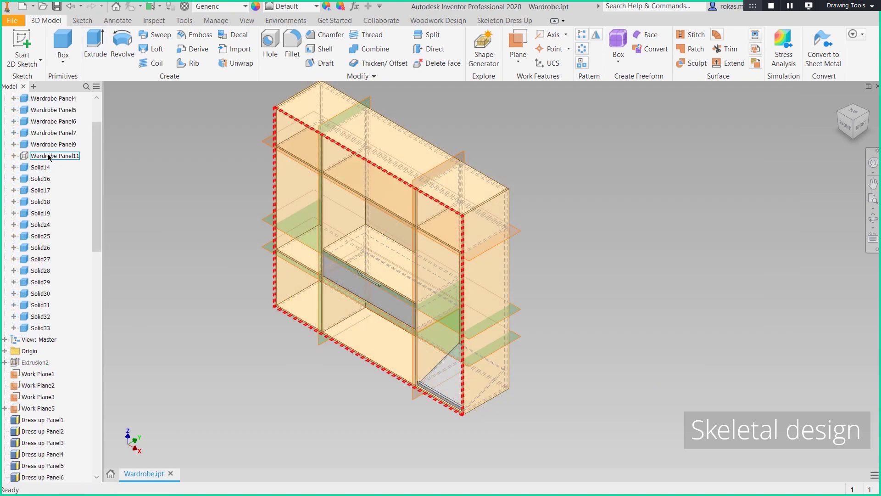
# Step: Show the hidden front panel Wardrobe Panel11 and create a work plane midway between the two partition work planes
pyautogui.rightClick(49, 157)
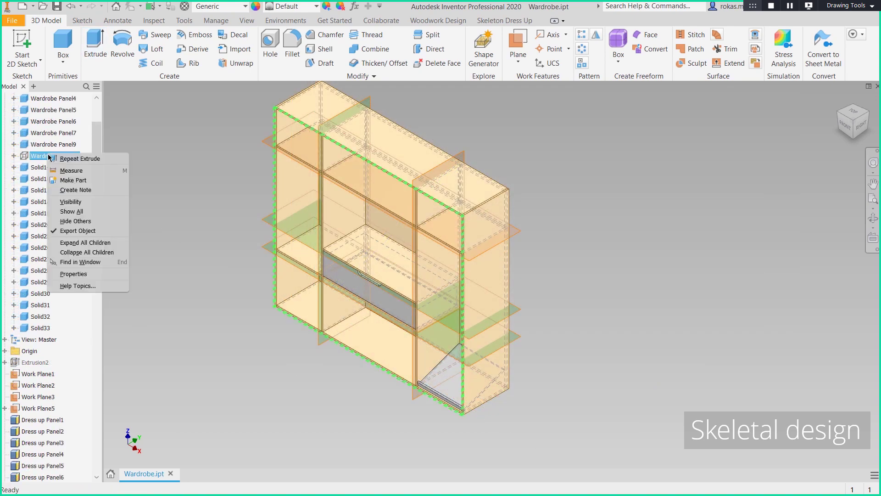
pyautogui.click(71, 204)
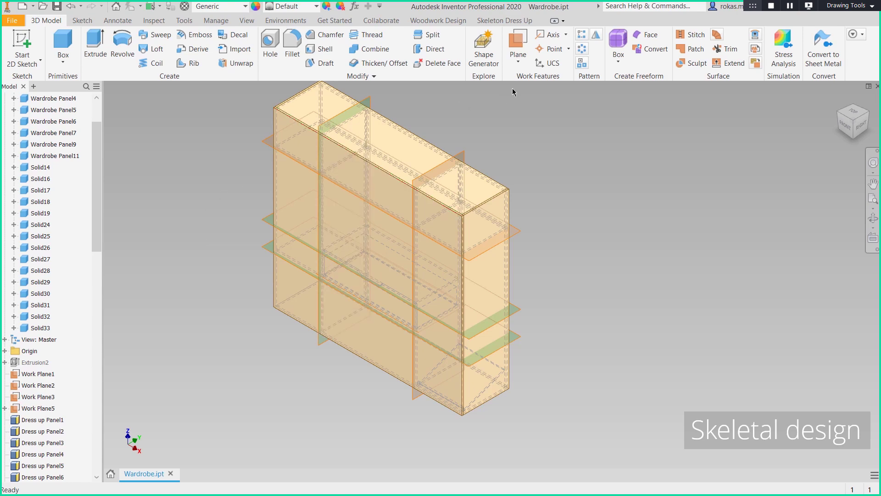
pyautogui.click(518, 46)
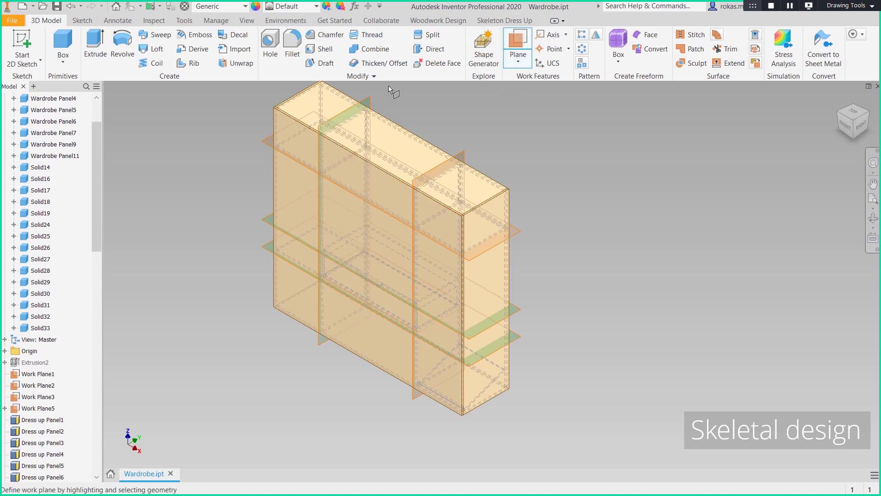
pyautogui.click(365, 102)
pyautogui.click(456, 157)
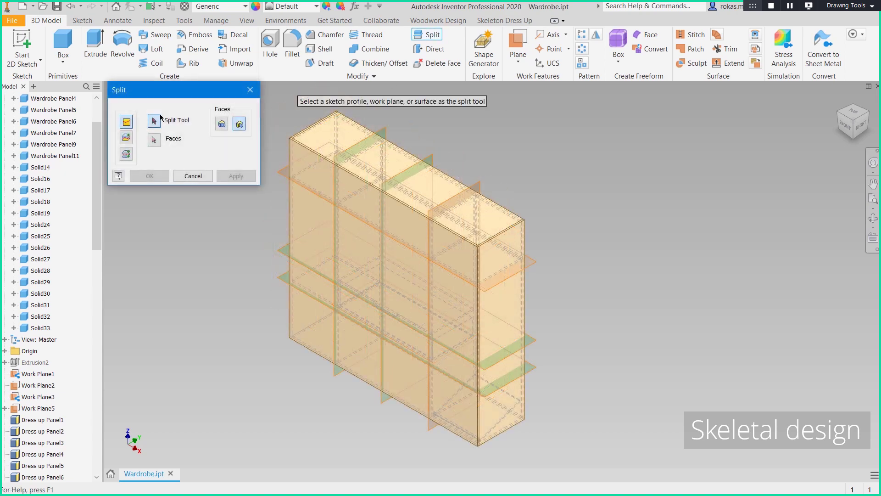
# Step: Split the front panel solid at the left, middle and right vertical work planes into four door solids
pyautogui.click(126, 155)
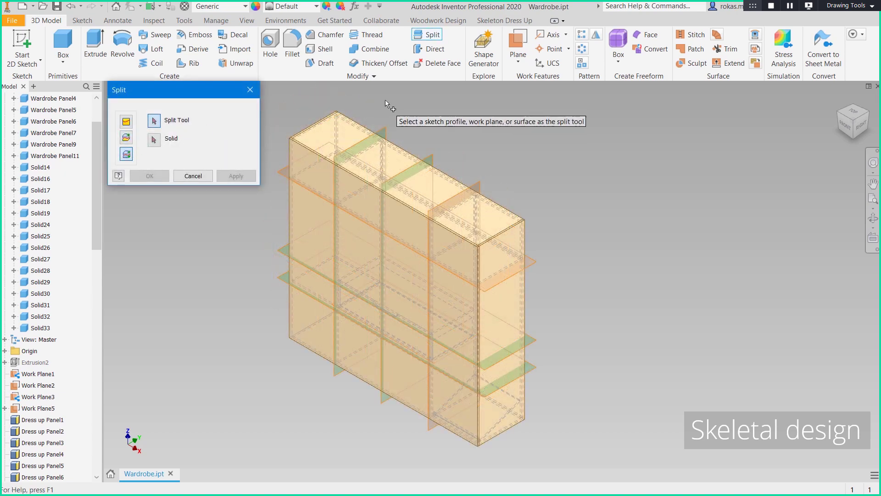
pyautogui.click(381, 133)
pyautogui.click(308, 171)
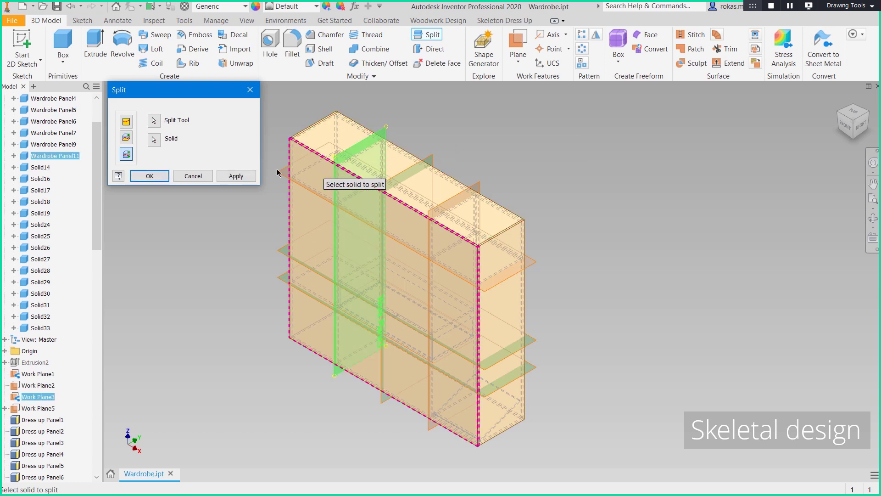
pyautogui.click(236, 176)
pyautogui.click(383, 181)
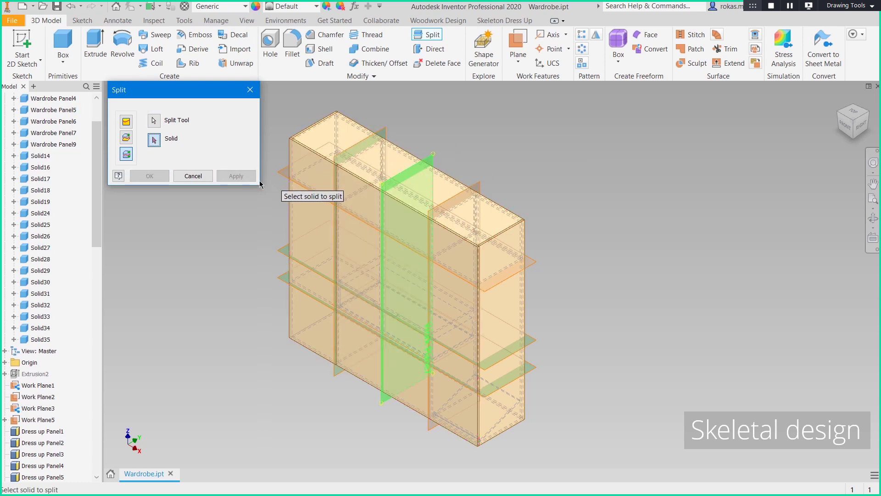
pyautogui.click(367, 193)
pyautogui.click(236, 176)
pyautogui.click(439, 236)
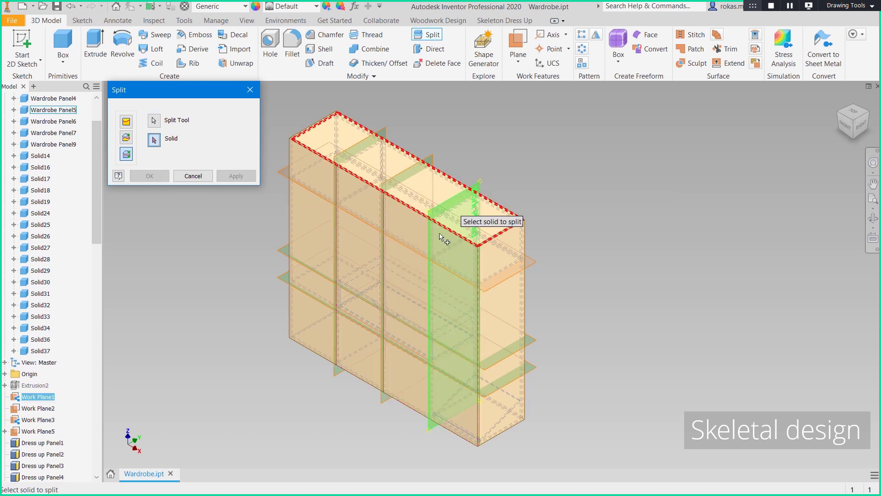
pyautogui.click(442, 243)
pyautogui.click(149, 176)
# Step: Start a sketch on the leftmost door's front face and project the outlines of all four doors
pyautogui.click(22, 46)
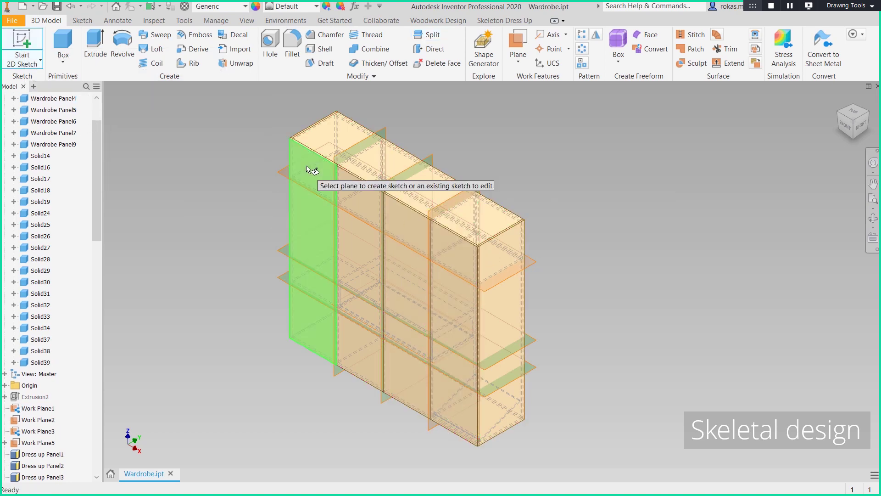
pyautogui.click(307, 166)
pyautogui.click(234, 46)
pyautogui.click(301, 163)
pyautogui.click(385, 178)
pyautogui.click(435, 180)
pyautogui.click(499, 181)
# Step: Offset each of the four projected door outlines inward by 1.5 mm and finish the sketch
pyautogui.click(352, 63)
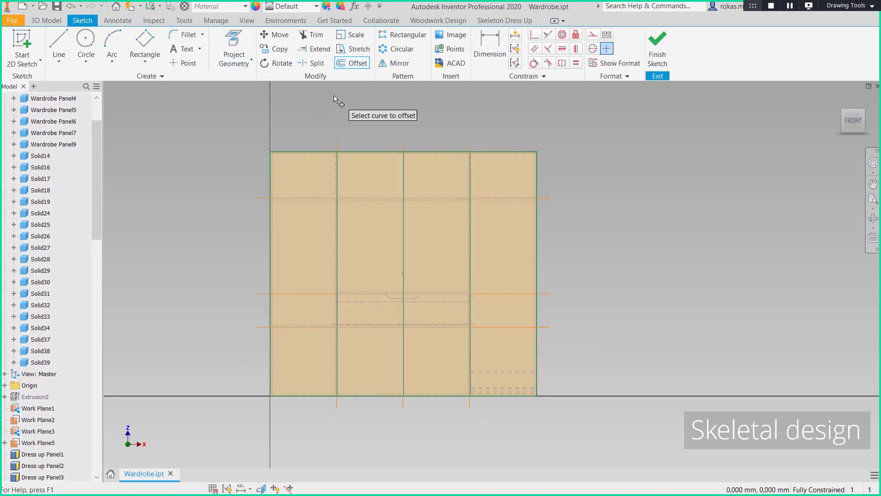
pyautogui.scroll(3, 328, 153)
pyautogui.click(304, 154)
pyautogui.click(303, 172)
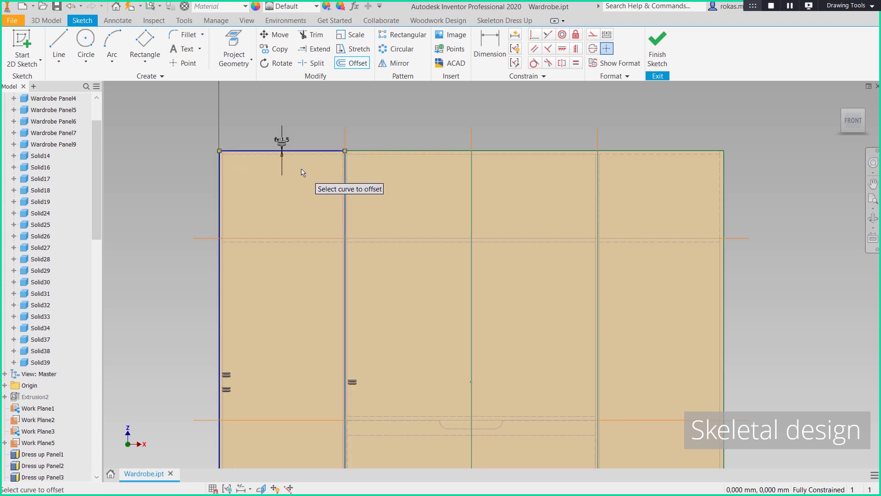
pyautogui.click(393, 152)
pyautogui.click(393, 164)
pyautogui.click(551, 153)
pyautogui.click(552, 171)
pyautogui.click(636, 151)
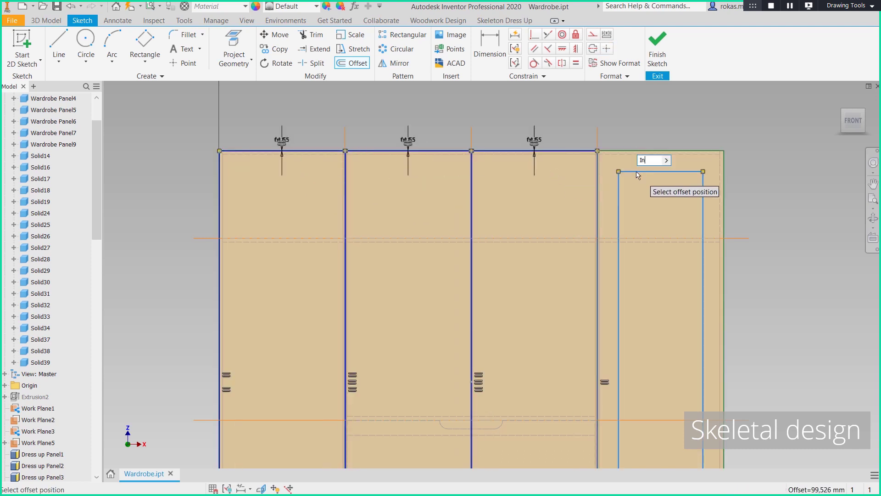
pyautogui.click(636, 170)
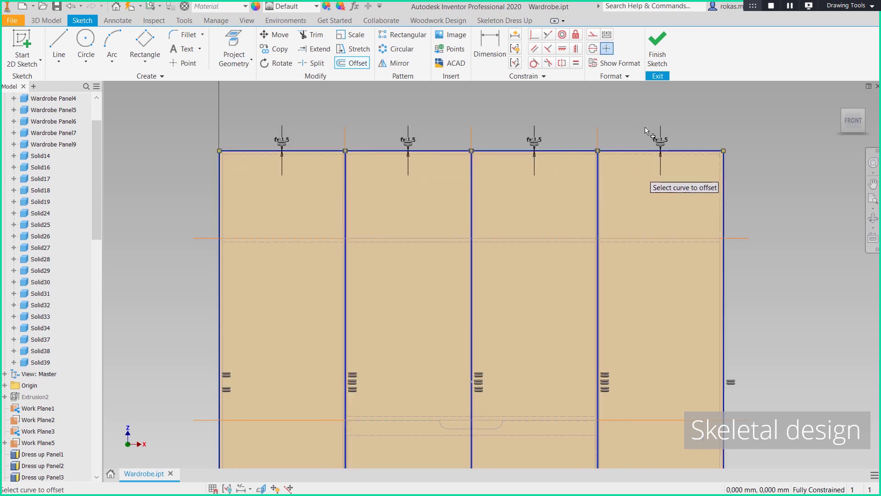
pyautogui.click(658, 46)
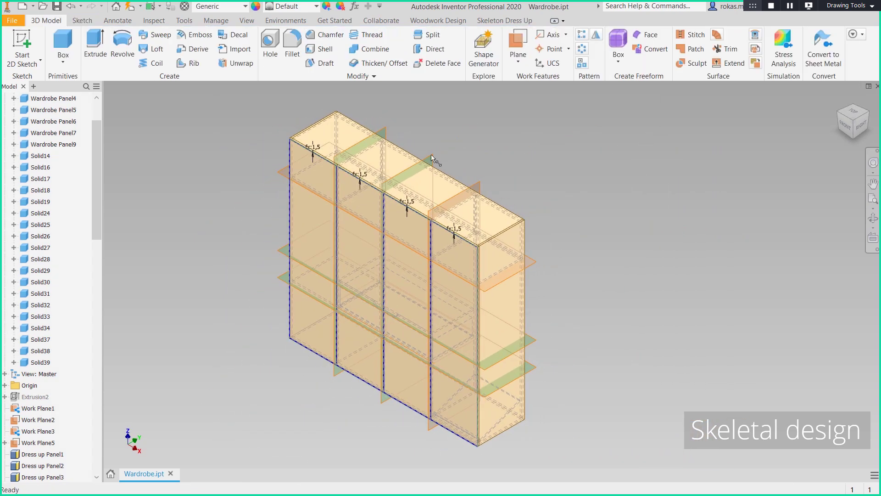
# Step: Extrude the four offset door profiles inward by the Facade thickness, intersecting them with the four door solids
pyautogui.scroll(5, 276, 152)
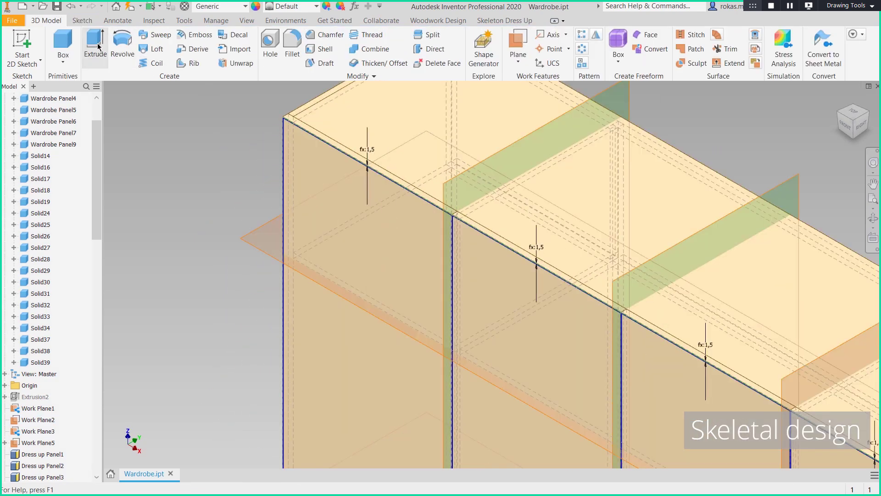
pyautogui.click(95, 46)
pyautogui.click(318, 208)
pyautogui.click(524, 304)
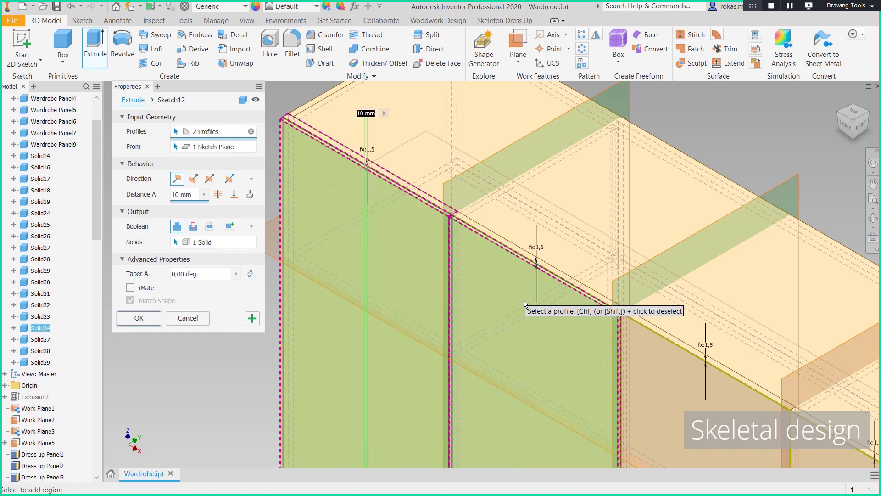
pyautogui.click(698, 379)
pyautogui.moveTo(740, 331); pyautogui.dragTo(645, 189, button='middle')
pyautogui.click(743, 328)
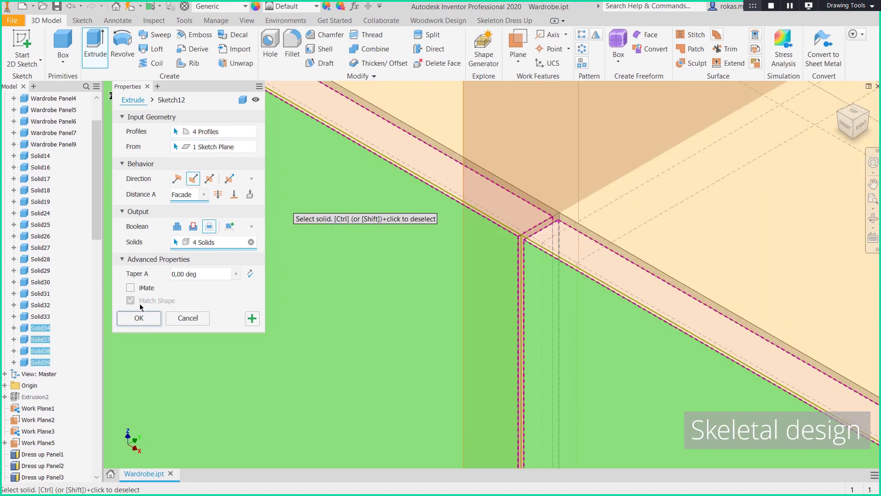
pyautogui.click(141, 317)
# Step: Rename the middle and top shelf solids Wardrobe_Middle_Shelf, Wardrobe_Top_Left_Shelf, Wardrobe_Top_Middle_Shelf and Wardrobe_Top_Right_Shelf
pyautogui.scroll(-8, 417, 193)
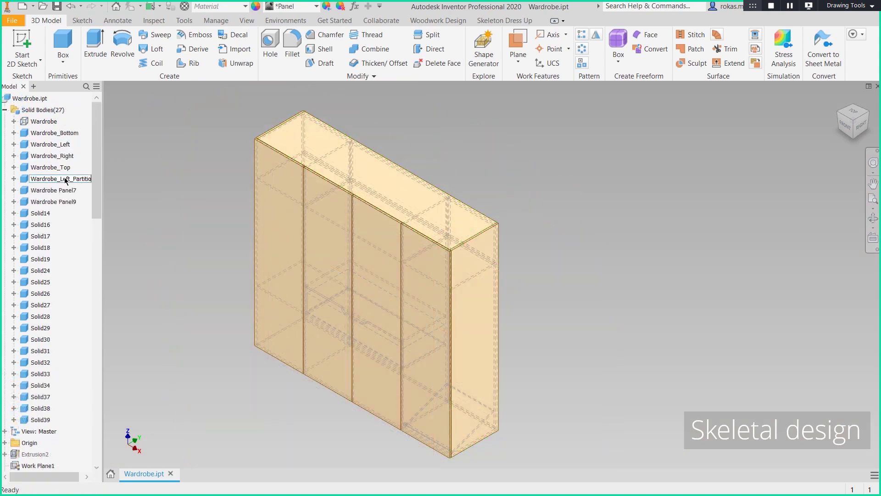
pyautogui.doubleClick(53, 205)
pyautogui.write('Wardrobe_')
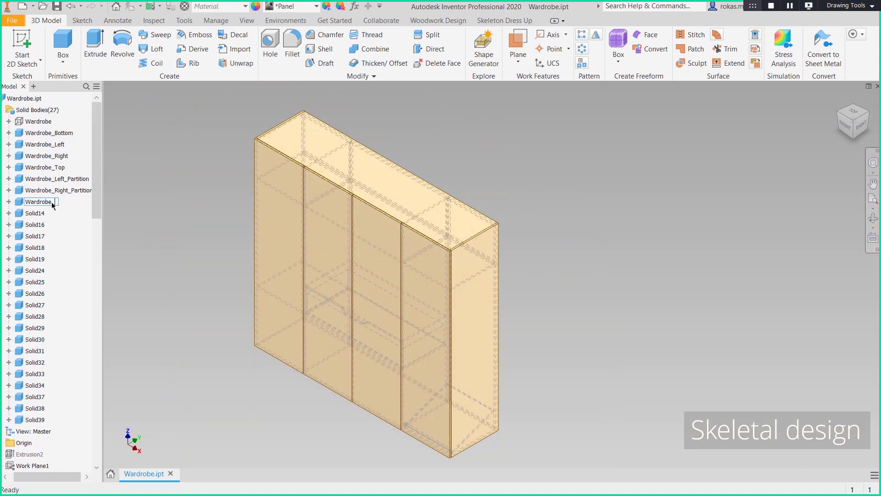
pyautogui.write('Middle_Shelf')
pyautogui.doubleClick(44, 214)
pyautogui.write('Wardrobe_Top_Left_Shelf')
pyautogui.doubleClick(38, 226)
pyautogui.write('Wardrobe_Top_Middle_Shelf')
pyautogui.doubleClick(25, 237)
pyautogui.write('Wardrobe_Top_Right_Shelf')
# Step: Rename the lower shelves Wardrobe_Bottom_Middle_Shelf and Wardrobe_Bottom_Left_Shelf, and the back panels Wardrobe_Back_Bottom or Wardrobe_Back_Top with suffix _Right, _Middle or _Left
pyautogui.doubleClick(23, 248)
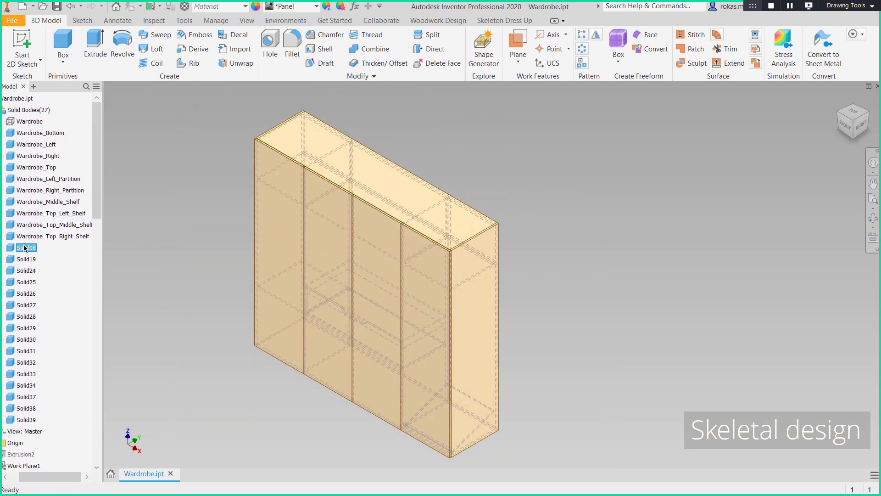
pyautogui.write('ight')
pyautogui.doubleClick(17, 282)
pyautogui.write('Wardrobe_Back_Top_Right')
pyautogui.doubleClick(18, 294)
pyautogui.write('Wardrobe_Back_Bottom_Middle')
pyautogui.doubleClick(18, 307)
pyautogui.write('Wardrobe_Back_Top_Middle')
pyautogui.doubleClick(19, 318)
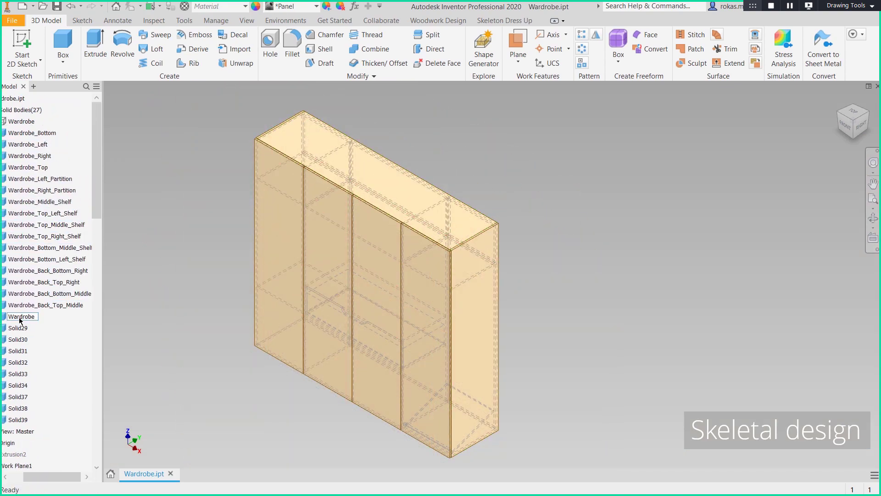
# Step: Name the remaining solids Wardrobe_Drawer_Box, Wardrobe_Drawer_Facade, Wardrobe_Shoeshelf, Wardrobe_Shoeshelf_Facade, Wardrobe_Left_Door_Box, Wardrobe_Left_Inner_Door_Box, Wardrobe_Right_Inner_Door_Box and Wardrobe_Right_Door_Box
pyautogui.doubleClick(19, 365)
pyautogui.write('Wardrobe_Shoeshelf')
pyautogui.doubleClick(21, 375)
pyautogui.write('Wardrobe_Shoeshelf_Facade')
pyautogui.doubleClick(21, 386)
pyautogui.write('Wardrobe_Left_Door_Box')
pyautogui.doubleClick(20, 399)
pyautogui.write('Wardrobe_Left_Inner_Door_Box')
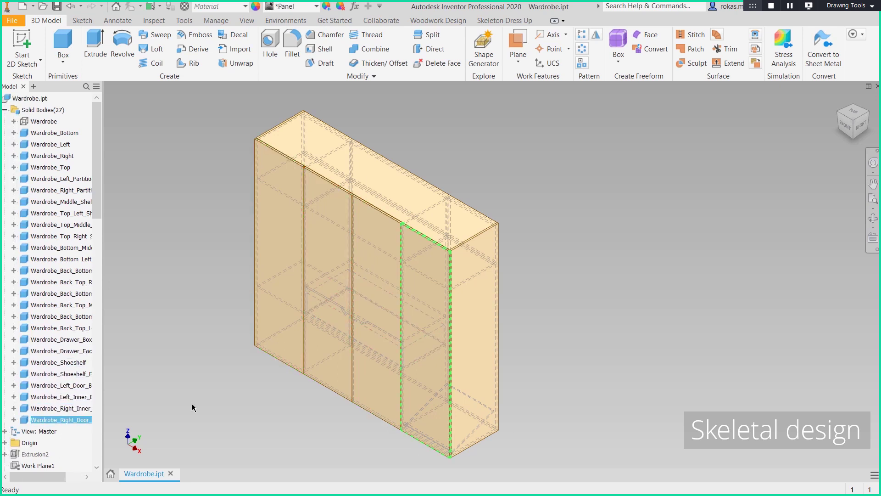
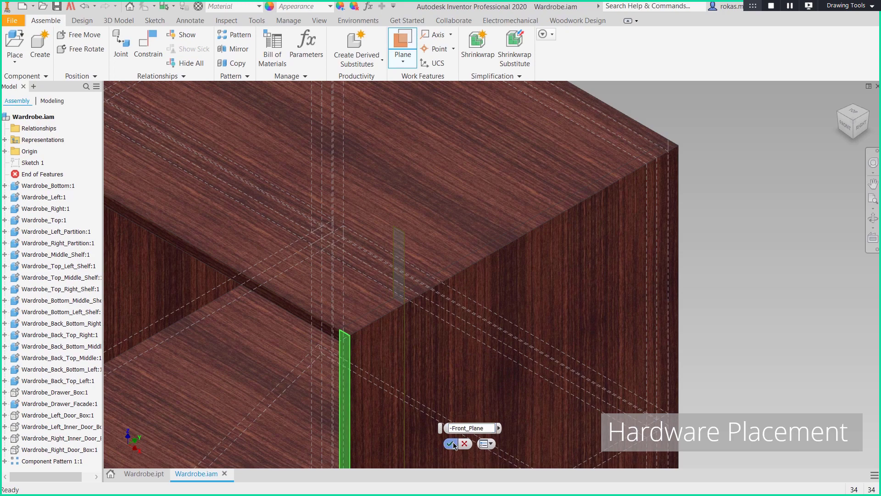
# Step: Create a work plane offset -Front_Plane from the right panel's front edge, and a second plane offset from it by a model parameter
pyautogui.click(450, 444)
pyautogui.click(403, 43)
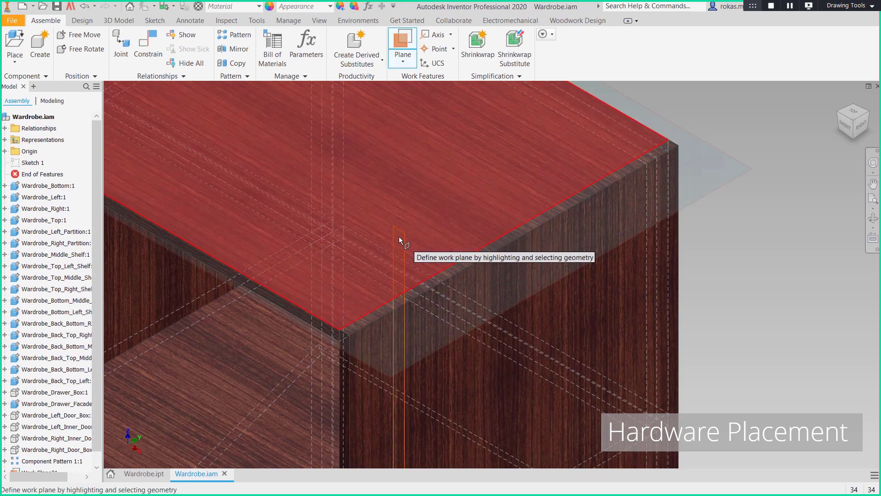
pyautogui.moveTo(394, 238); pyautogui.dragTo(380, 257)
pyautogui.click(364, 426)
pyautogui.click(403, 456)
pyautogui.click(317, 444)
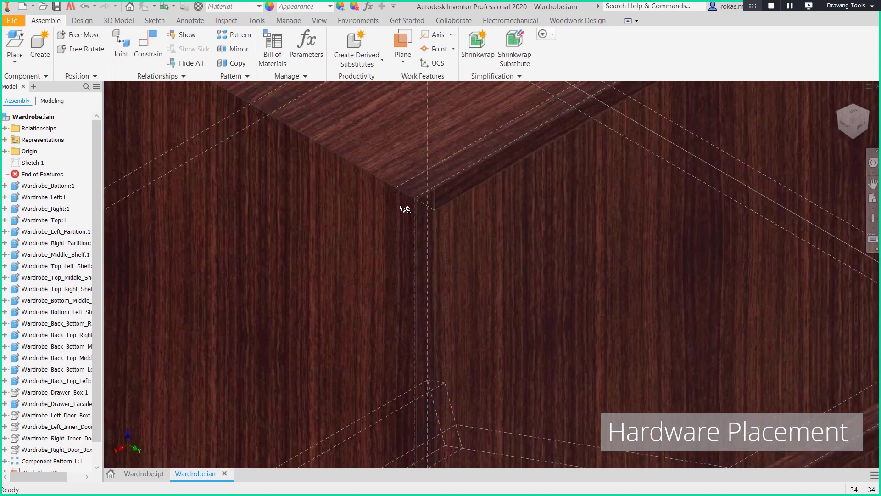
# Step: Create a work plane offset by -Rear_Plane from the rear edge face of the wardrobe's right side panel
pyautogui.press(']')
pyautogui.moveTo(413, 190); pyautogui.dragTo(341, 176)
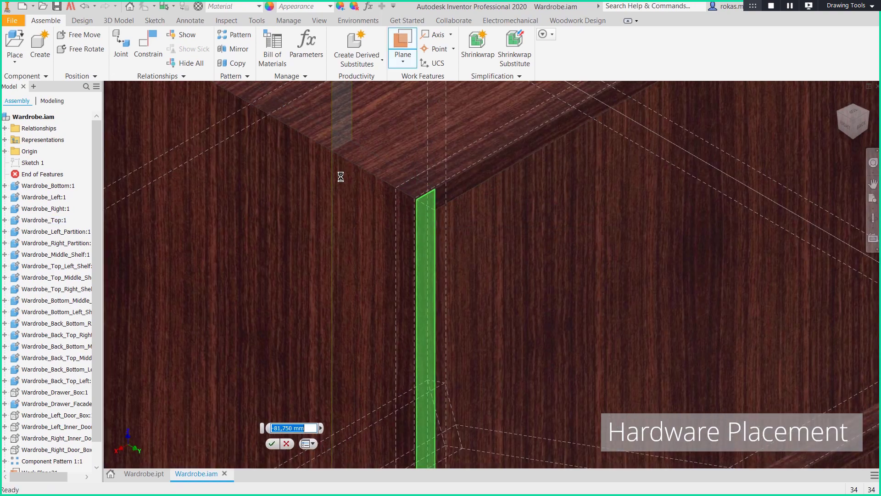
pyautogui.click(320, 428)
pyautogui.click(360, 430)
pyautogui.click(302, 391)
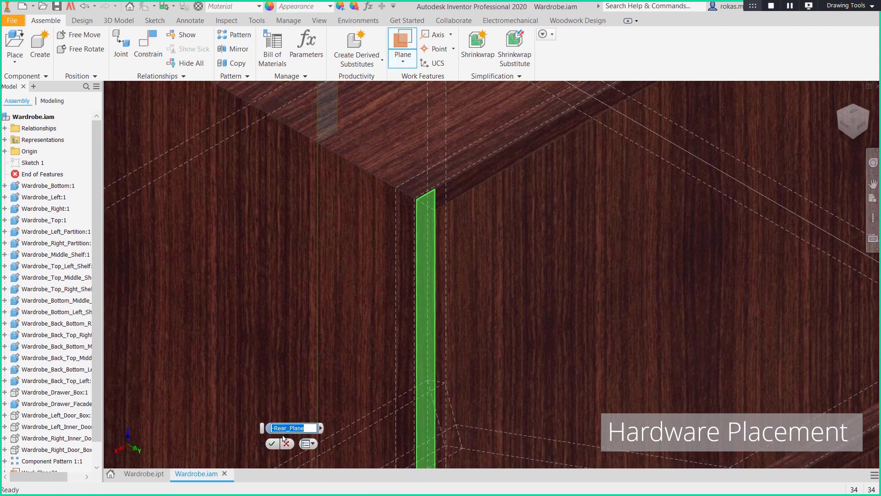
pyautogui.click(274, 444)
# Step: Create a second rear work plane offset from the first one towards the panel's rear edge, driven by a model parameter
pyautogui.click(398, 45)
pyautogui.moveTo(387, 115); pyautogui.dragTo(397, 243, button='middle')
pyautogui.moveTo(334, 139); pyautogui.dragTo(350, 167)
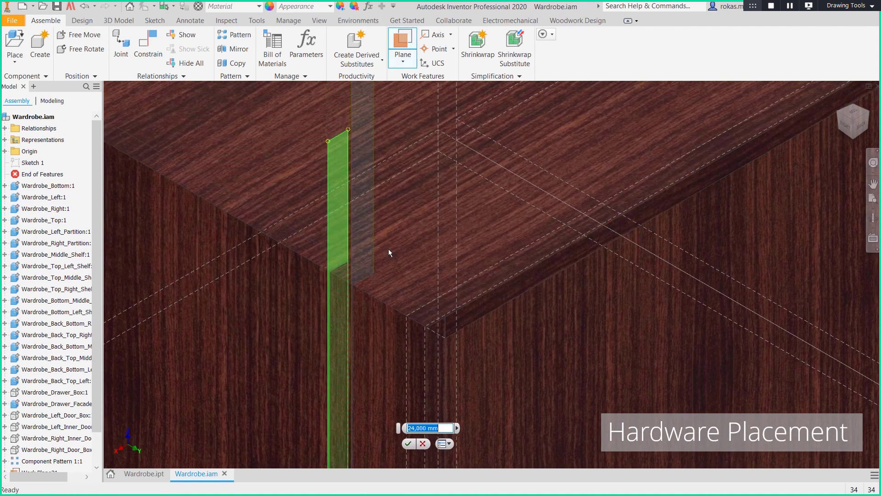
pyautogui.click(458, 427)
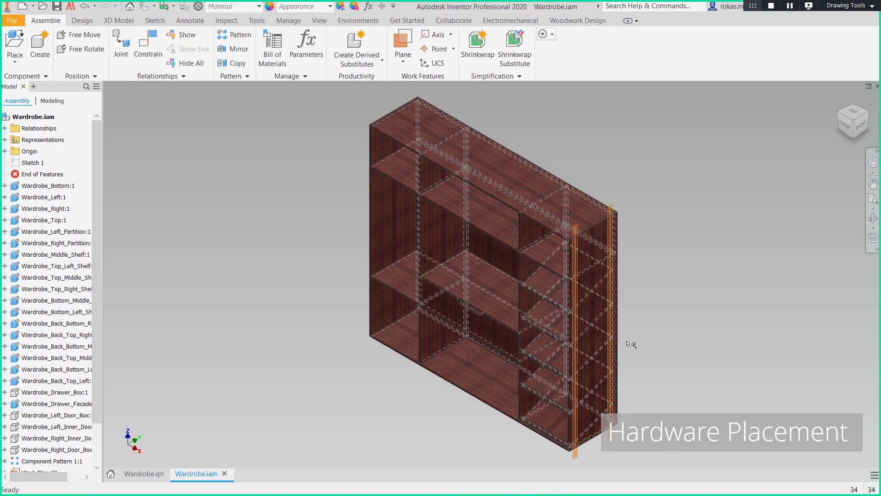
# Step: Isolate the component pattern of shoe shelves so only the patterned shelves and the work planes are displayed
pyautogui.click(536, 425)
pyautogui.rightClick(536, 426)
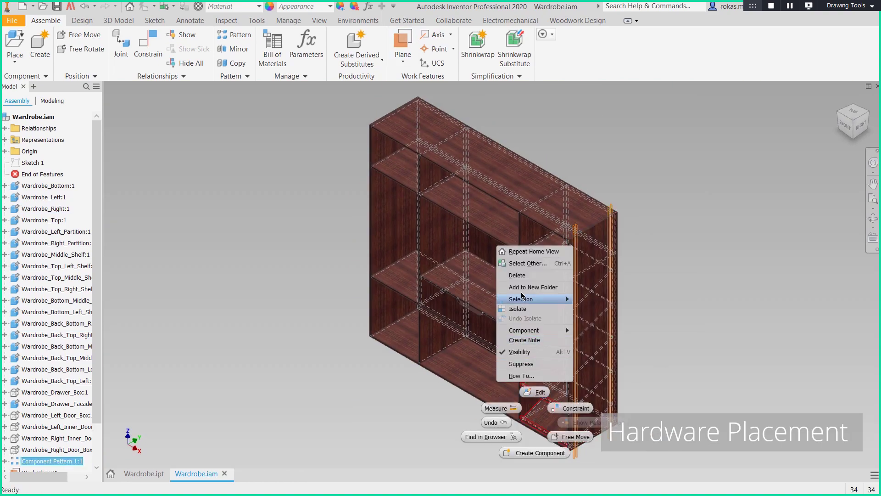
pyautogui.click(516, 309)
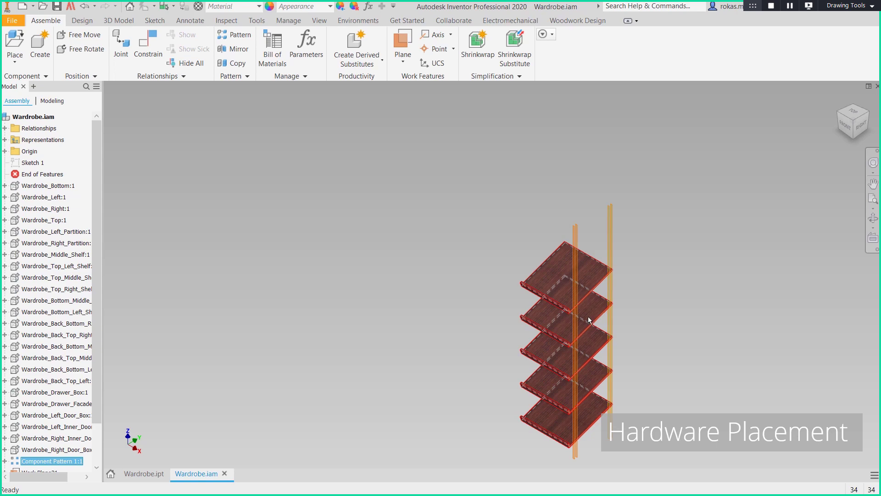
pyautogui.moveTo(594, 361); pyautogui.dragTo(488, 301, button='middle')
pyautogui.scroll(6, 561, 368)
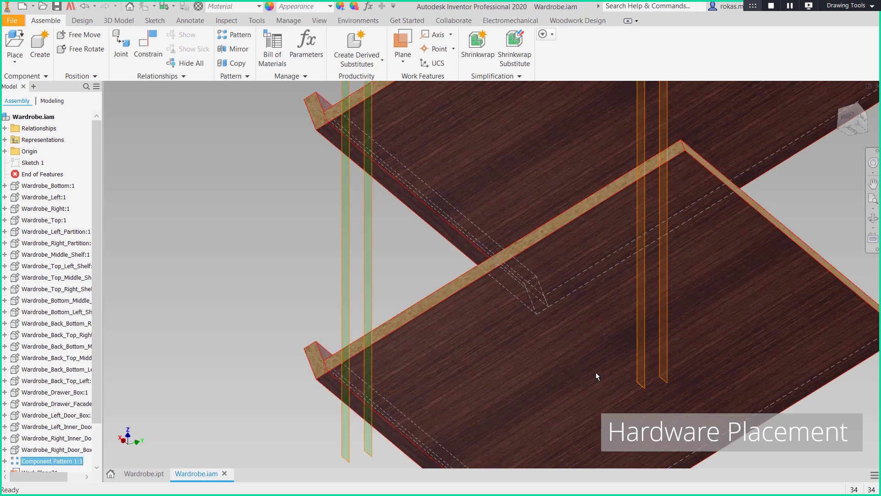
pyautogui.moveTo(570, 346); pyautogui.dragTo(514, 330, button='middle')
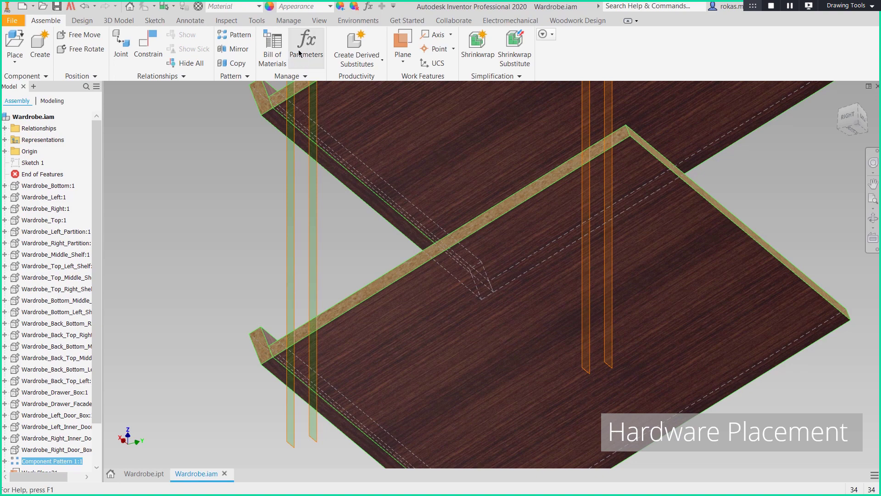
# Step: Start Attach and load Hafele_Rafix_20_Tab.ipt from the library for 16 mm board thickness, with ridge and connecting bolt 263.20.810
pyautogui.click(564, 20)
pyautogui.click(219, 45)
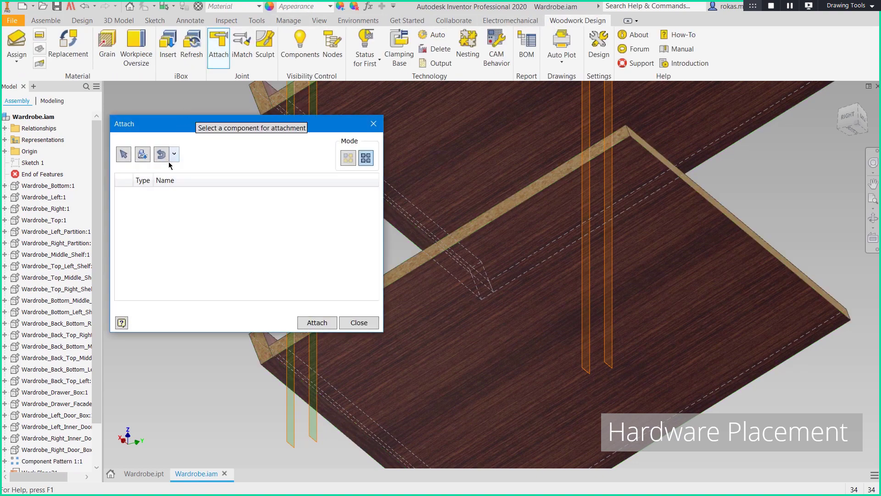
pyautogui.click(142, 154)
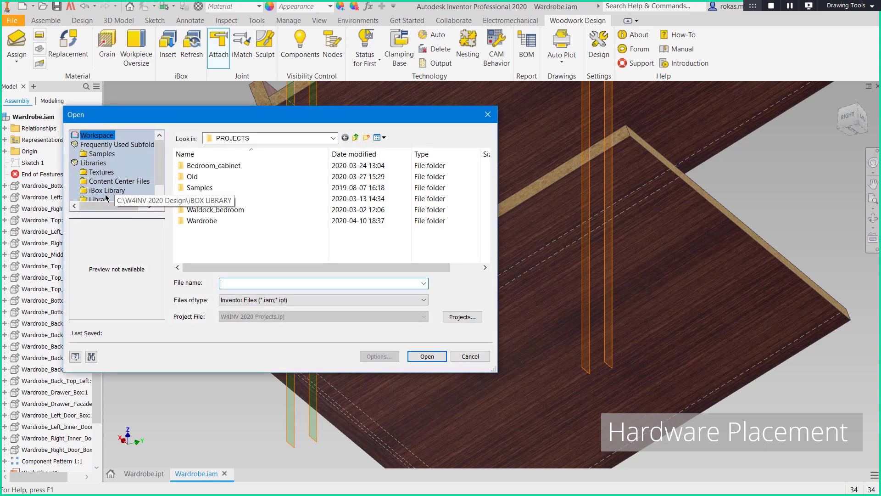
pyautogui.click(100, 201)
pyautogui.scroll(-1, 205, 239)
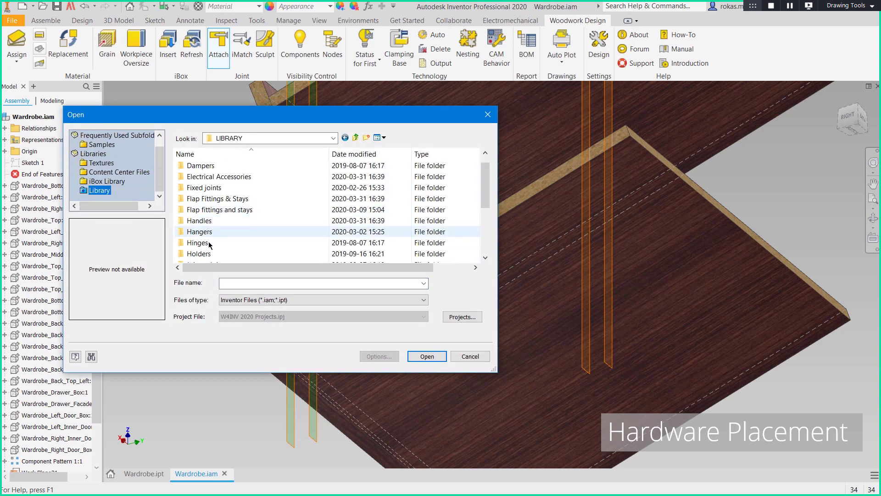
pyautogui.doubleClick(199, 242)
pyautogui.doubleClick(208, 166)
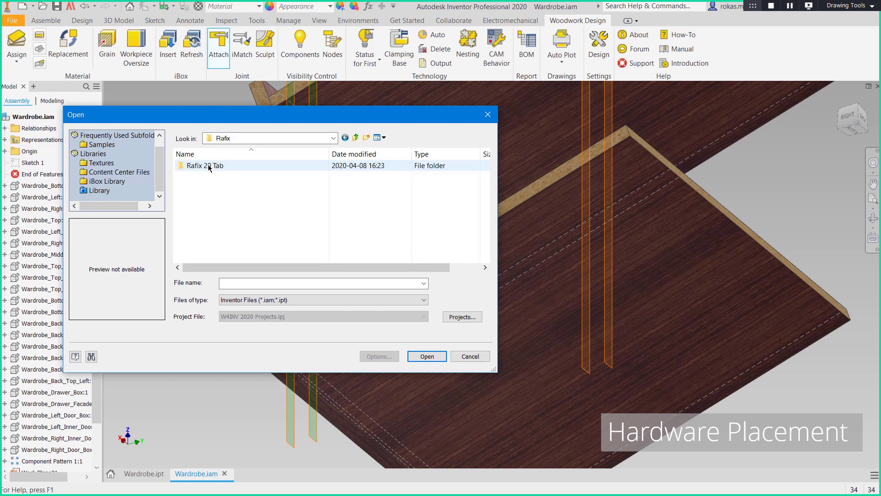
pyautogui.click(208, 167)
pyautogui.doubleClick(208, 166)
pyautogui.click(209, 166)
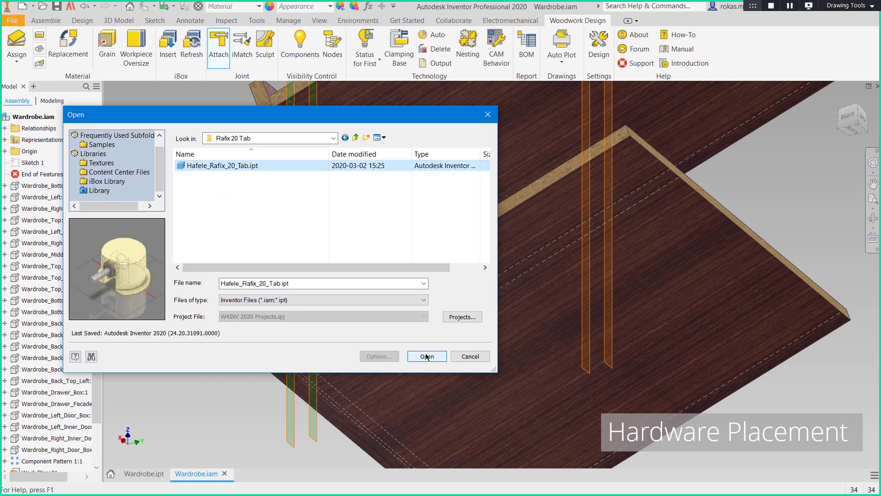
pyautogui.click(426, 357)
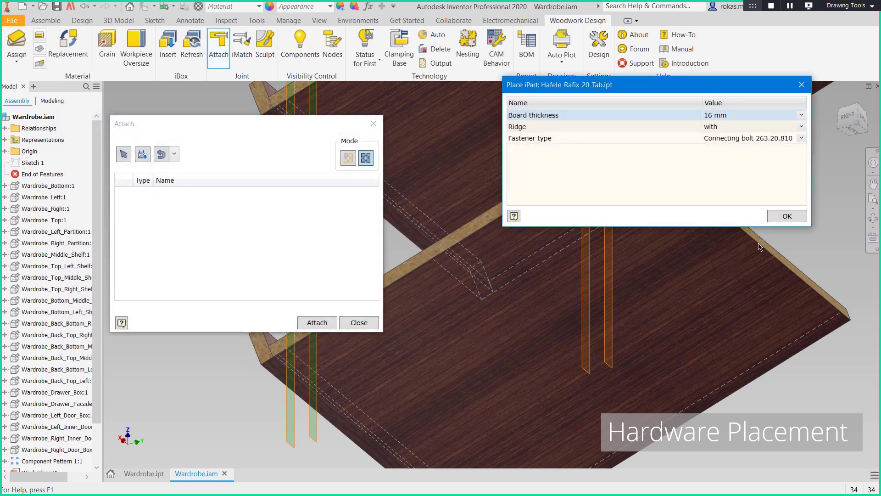
pyautogui.click(780, 218)
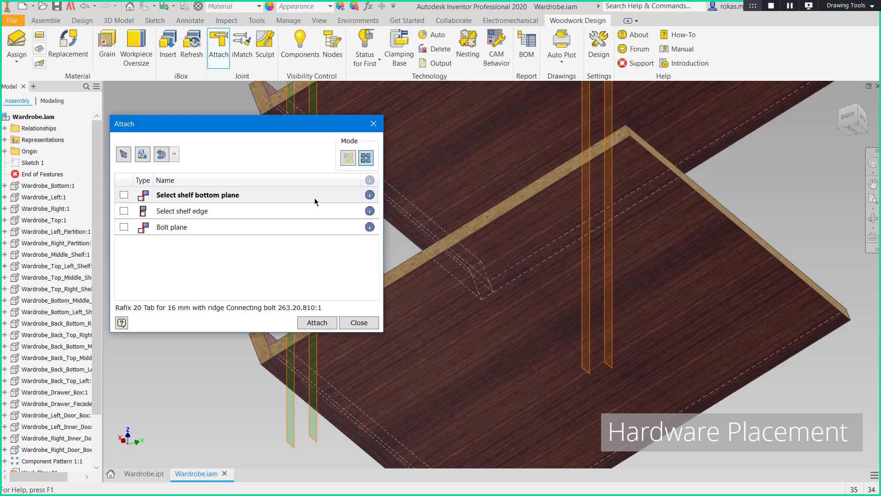
# Step: Assign the lowest shoe shelf's underside as the fitting's shelf bottom plane and both side faces as its shelf edges
pyautogui.click(538, 292)
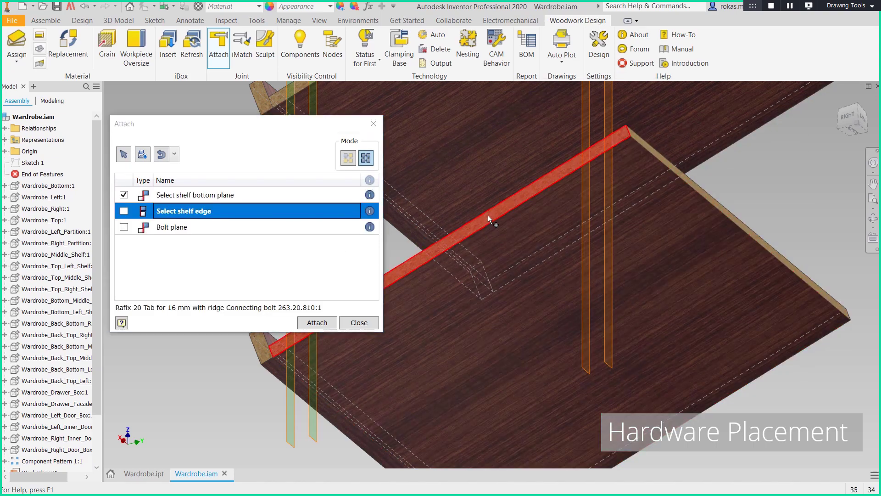
pyautogui.click(564, 168)
pyautogui.keyDown('shift'); pyautogui.moveTo(778, 302); pyautogui.dragTo(619, 265, button='middle'); pyautogui.keyUp('shift')
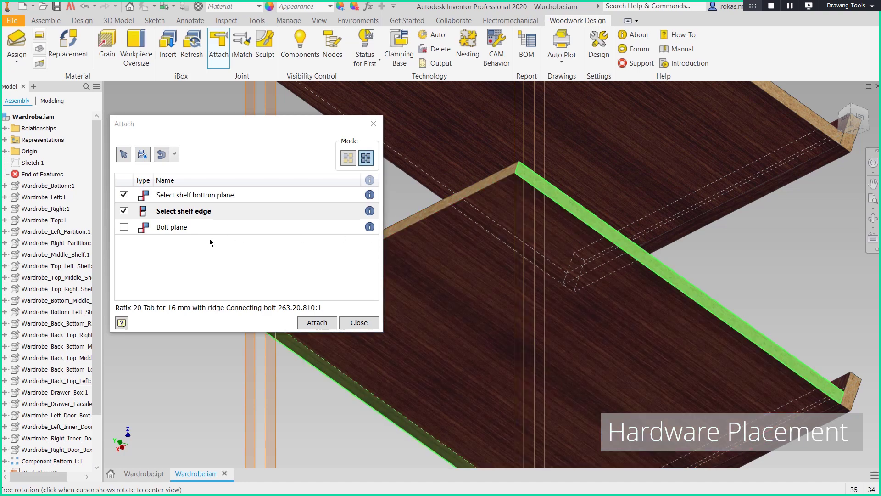
# Step: Assign Work Plane21 and Work Plane23 as the bolt planes, attach the Rafix fittings to the shelf and finish the Attach command
pyautogui.click(172, 233)
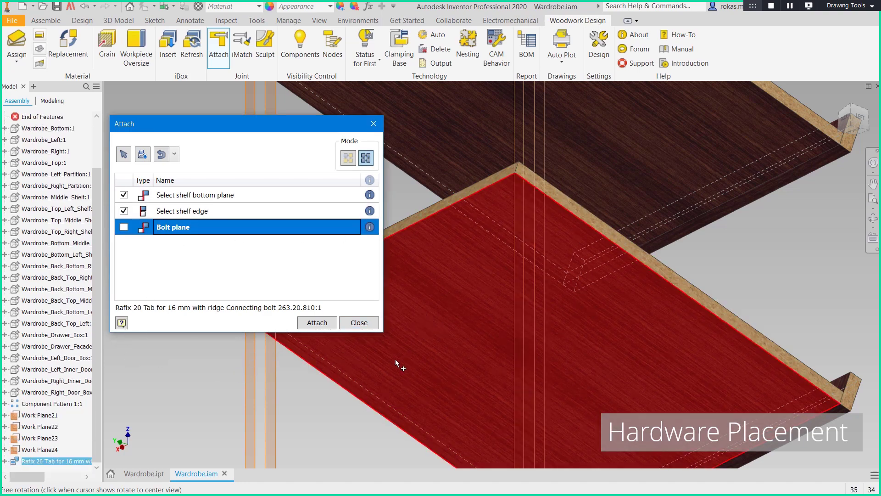
pyautogui.keyDown('shift'); pyautogui.moveTo(472, 302); pyautogui.dragTo(566, 236, button='middle'); pyautogui.keyUp('shift')
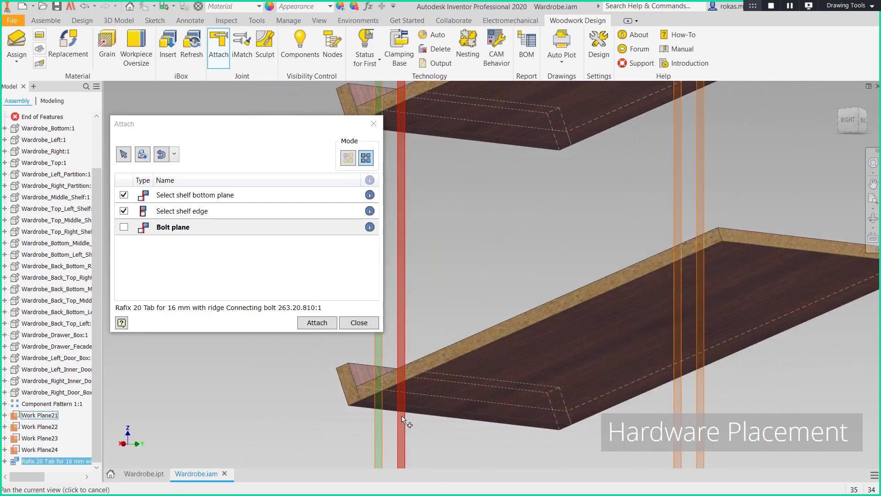
pyautogui.click(398, 429)
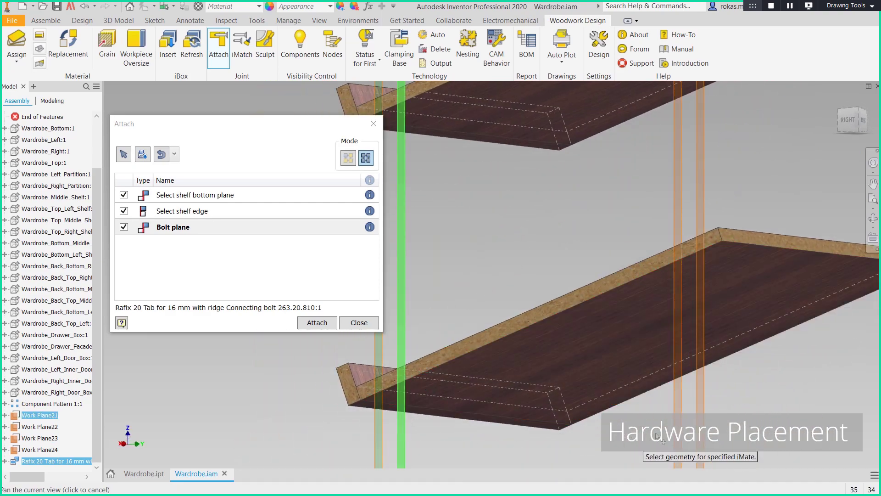
pyautogui.click(678, 407)
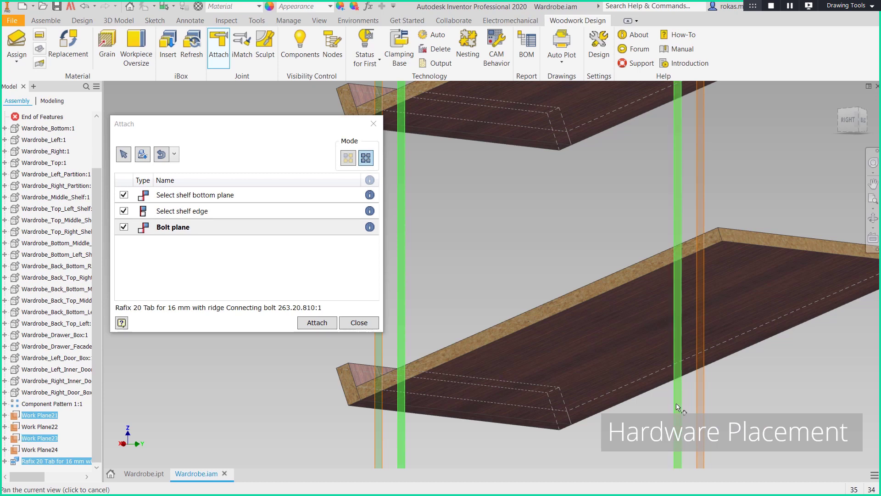
pyautogui.click(316, 322)
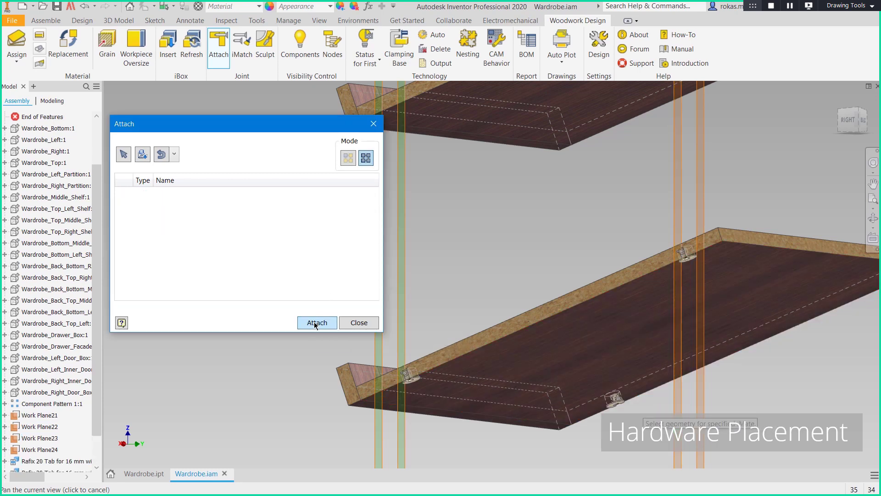
pyautogui.click(346, 326)
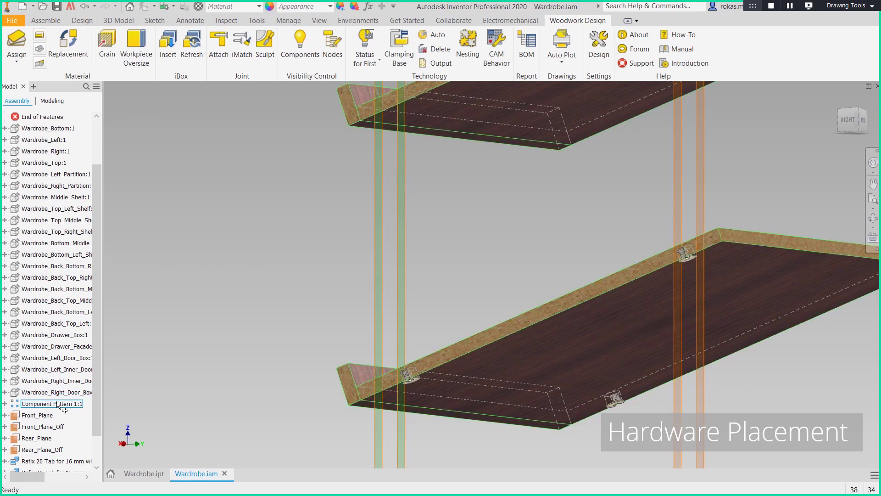
# Step: Add the four Rafix fittings on the lowest shoe shelf to the existing shelf component pattern
pyautogui.doubleClick(36, 404)
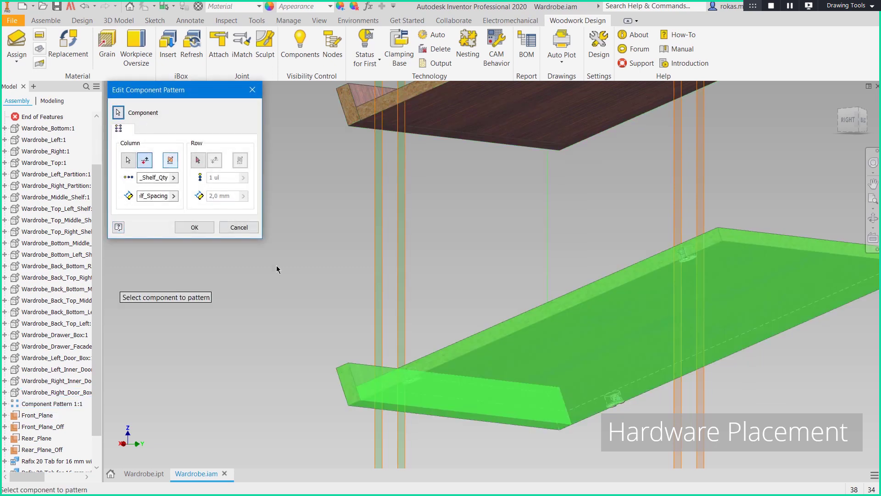
pyautogui.click(418, 382)
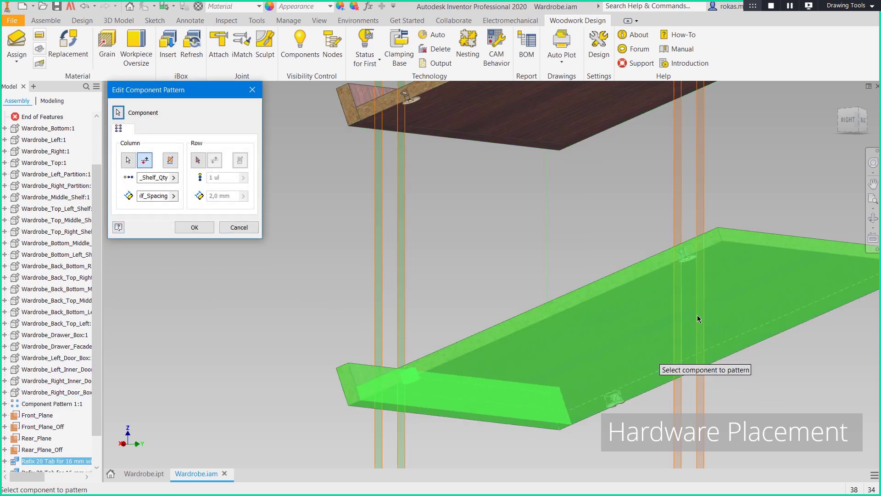
pyautogui.click(685, 254)
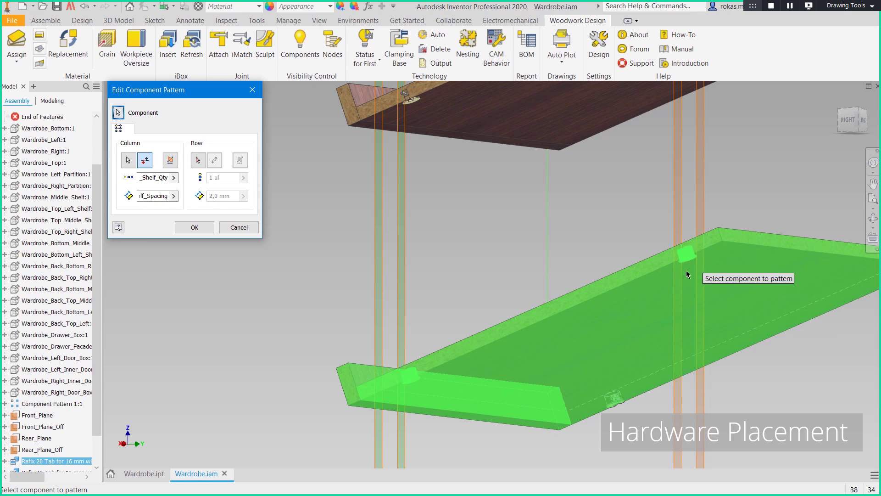
pyautogui.click(619, 406)
pyautogui.moveTo(760, 353); pyautogui.dragTo(675, 349, button='middle')
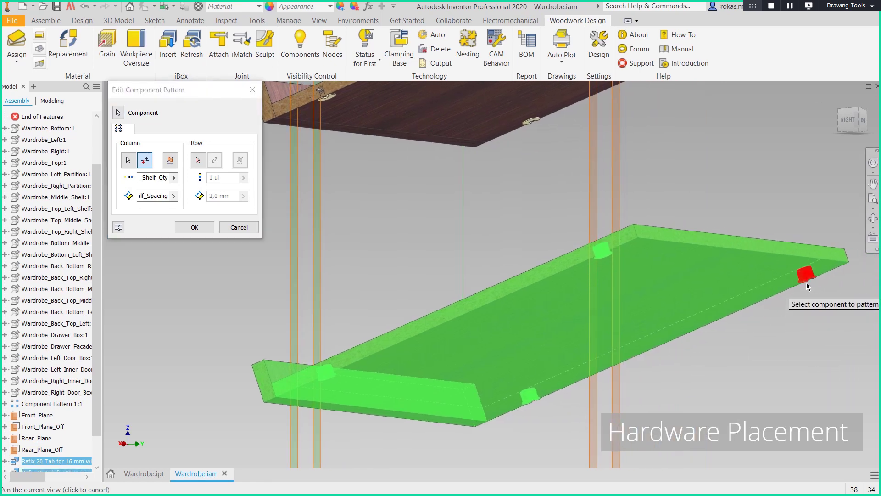
pyautogui.click(808, 287)
pyautogui.click(194, 228)
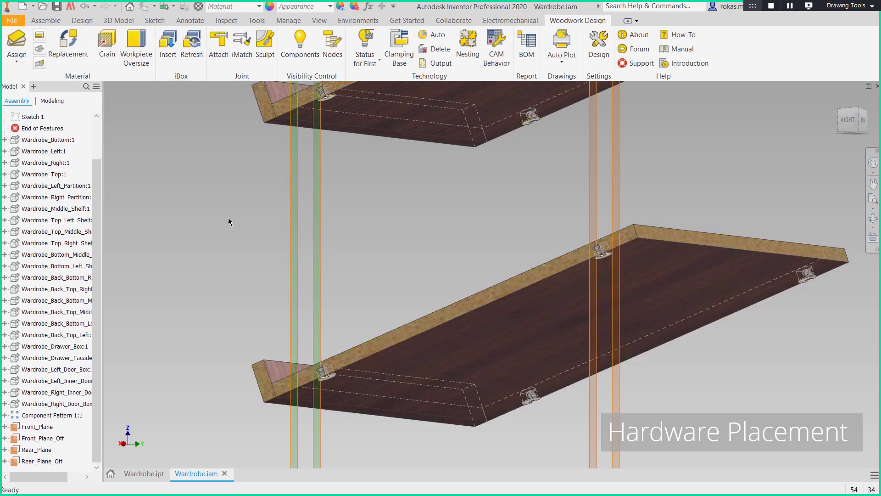
# Step: Check the fittings on the patterned shelves, restore the home view and undo the isolation to show the whole wardrobe
pyautogui.scroll(-5, 474, 200)
pyautogui.moveTo(476, 167); pyautogui.dragTo(454, 385, button='middle')
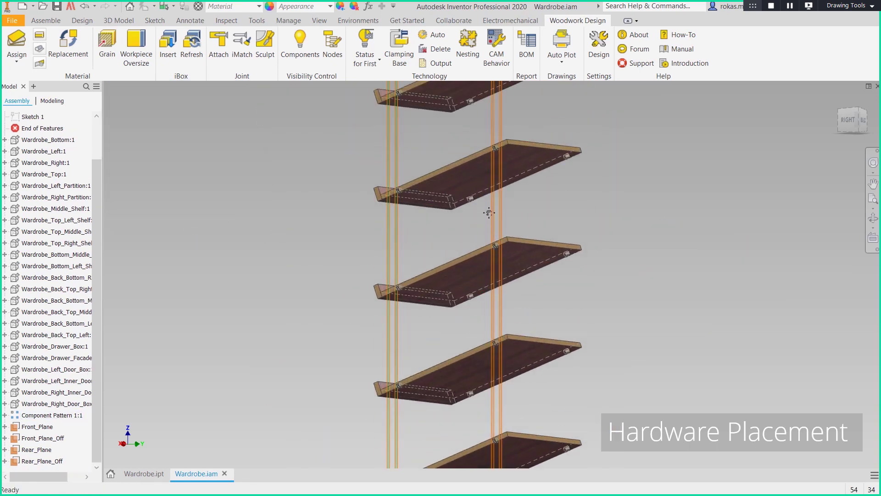
pyautogui.moveTo(489, 211); pyautogui.dragTo(483, 299, button='middle')
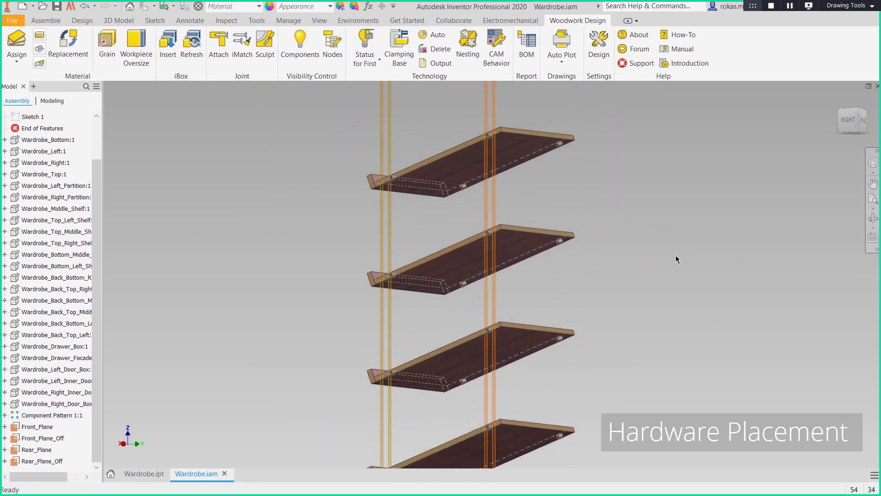
pyautogui.press('F6')
pyautogui.rightClick(671, 254)
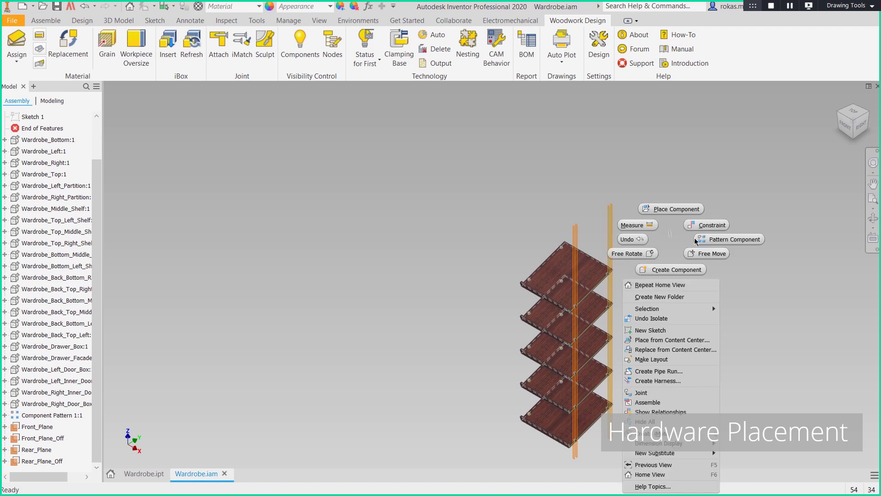
pyautogui.click(655, 320)
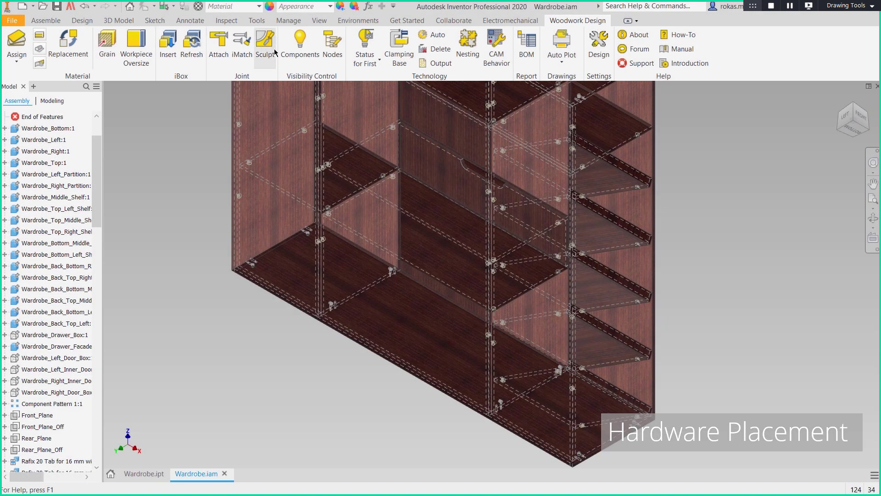
# Step: Turn off Woodwork for Inventor Components Enabled in the components display control, keeping Standard Components Visibility on
pyautogui.click(300, 46)
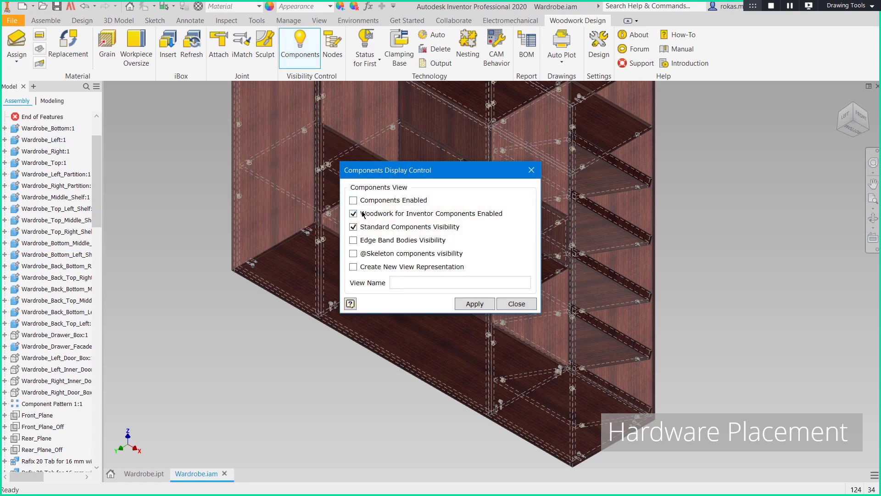
pyautogui.click(477, 307)
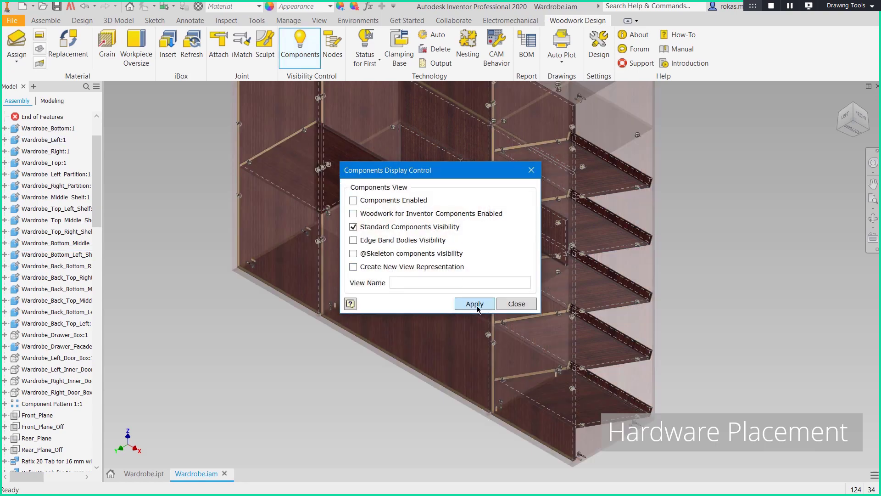
pyautogui.click(517, 304)
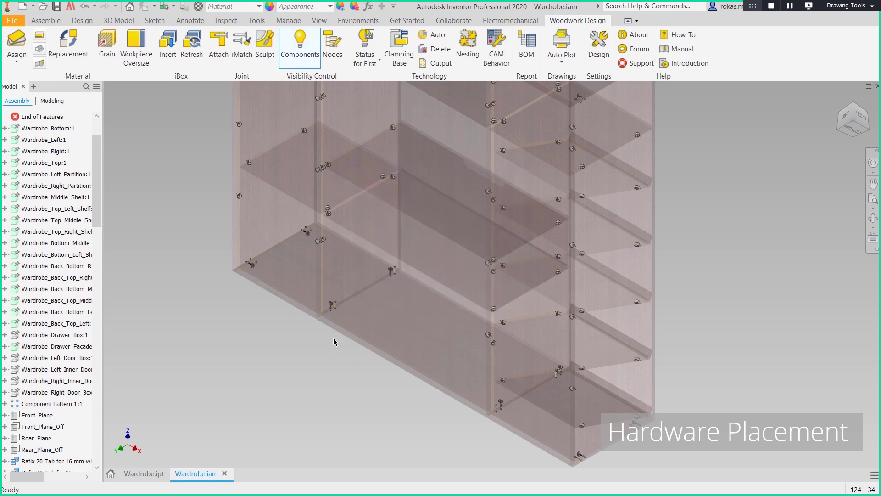
# Step: Change the Side key of the selected Minifix fitting on the bottom panel at the wardrobe's left side to Right
pyautogui.scroll(5, 289, 245)
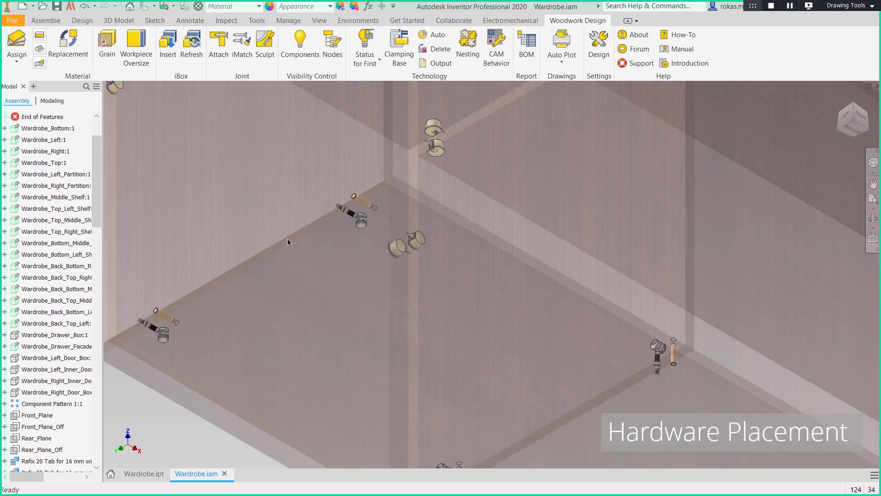
pyautogui.rightClick(362, 226)
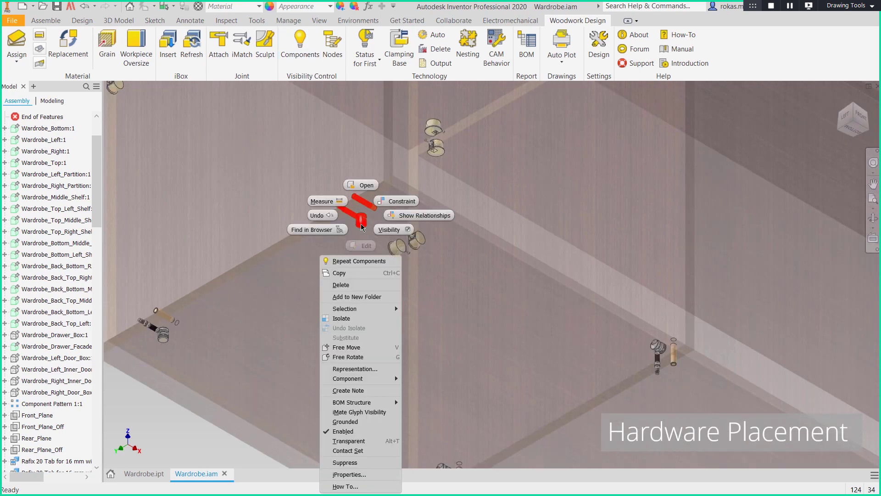
pyautogui.click(332, 228)
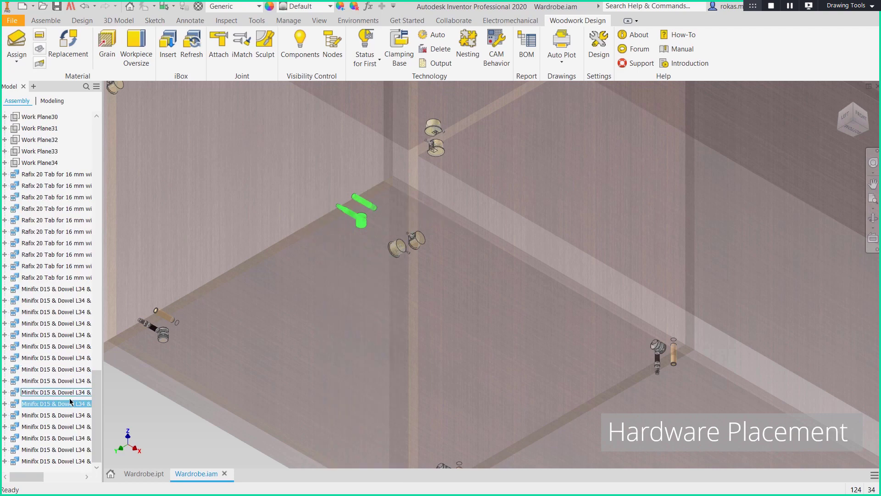
pyautogui.click(6, 404)
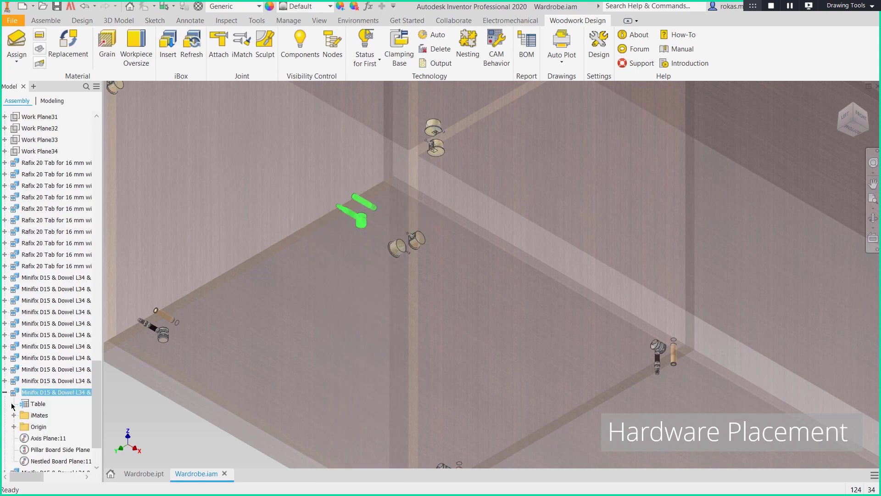
pyautogui.click(37, 403)
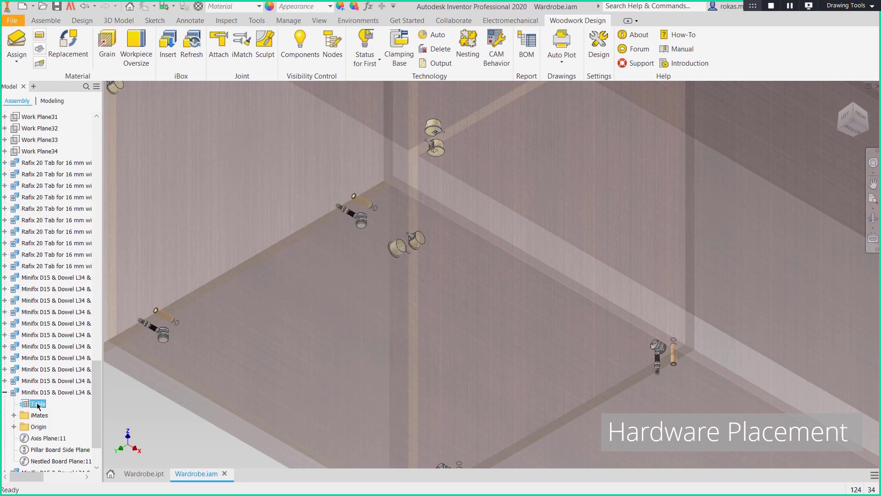
pyautogui.rightClick(37, 406)
pyautogui.click(68, 418)
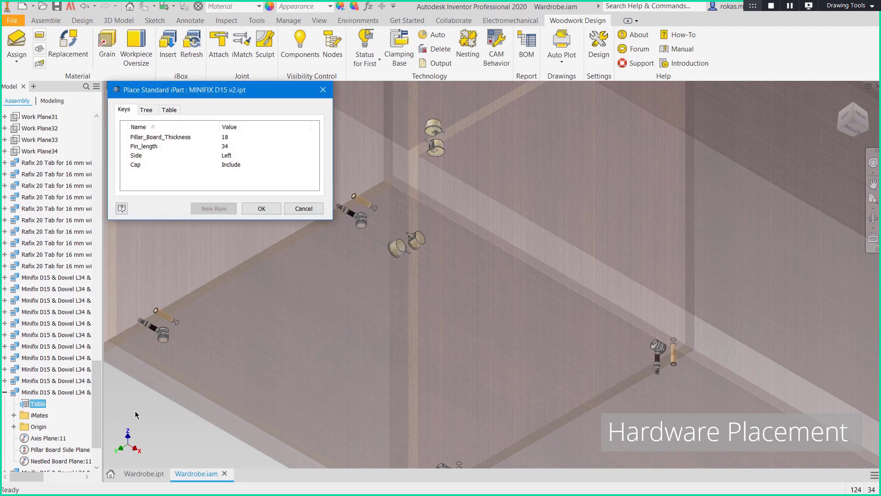
pyautogui.click(229, 156)
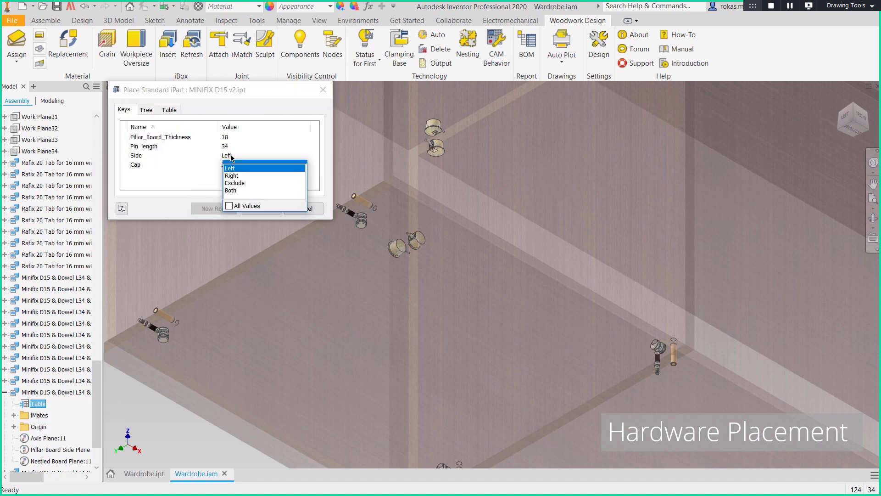
pyautogui.click(240, 177)
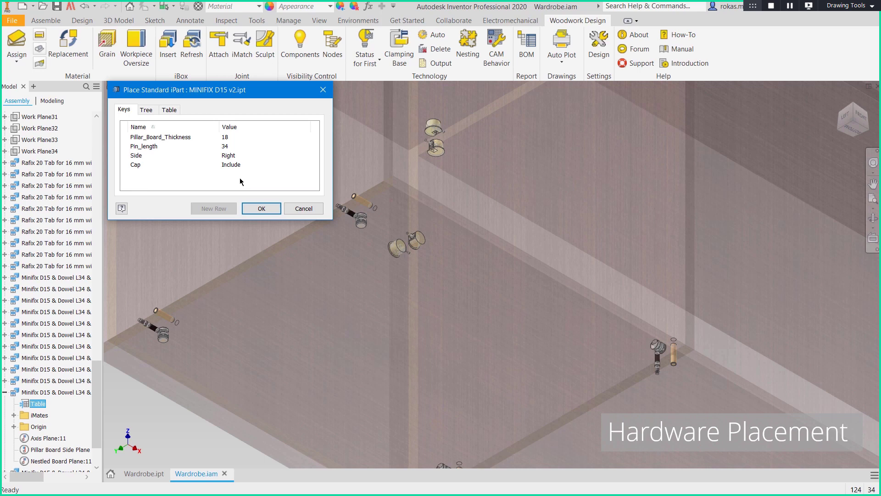
pyautogui.click(261, 208)
# Step: Use iMatch with the edited Minifix fitting as template to match the partition and front right-side fittings on the wardrobe's bottom panel
pyautogui.click(242, 44)
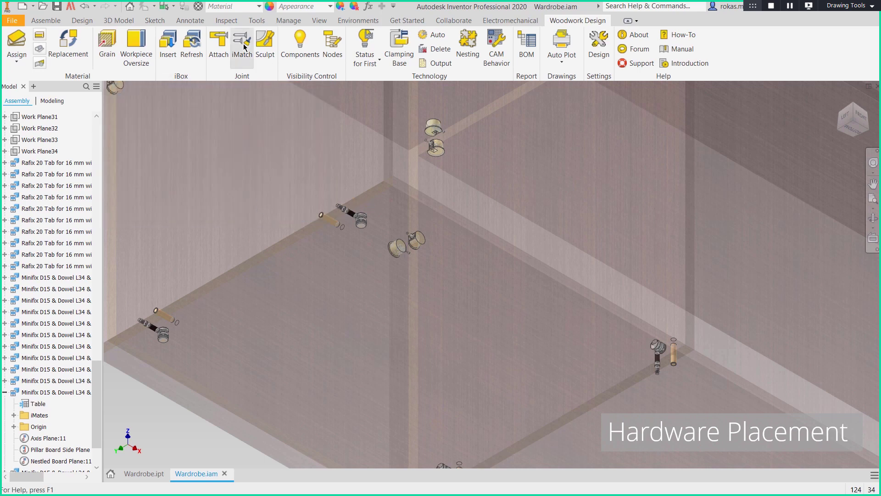
pyautogui.click(358, 221)
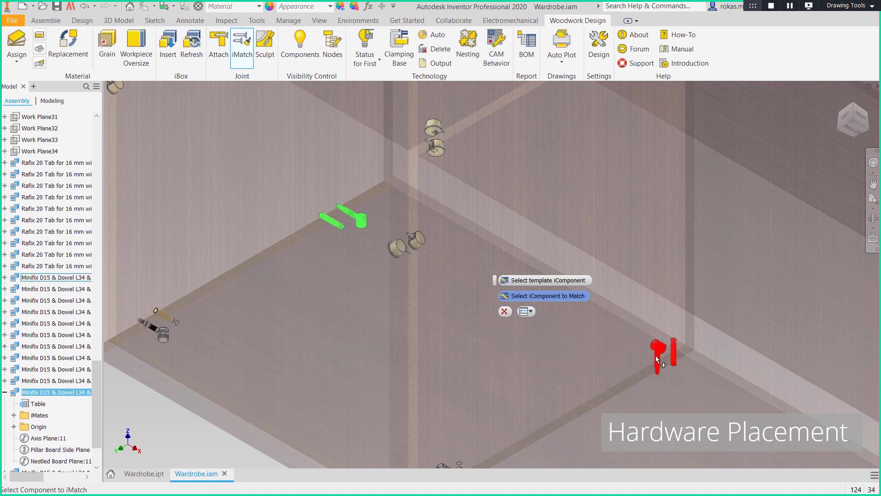
pyautogui.click(656, 356)
pyautogui.moveTo(630, 362); pyautogui.dragTo(592, 255, button='middle')
pyautogui.scroll(-3, 387, 189)
pyautogui.moveTo(628, 354); pyautogui.dragTo(449, 181, button='middle')
pyautogui.moveTo(656, 275); pyautogui.dragTo(554, 207, button='middle')
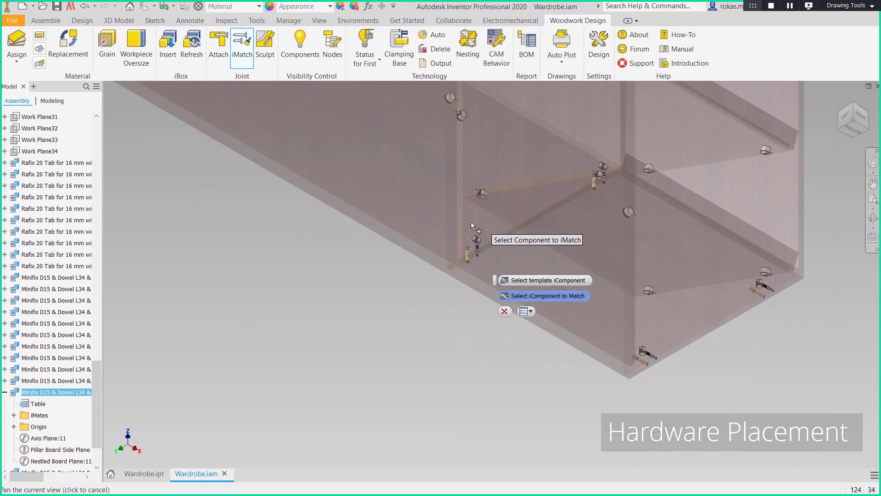
pyautogui.click(479, 243)
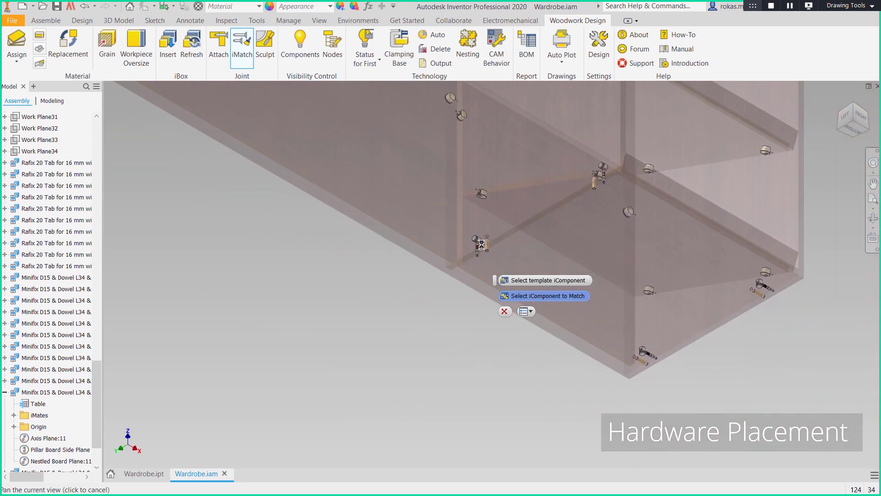
pyautogui.click(653, 354)
pyautogui.scroll(-3, 692, 223)
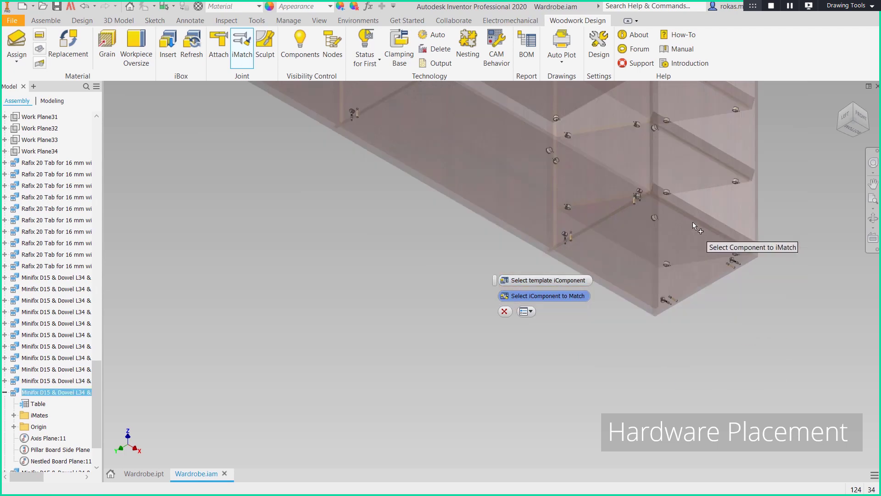
# Step: Match the front Minifix fitting joining the top panel to the right side panel to the template and end iMatch
pyautogui.moveTo(707, 137); pyautogui.dragTo(679, 473, button='middle')
pyautogui.moveTo(667, 207); pyautogui.dragTo(672, 393, button='middle')
pyautogui.moveTo(685, 248); pyautogui.dragTo(686, 296, button='middle')
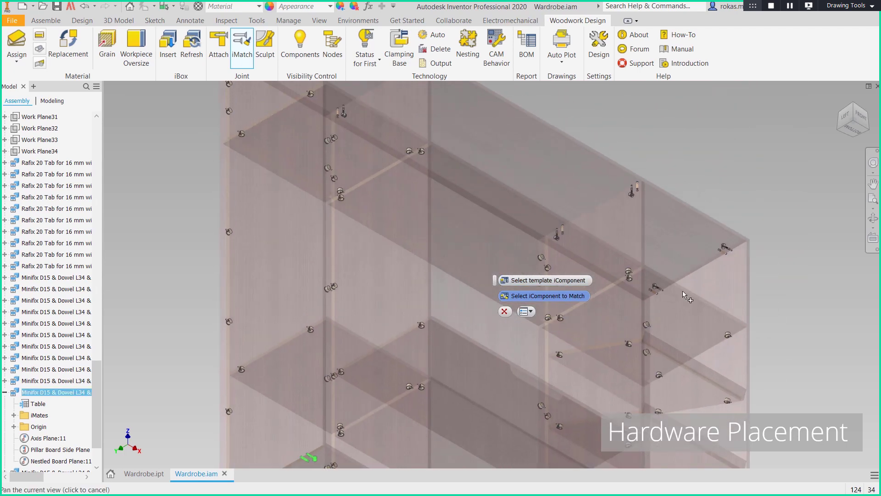
pyautogui.scroll(3, 689, 262)
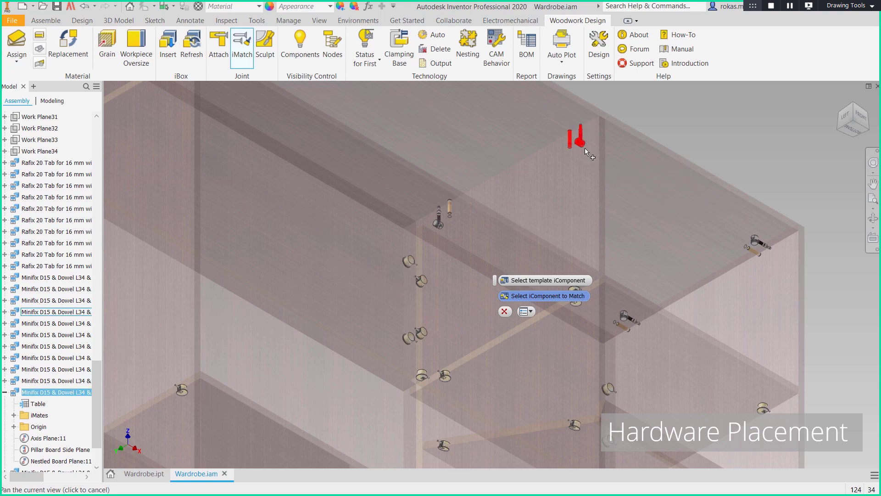
pyautogui.click(624, 316)
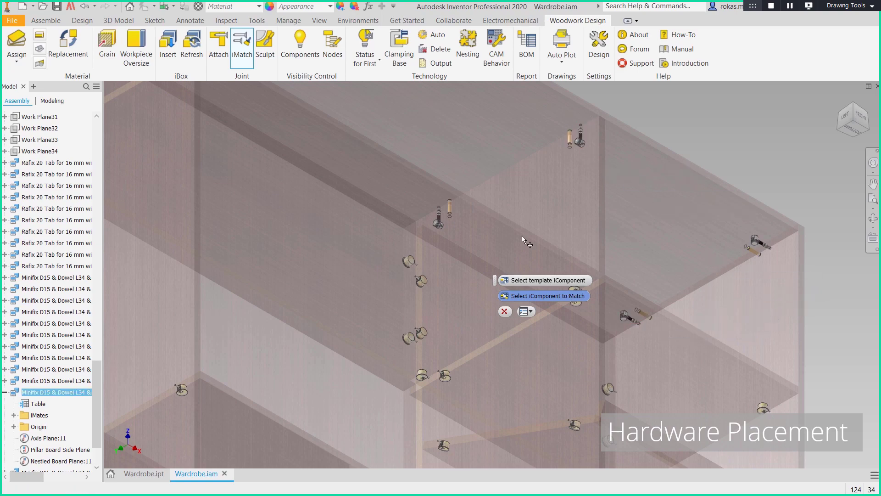
pyautogui.moveTo(386, 143); pyautogui.dragTo(661, 342, button='middle')
pyautogui.moveTo(479, 225); pyautogui.dragTo(668, 348, button='middle')
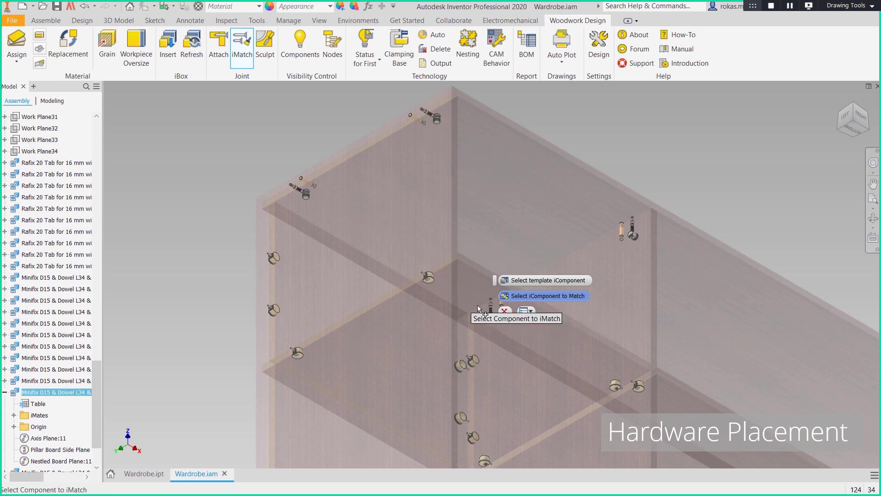
pyautogui.click(504, 312)
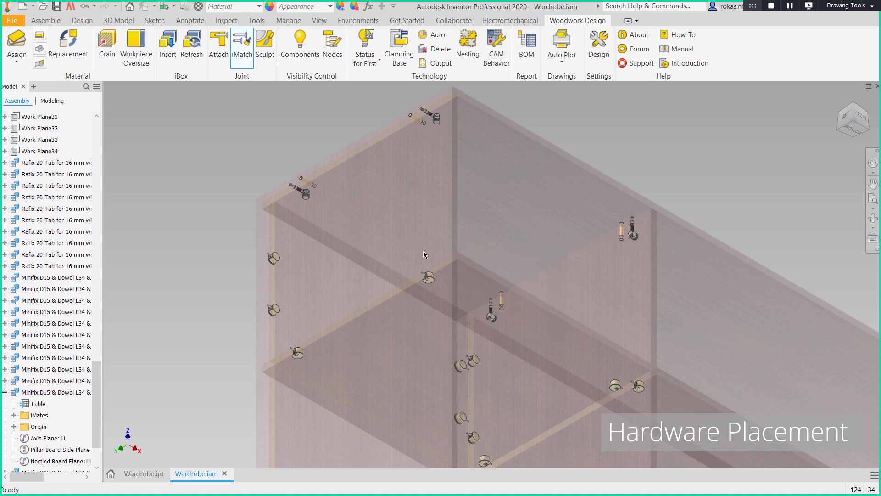
# Step: Turn on Components Enabled and Woodwork for Inventor Components Enabled in the components display control, and restore the home view
pyautogui.click(299, 46)
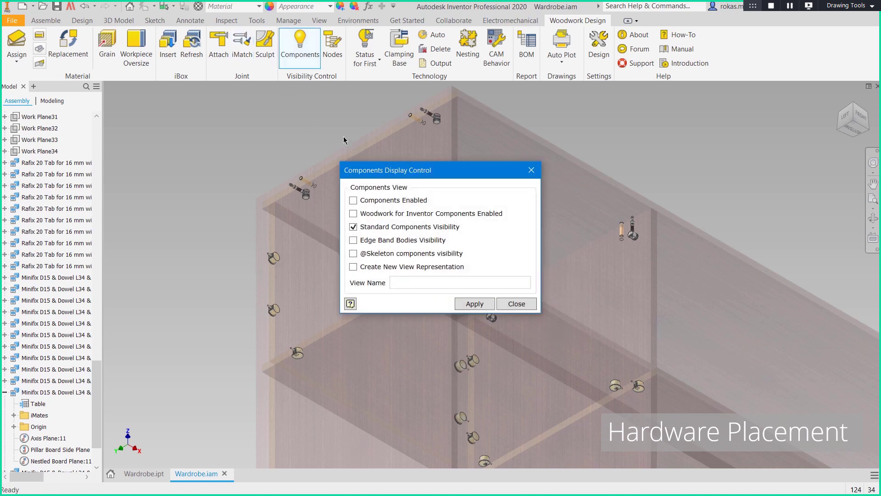
pyautogui.click(469, 305)
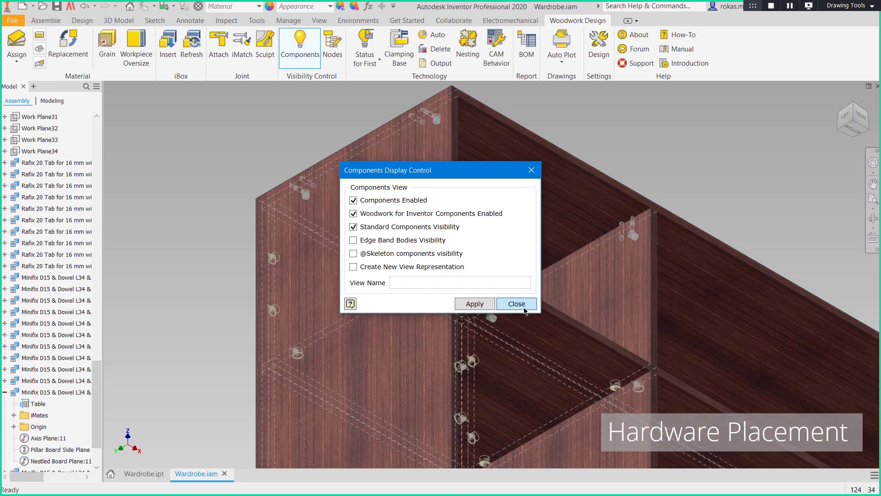
pyautogui.click(516, 303)
pyautogui.click(5, 391)
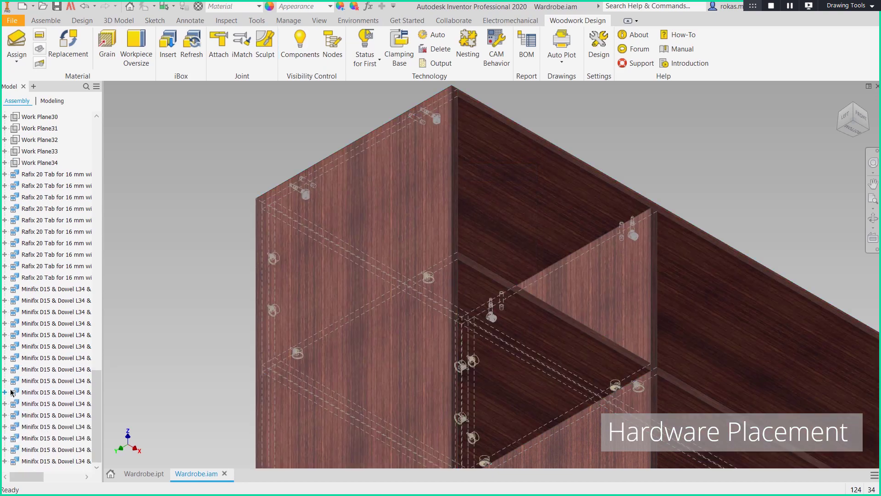
pyautogui.scroll(15, 62, 363)
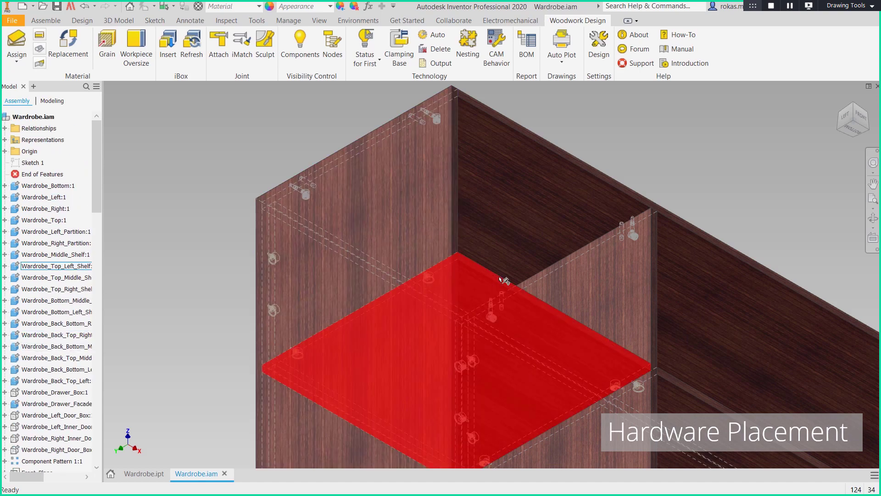
pyautogui.press('F6')
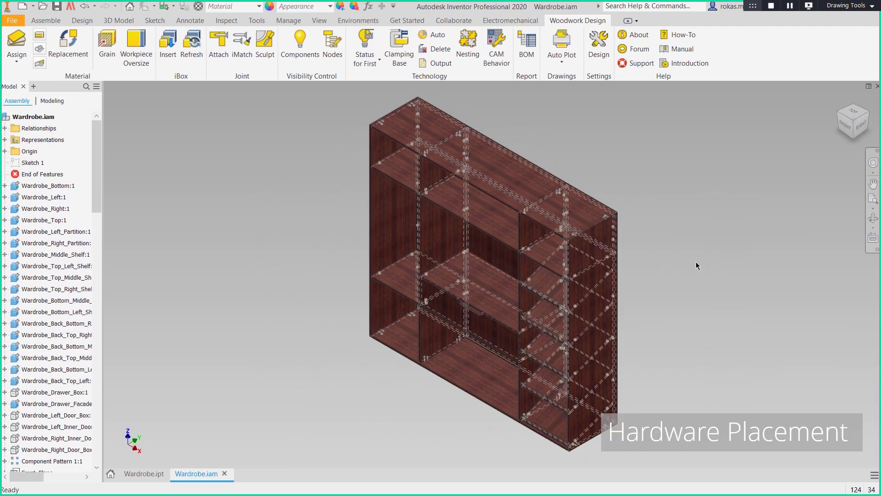
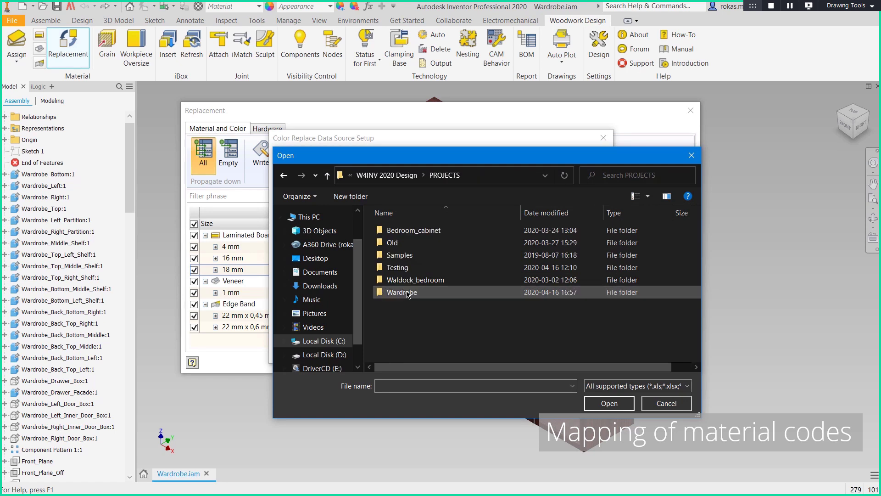
# Step: Load Materials.xls from the Samples, Replacement Data, Materials folder as the color replacement data source
pyautogui.doubleClick(415, 255)
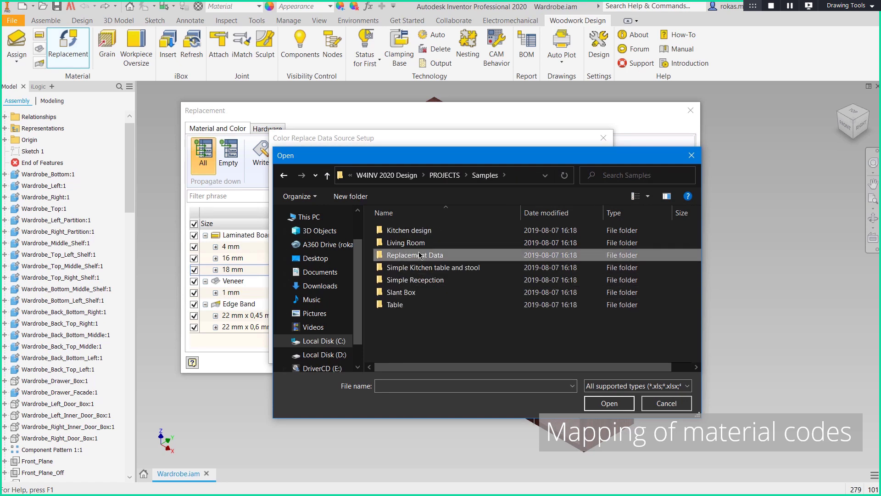
pyautogui.doubleClick(417, 255)
pyautogui.doubleClick(420, 243)
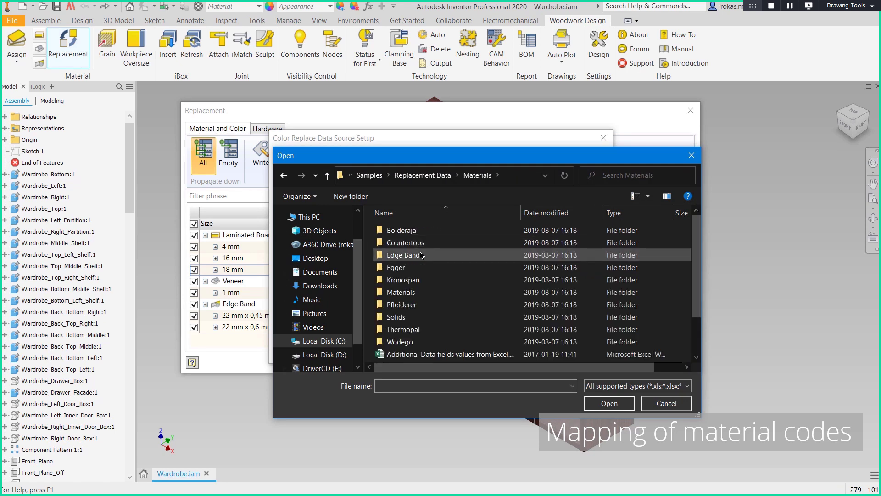
pyautogui.scroll(-2, 421, 255)
pyautogui.click(406, 330)
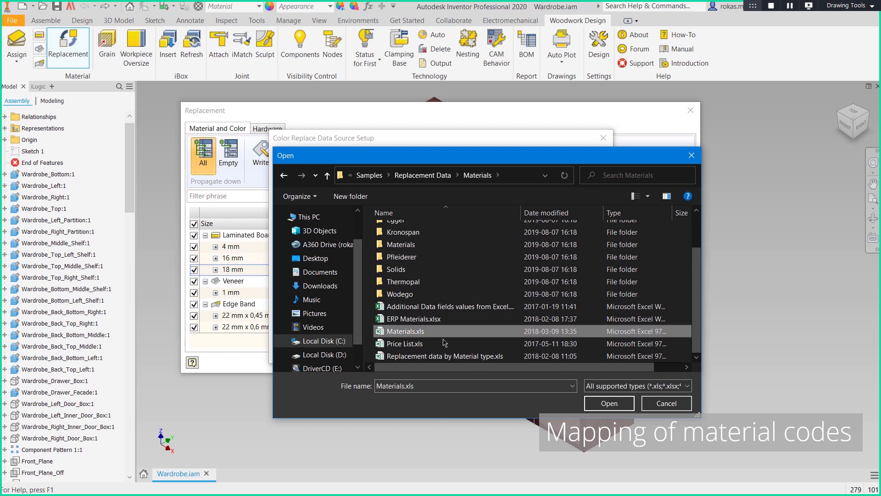
pyautogui.click(601, 403)
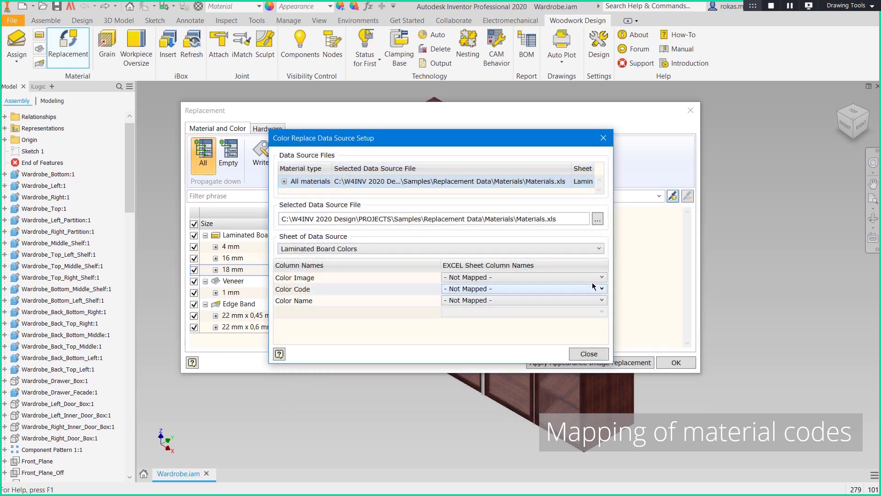
# Step: Map Color Image to PictureName, Color Code to Code and Color Name to Name (EN), and close the data source setup
pyautogui.click(602, 277)
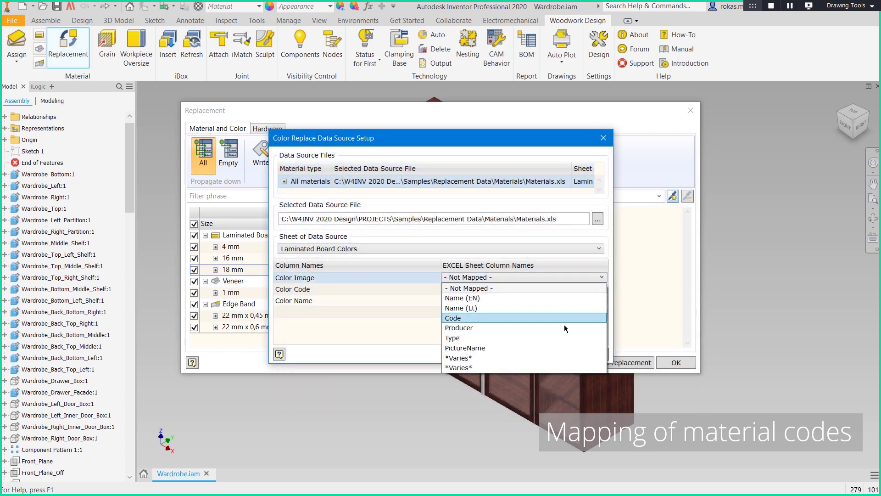
pyautogui.click(555, 346)
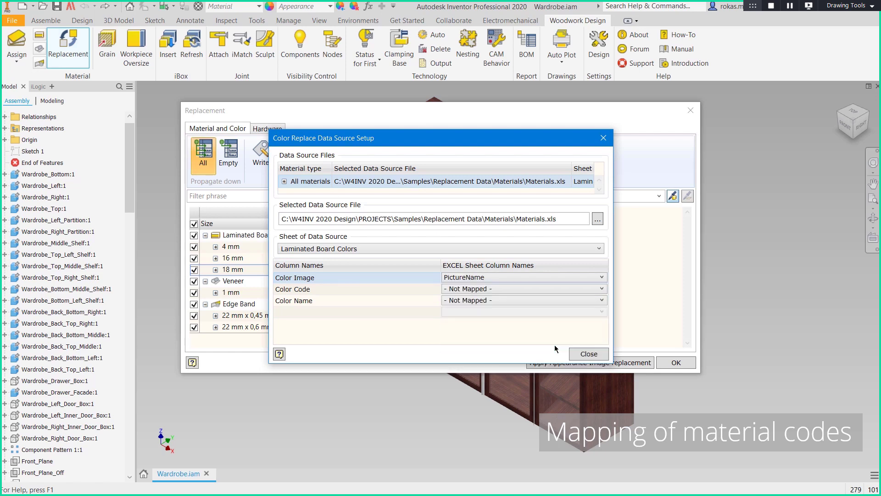
pyautogui.click(571, 288)
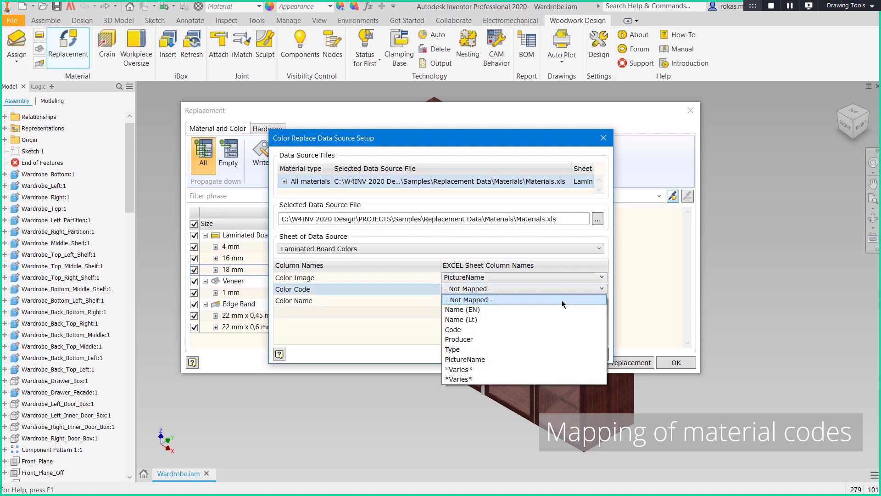
pyautogui.click(549, 329)
pyautogui.click(557, 301)
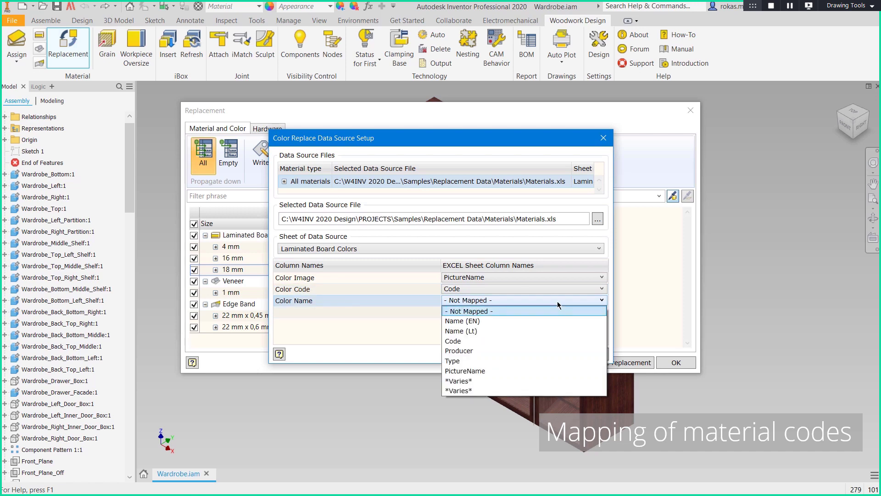
pyautogui.click(551, 320)
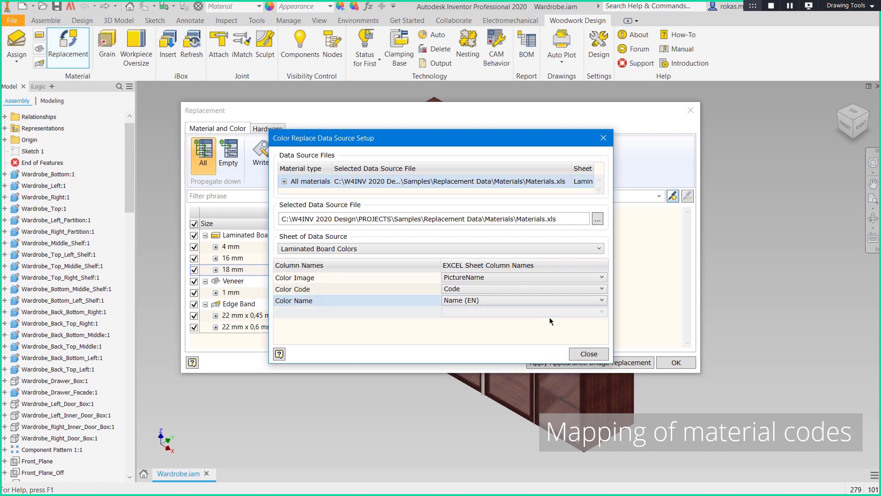
pyautogui.click(589, 354)
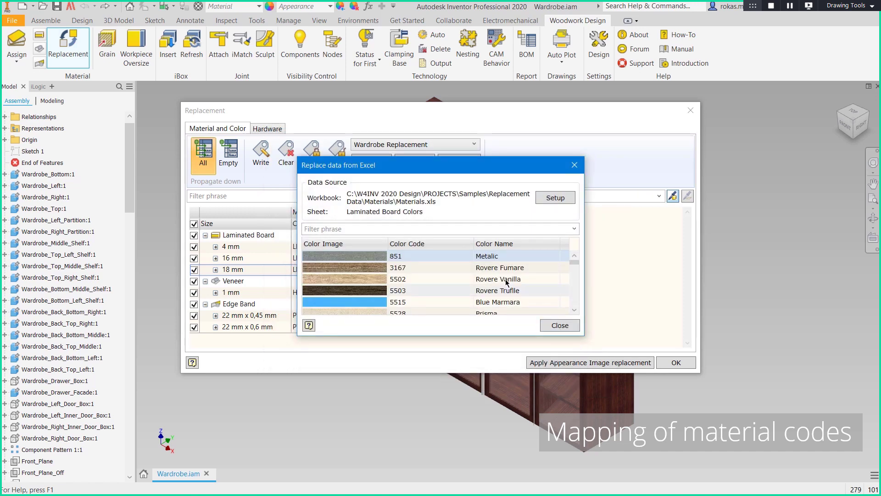
# Step: Filter the Excel color list by "cherry" and assign color 340 Cherry Balaton to the 18 mm laminated board
pyautogui.click(494, 227)
pyautogui.write('cherry')
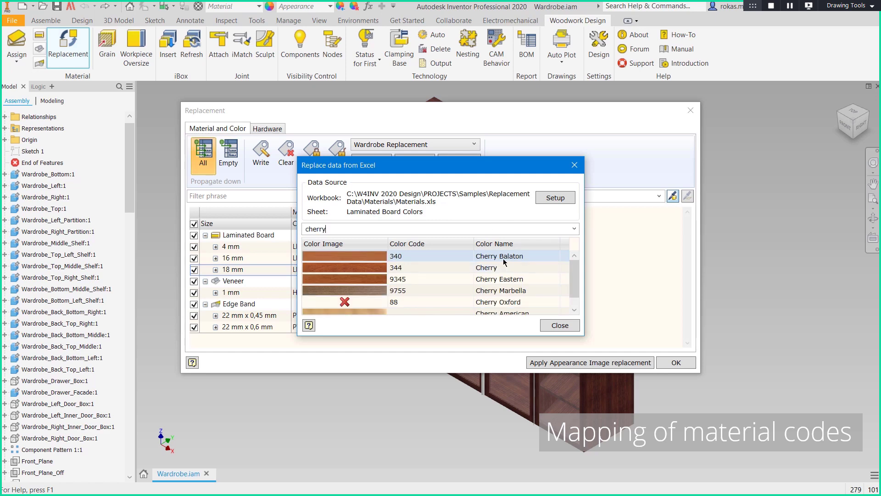
pyautogui.doubleClick(505, 259)
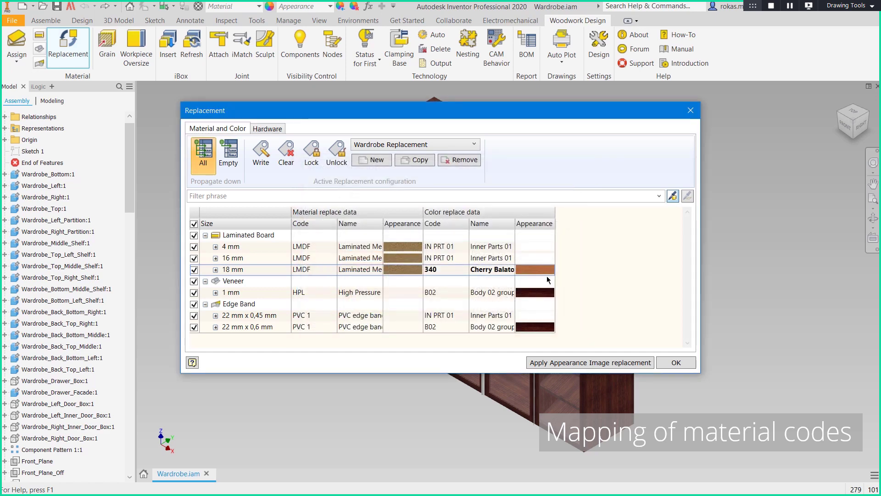
# Step: Find color code 340 in the Excel data and assign Cherry Balaton to the 1 mm veneer
pyautogui.doubleClick(534, 293)
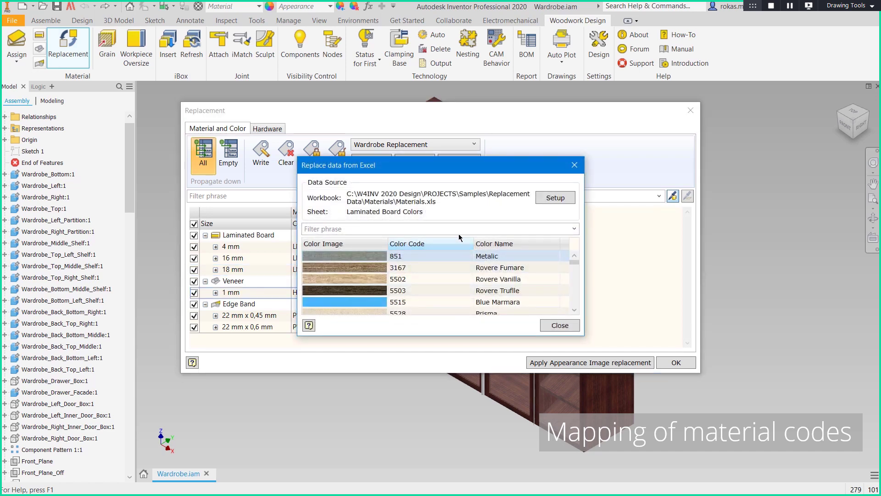
pyautogui.write('340')
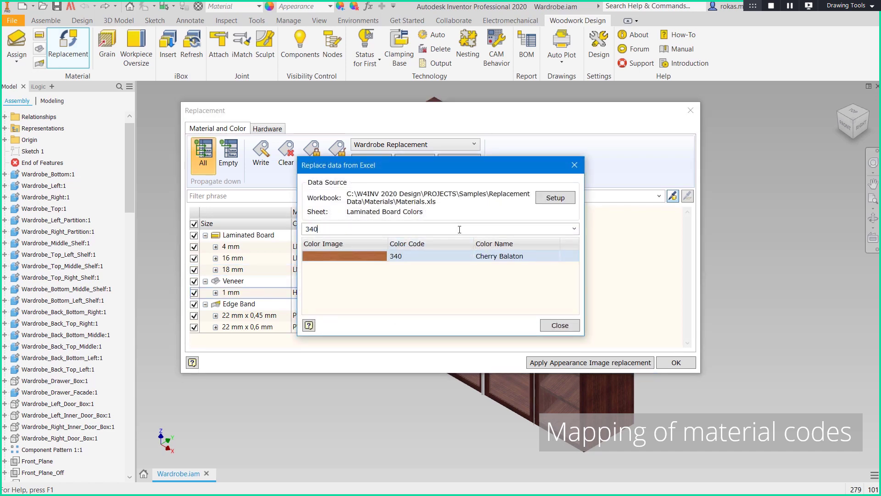
pyautogui.doubleClick(498, 258)
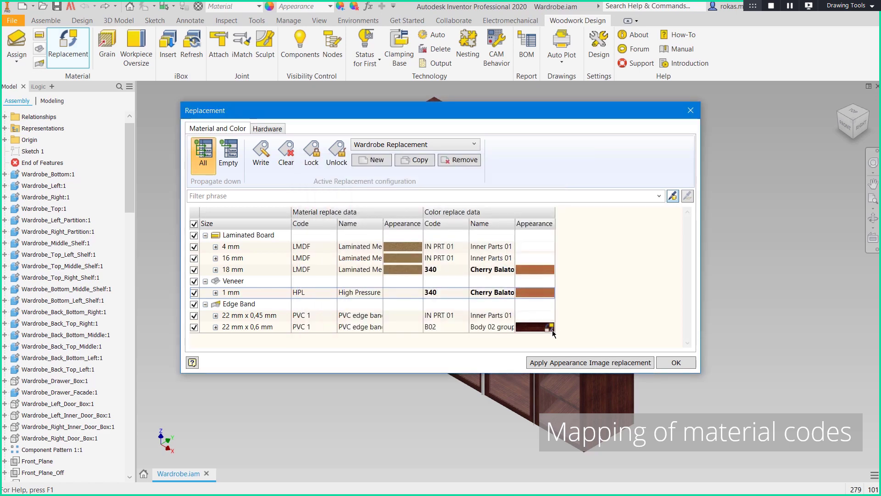
# Step: Assign the Excel color with code 340, Cherry Balaton, to the 22 mm x 0,6 mm edge band
pyautogui.doubleClick(551, 327)
pyautogui.click(467, 228)
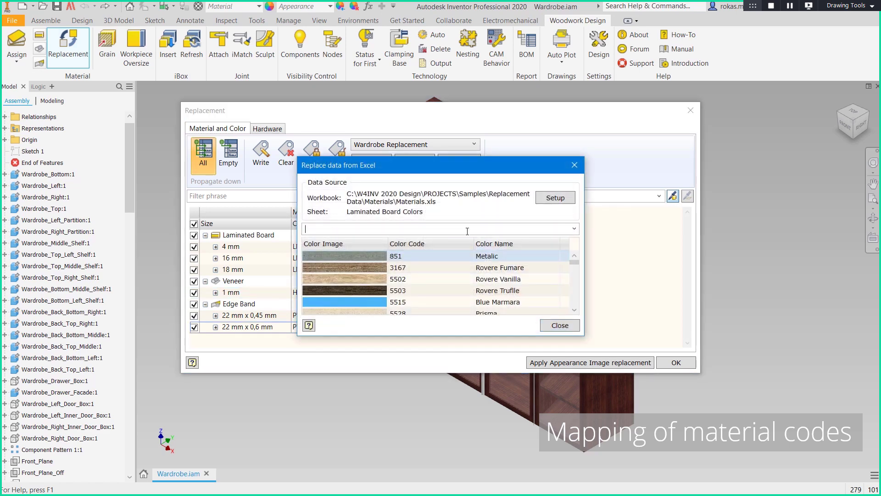
pyautogui.write('340')
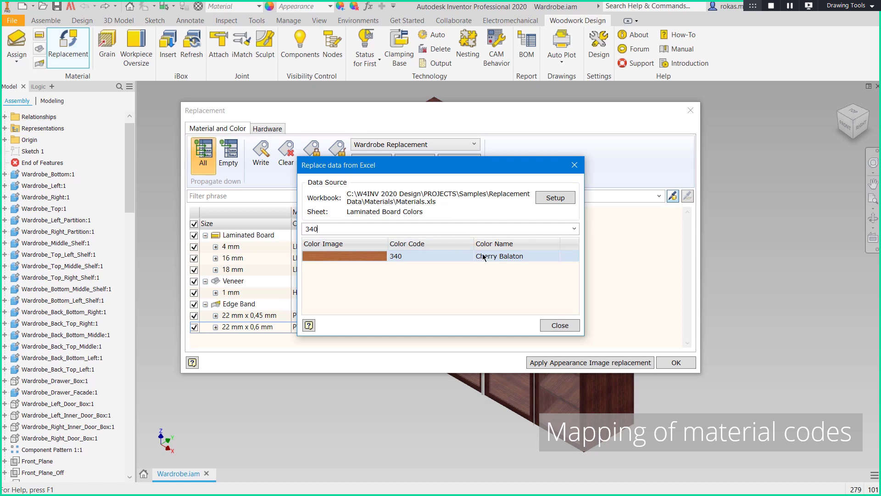
pyautogui.doubleClick(498, 256)
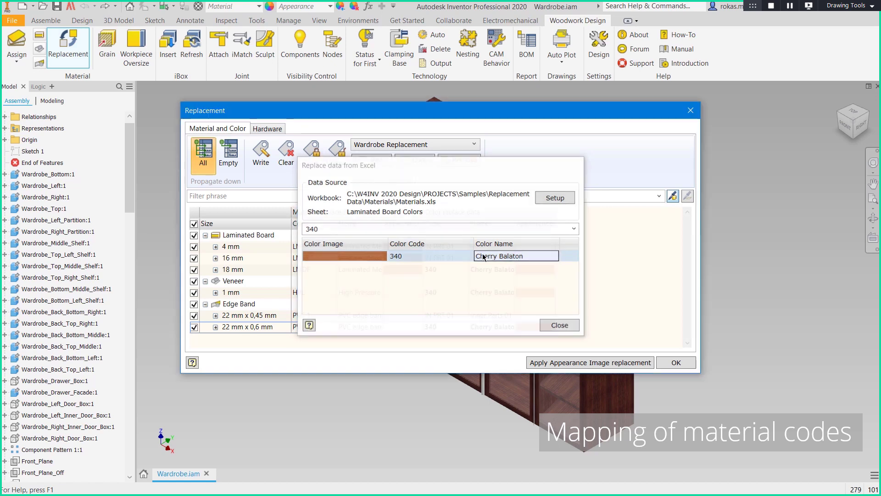
# Step: Apply the appearance image replacement, accept the replacement settings, and examine the new finish on the wardrobe's panels and shelves
pyautogui.click(602, 362)
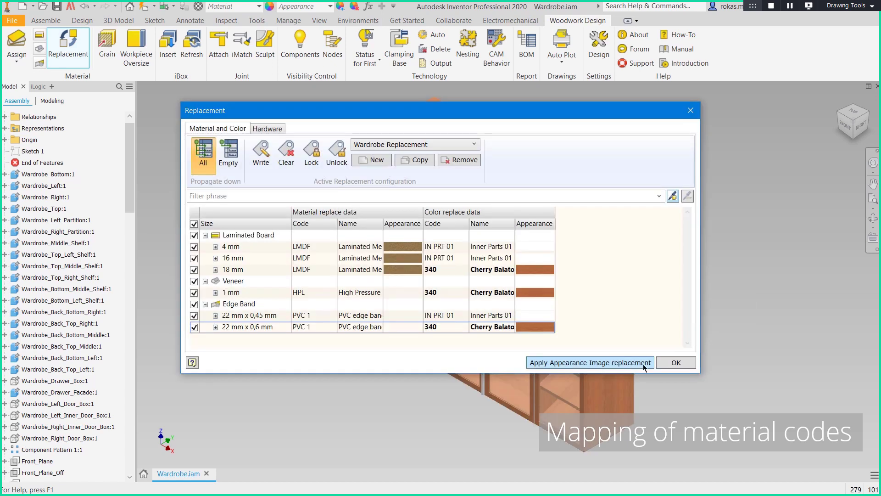
pyautogui.click(684, 362)
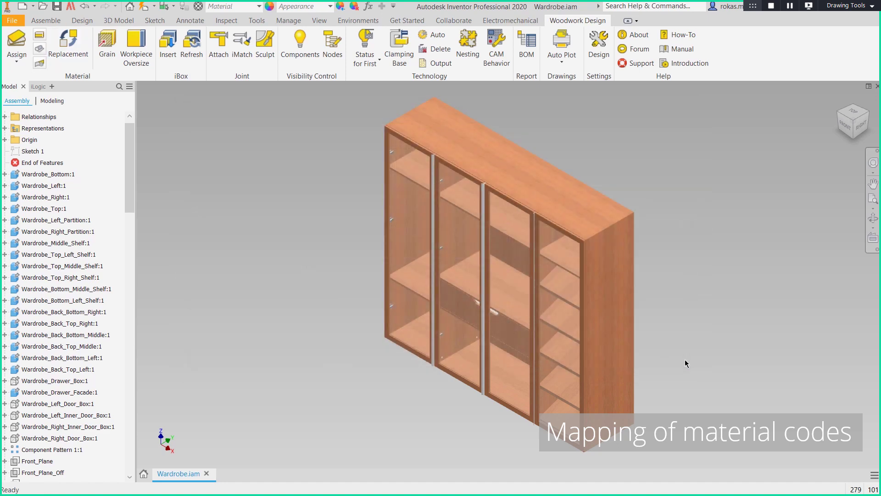
pyautogui.scroll(5, 550, 272)
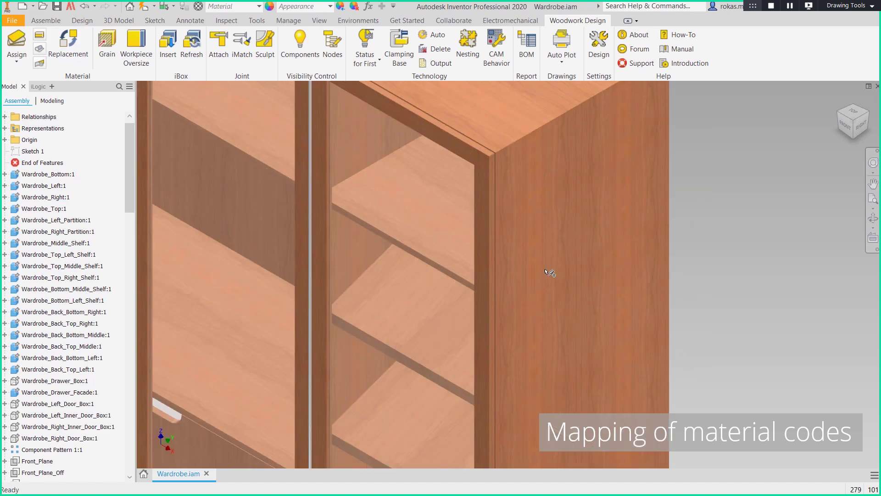
pyautogui.moveTo(511, 231)
pyautogui.mouseDown(button='middle')
pyautogui.moveTo(590, 320)
pyautogui.moveTo(710, 338)
pyautogui.moveTo(572, 299)
pyautogui.moveTo(619, 374)
pyautogui.mouseUp(button='middle')
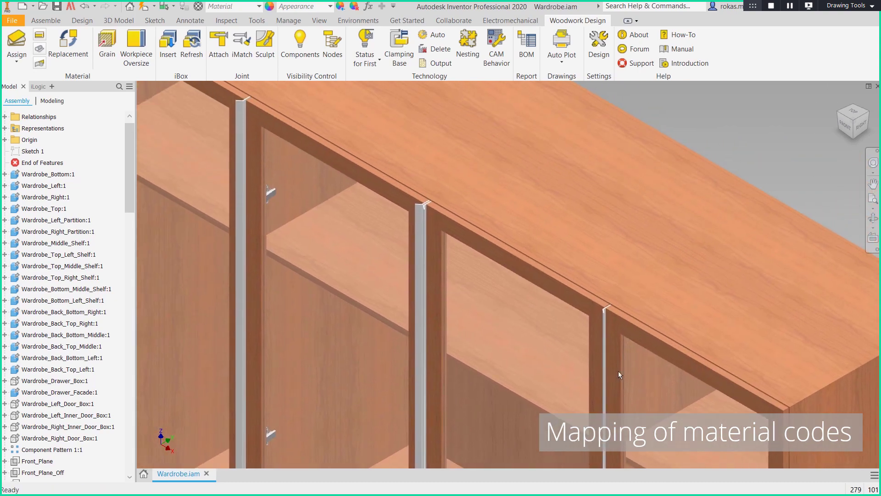
pyautogui.moveTo(486, 319); pyautogui.dragTo(617, 73, button='middle')
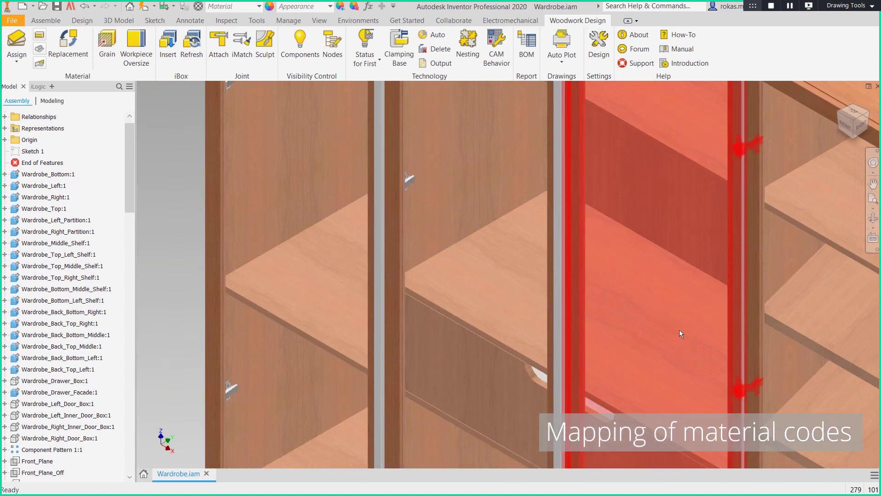
pyautogui.moveTo(679, 330); pyautogui.dragTo(515, 124, button='middle')
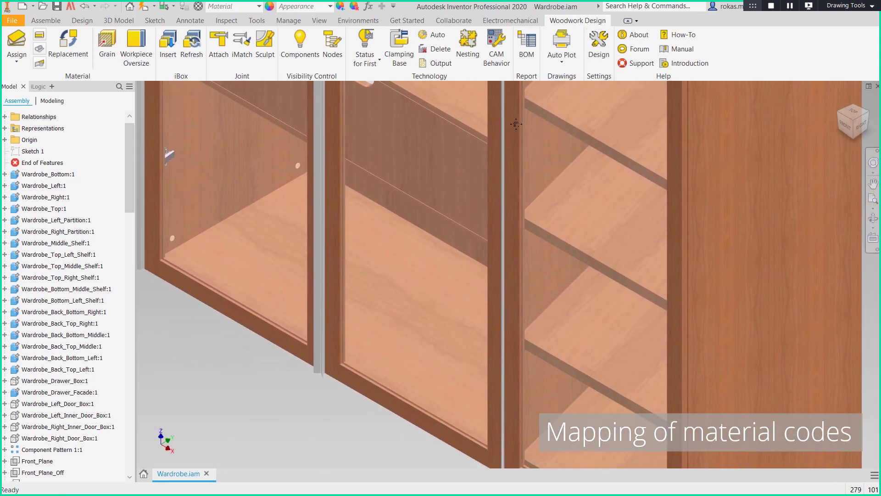
pyautogui.press('Home')
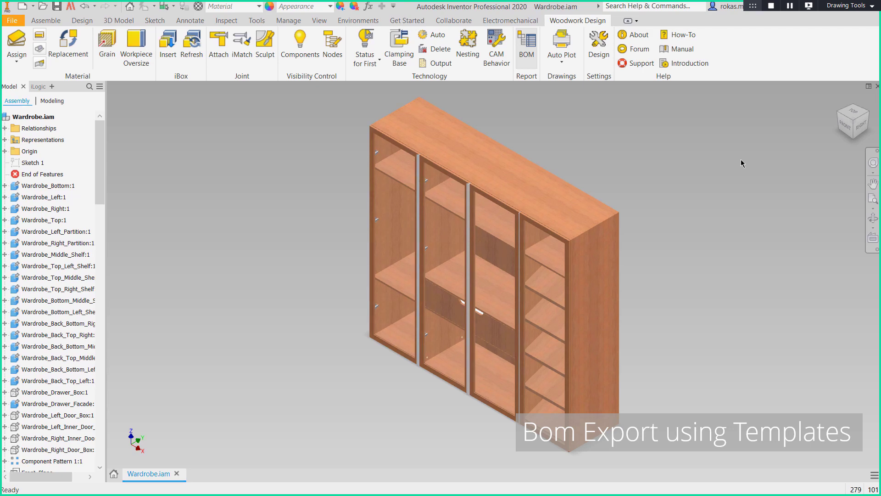
# Step: Open the wardrobe's BOM and set BOM Metric with images (EN).xlsx as its Excel report template
pyautogui.click(527, 45)
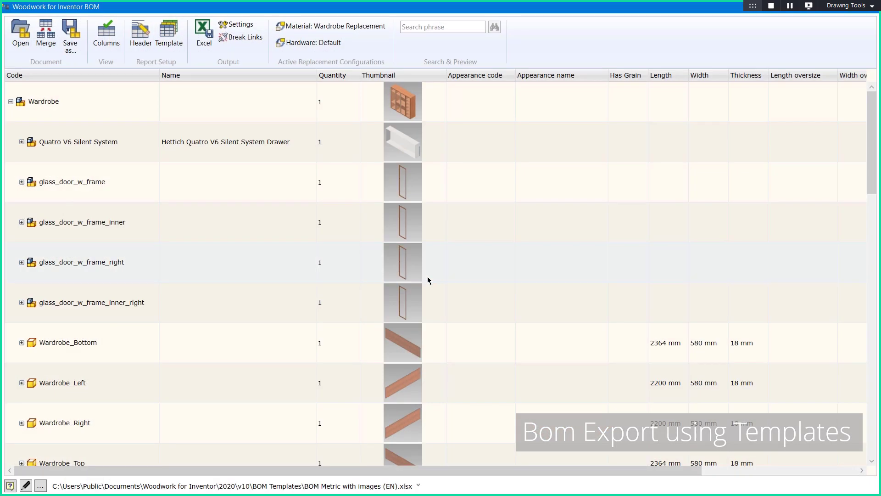
pyautogui.click(179, 41)
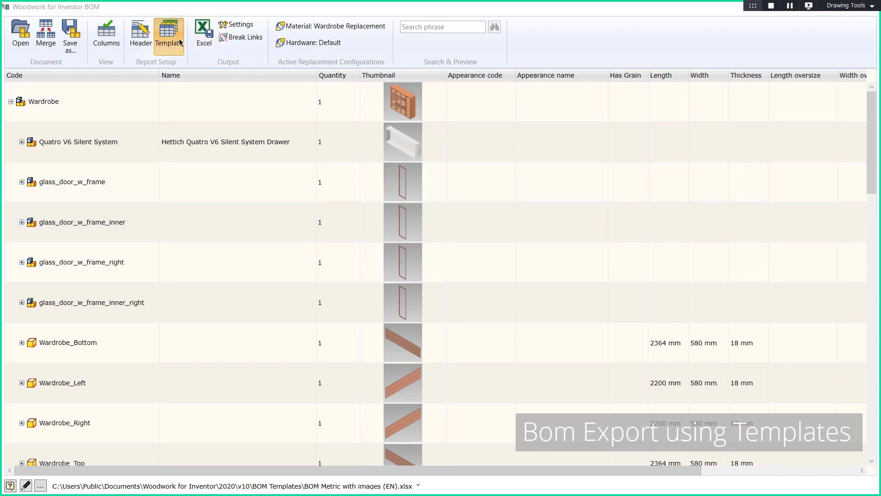
pyautogui.scroll(-2, 468, 256)
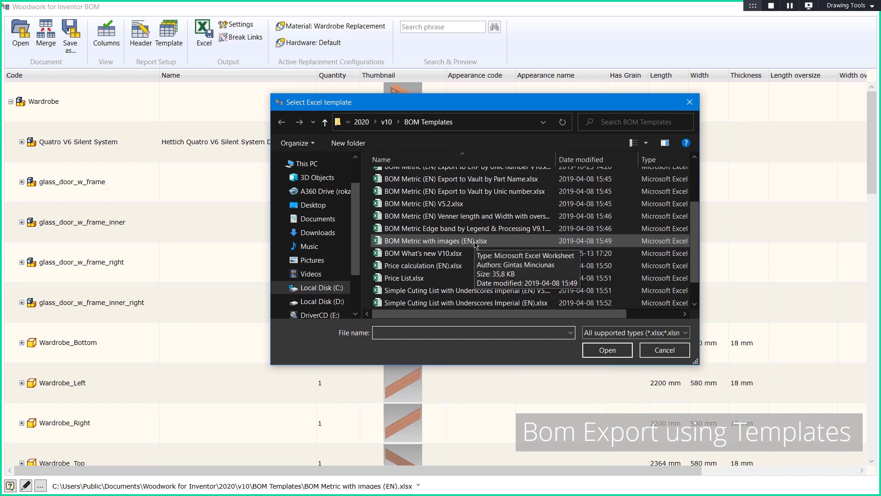
pyautogui.click(475, 242)
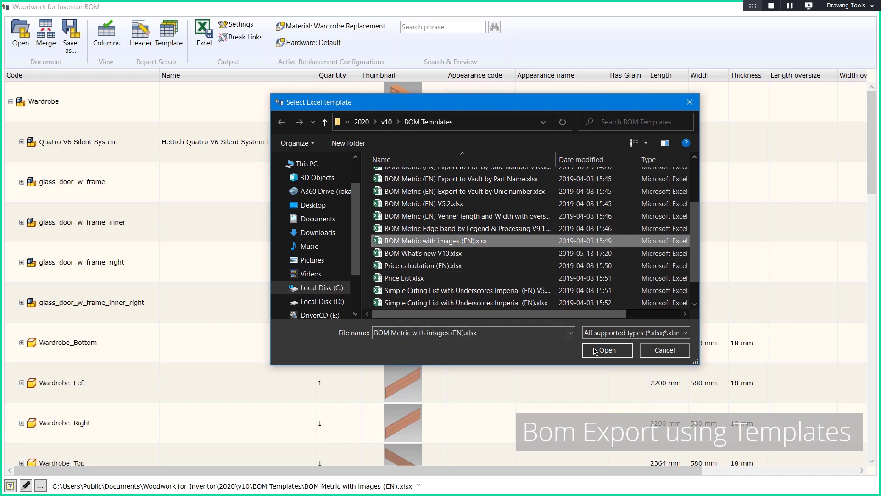
pyautogui.click(608, 350)
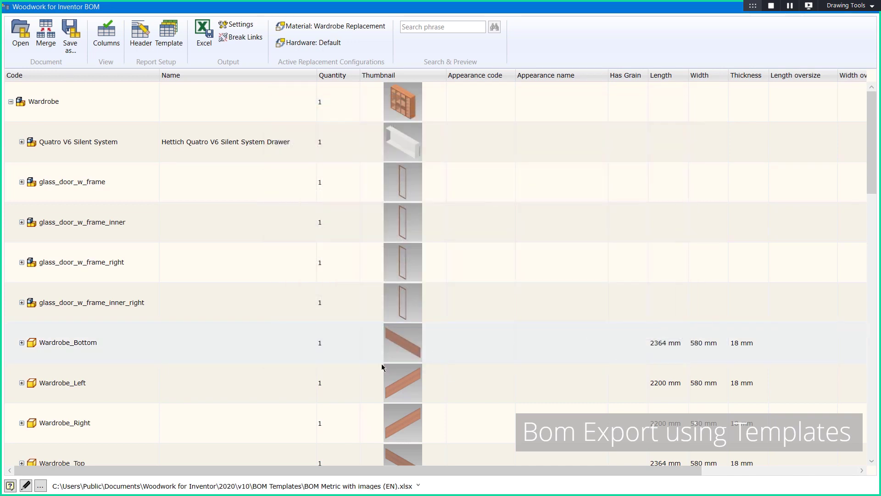
# Step: Open the BOM template in Excel and examine the table definitions on its Complete Parts List sheet
pyautogui.click(29, 490)
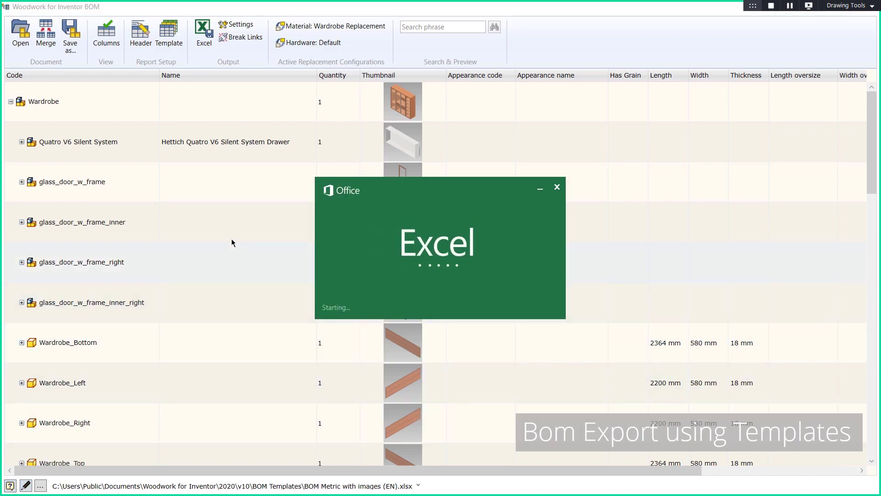
pyautogui.scroll(-3, 737, 252)
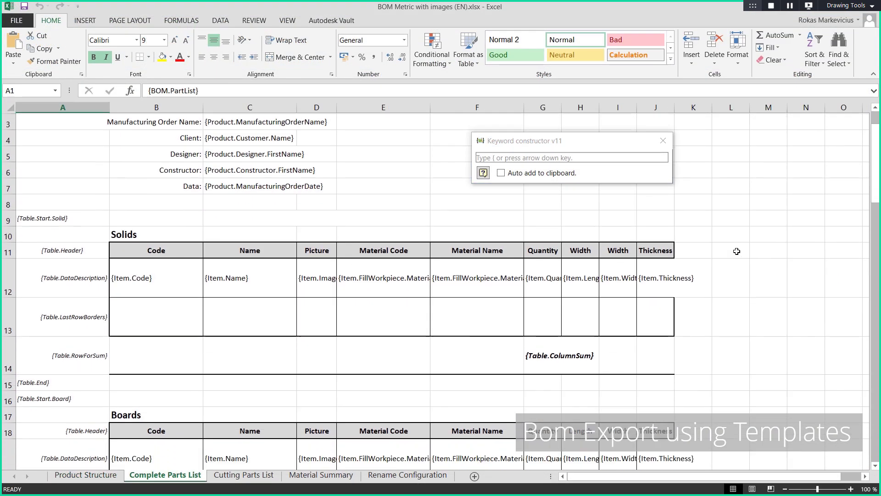
pyautogui.scroll(-4, 737, 251)
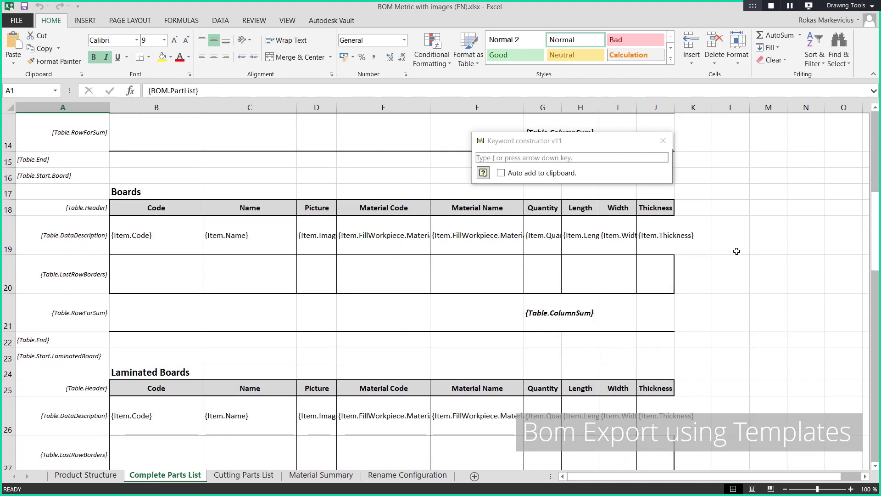
pyautogui.scroll(-4, 736, 251)
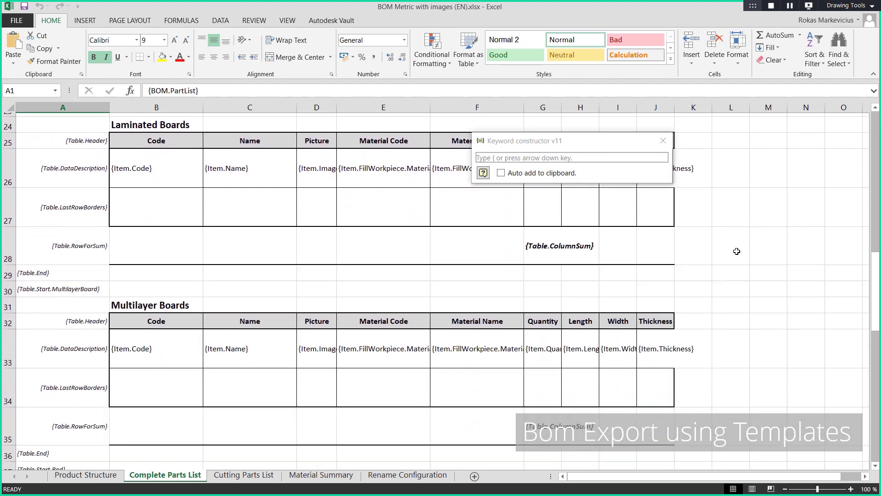
pyautogui.scroll(-4, 737, 251)
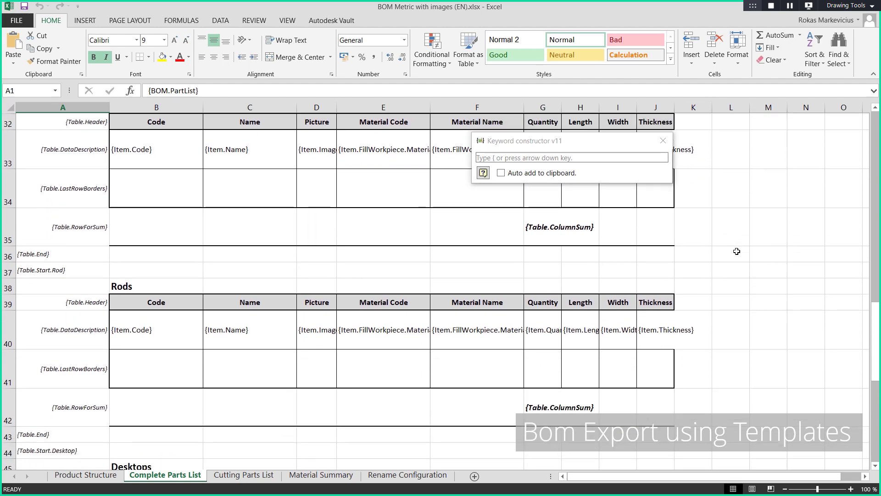
pyautogui.scroll(-5, 737, 251)
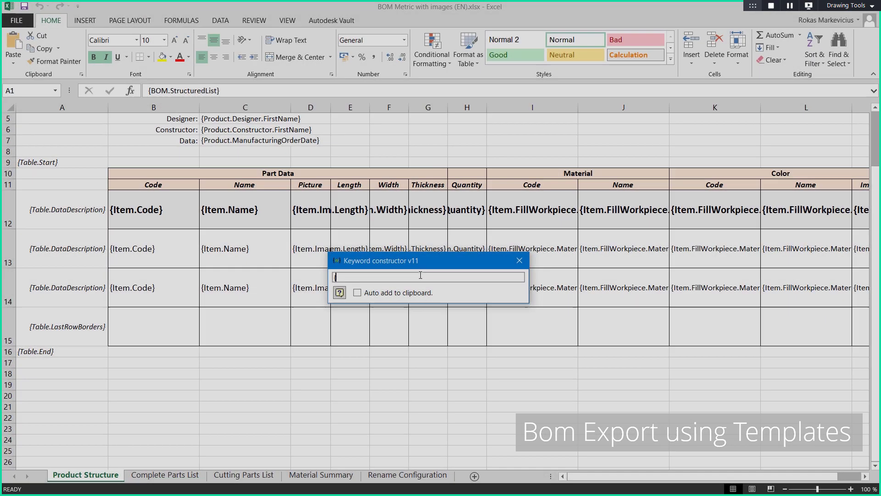
# Step: On the Product Structure sheet, look up the {Item.Code} keyword in the Keyword constructor and close the constructor
pyautogui.write('{Item')
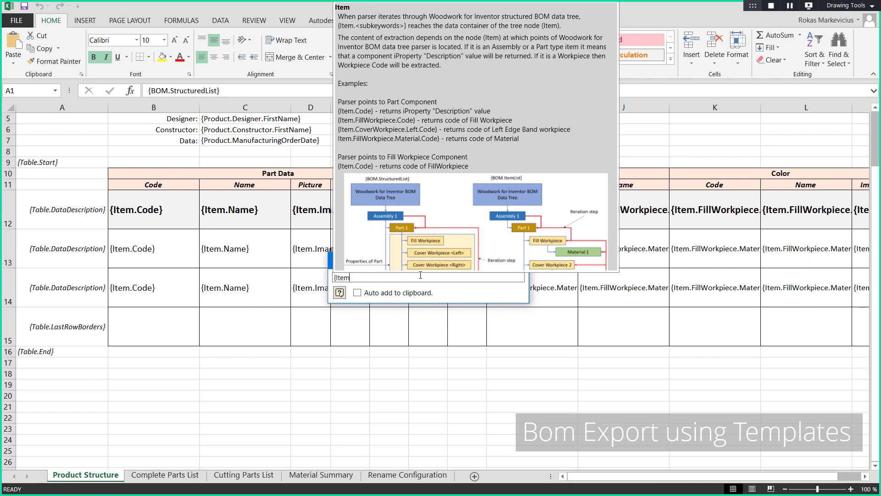
pyautogui.write('.Cod')
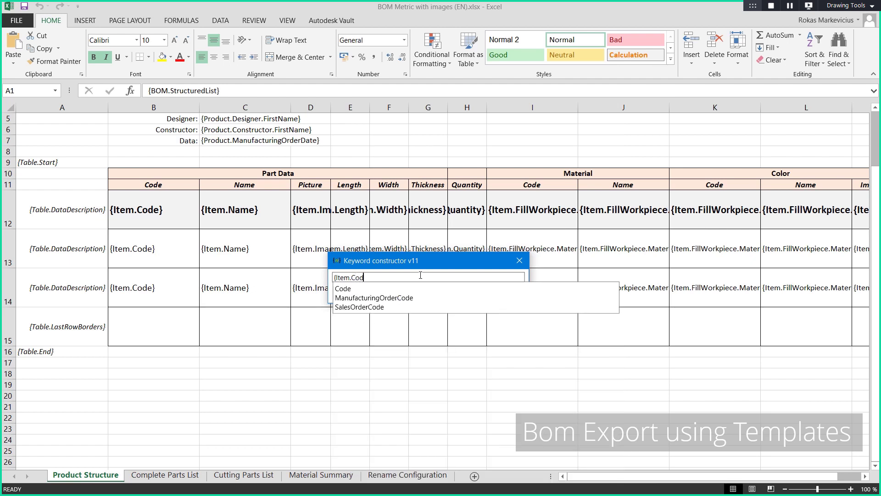
pyautogui.write('e}')
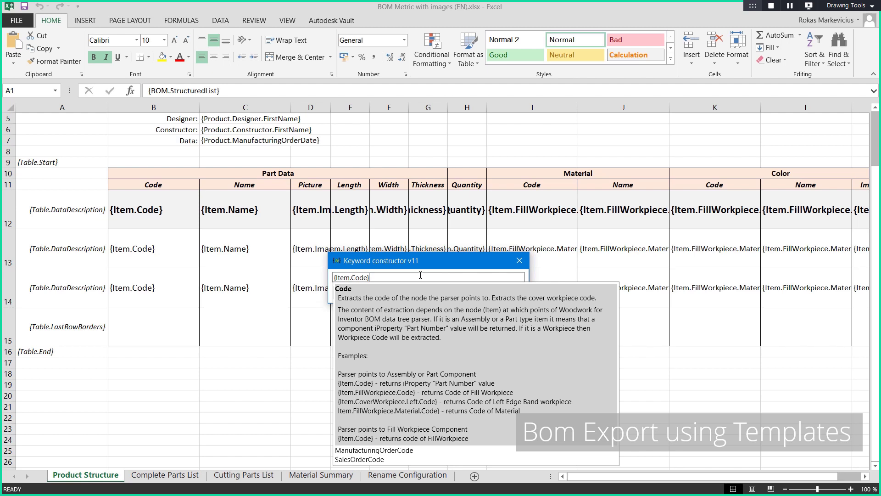
pyautogui.click(518, 259)
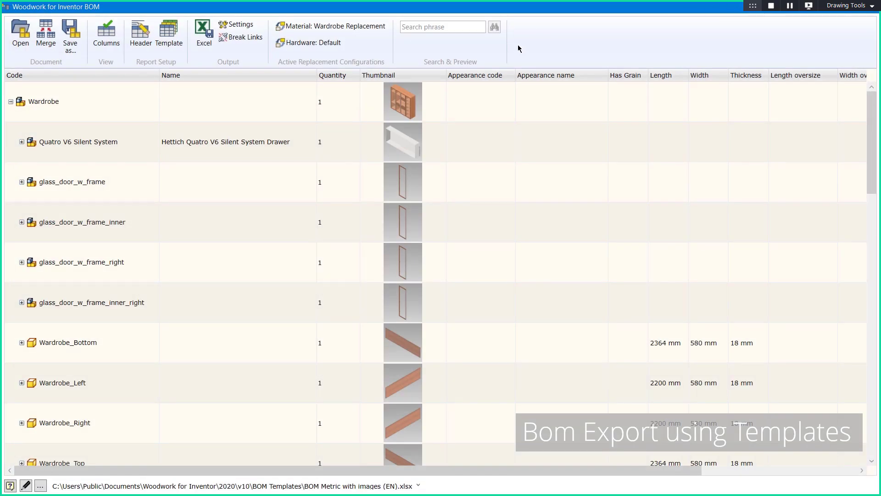
# Step: Export the BOM from Woodwork for Inventor to Excel as Wardrobe_BOM_1.xlsx and look through its Product Structure sheet
pyautogui.click(204, 29)
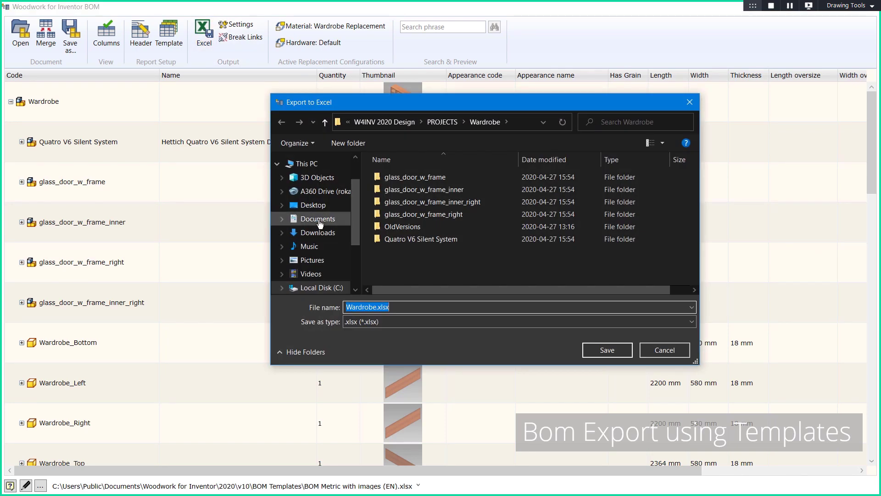
pyautogui.click(377, 307)
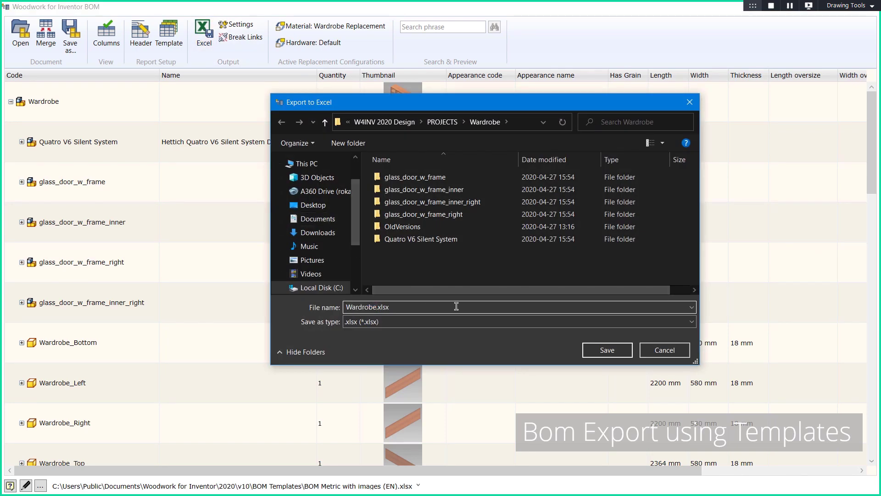
pyautogui.write('_BOM_1')
pyautogui.click(607, 350)
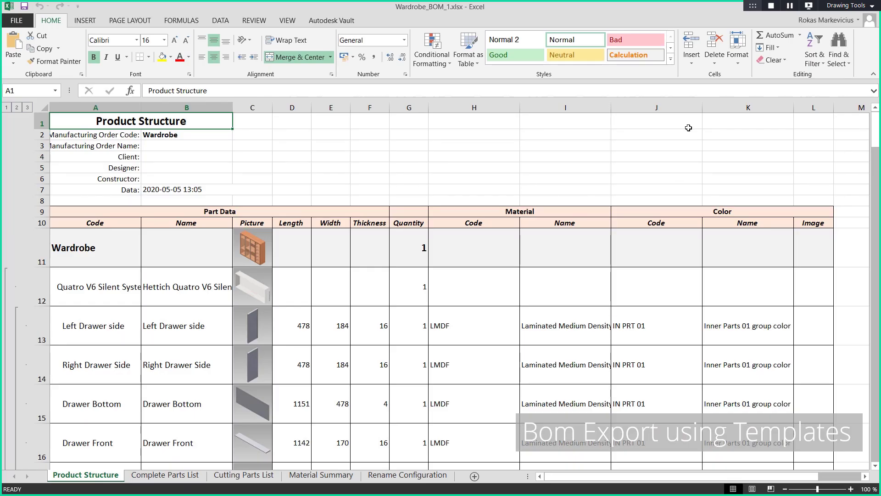
pyautogui.scroll(-1, 847, 171)
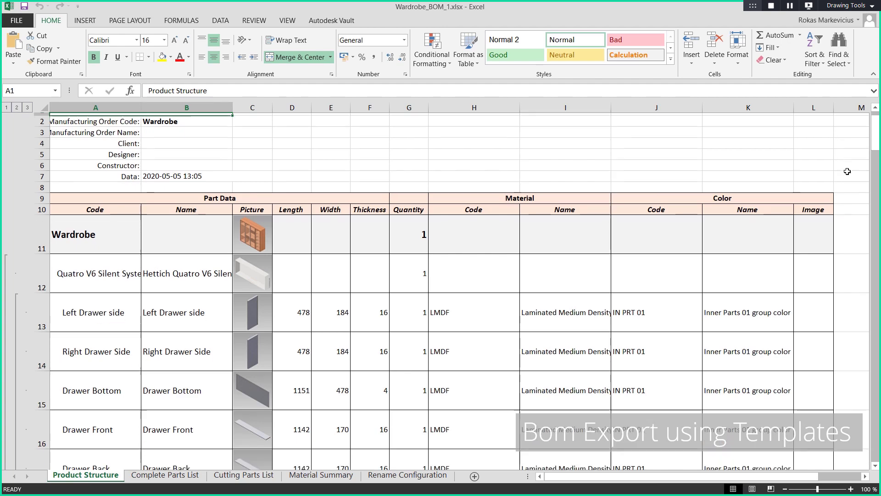
pyautogui.scroll(-4, 847, 171)
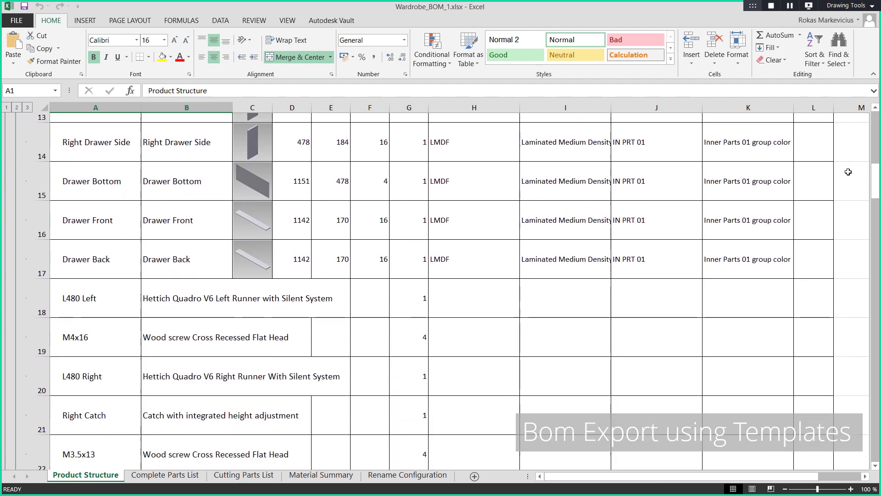
# Step: Examine the remaining rows of the exported Product Structure sheet, from the drawer parts through the doors to the final hardware rows
pyautogui.scroll(-2, 848, 171)
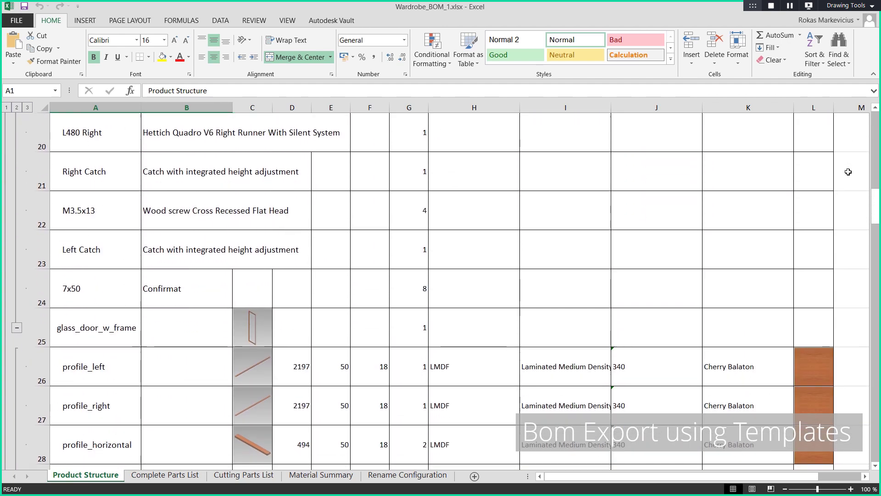
pyautogui.scroll(-2, 848, 172)
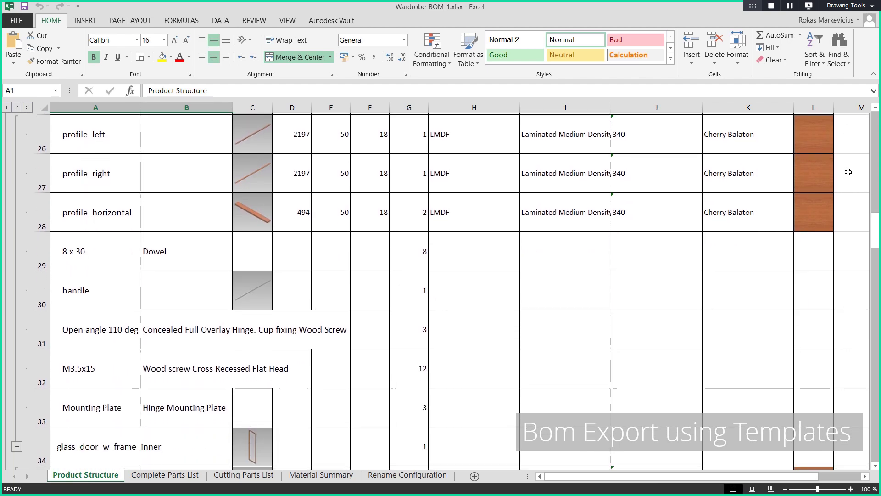
pyautogui.scroll(-3, 848, 171)
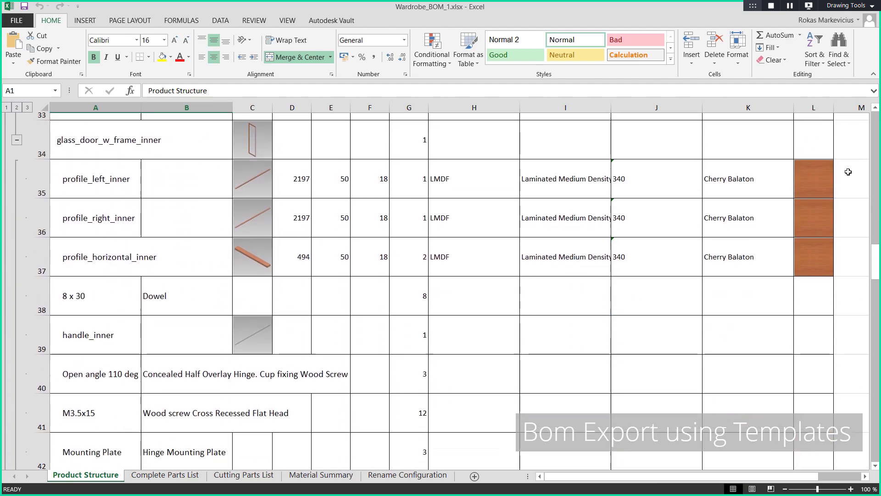
pyautogui.scroll(-2, 848, 172)
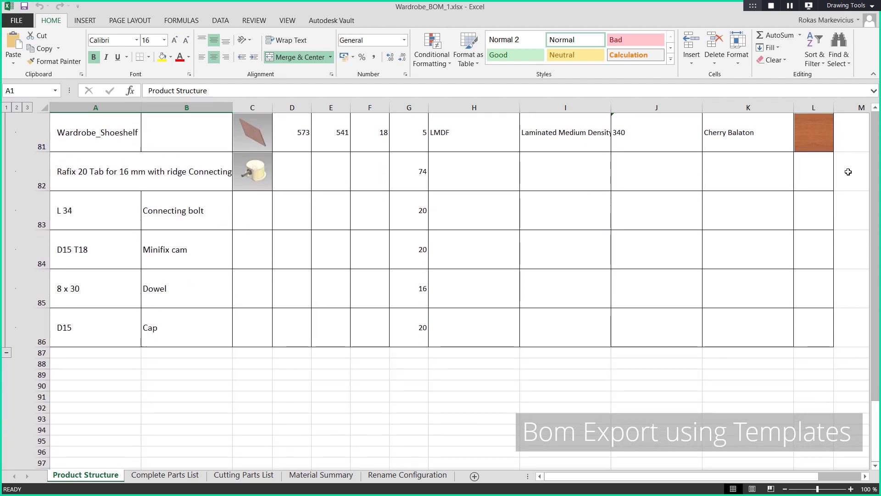
# Step: Examine the Laminated Boards and Units tables on the Complete Parts List sheet through to the last row
pyautogui.click(188, 476)
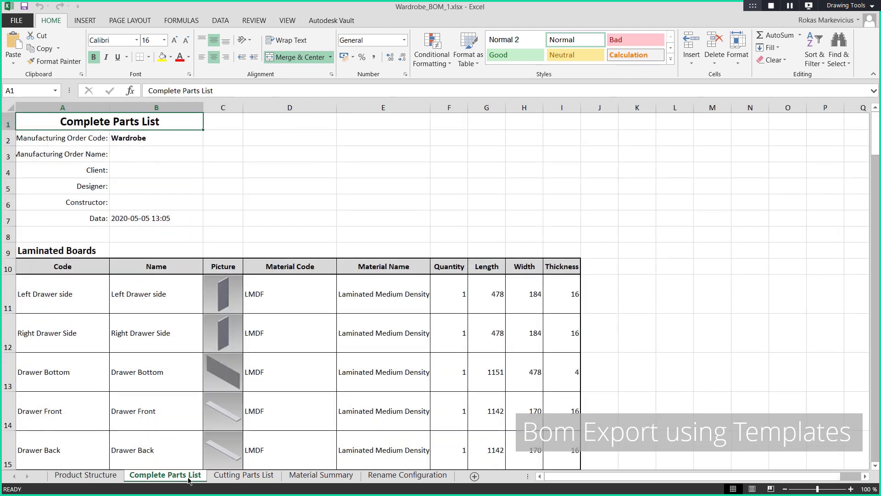
pyautogui.scroll(-4, 755, 226)
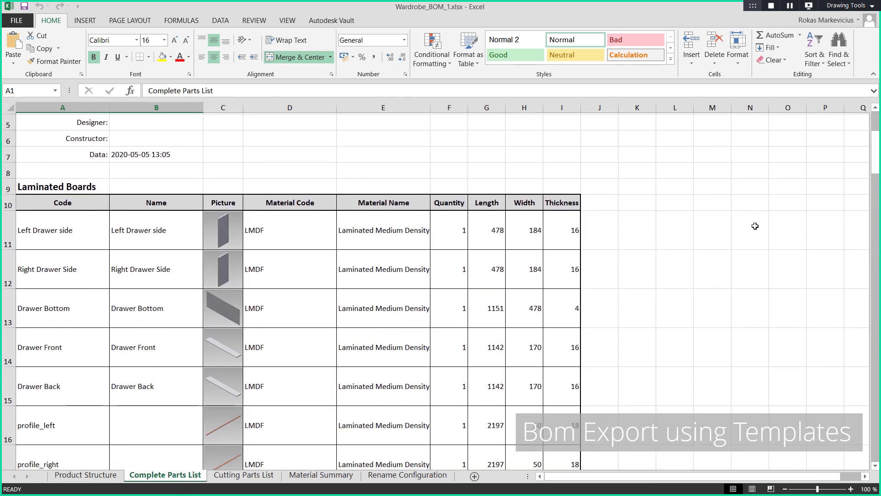
pyautogui.scroll(-5, 754, 226)
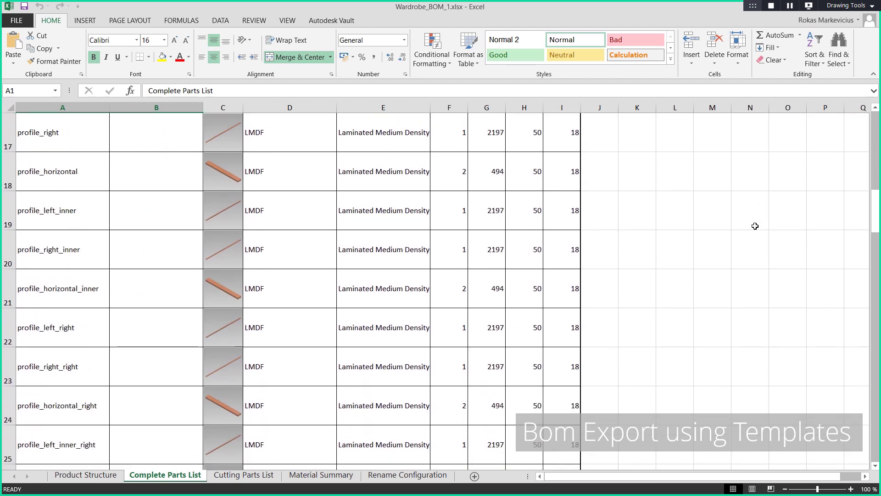
pyautogui.scroll(-3, 755, 226)
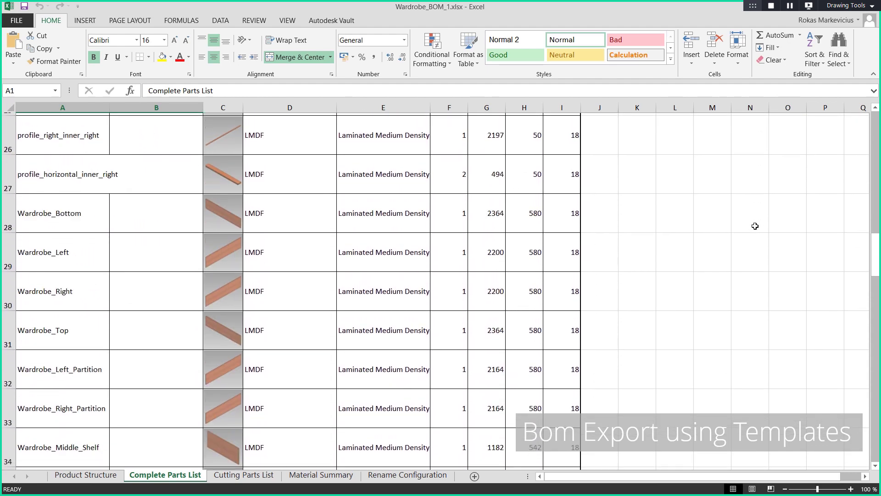
pyautogui.scroll(-2, 755, 225)
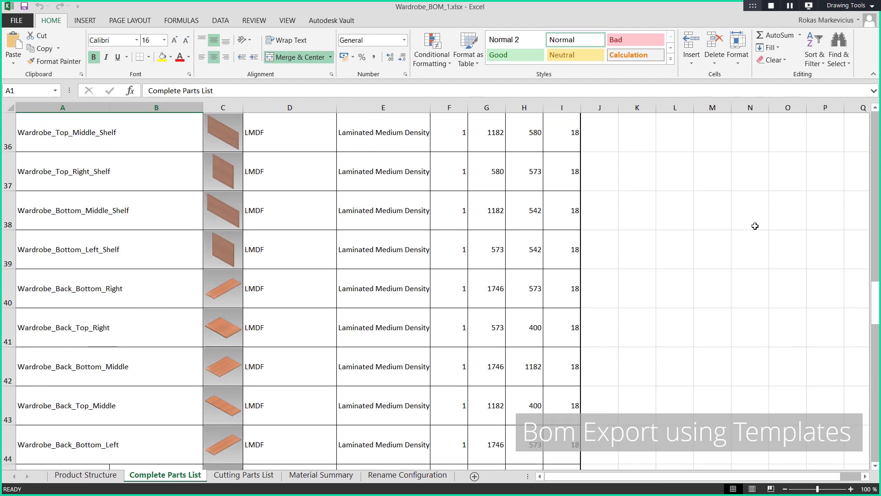
pyautogui.scroll(-4, 754, 226)
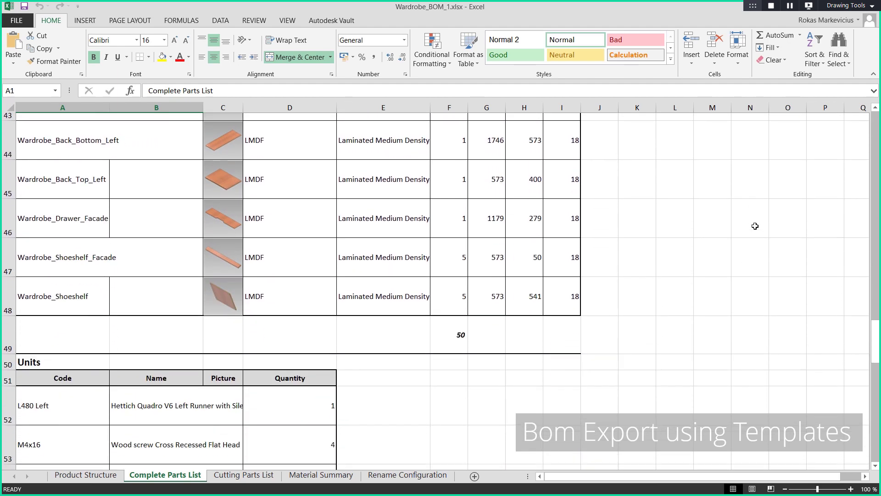
pyautogui.scroll(-3, 755, 226)
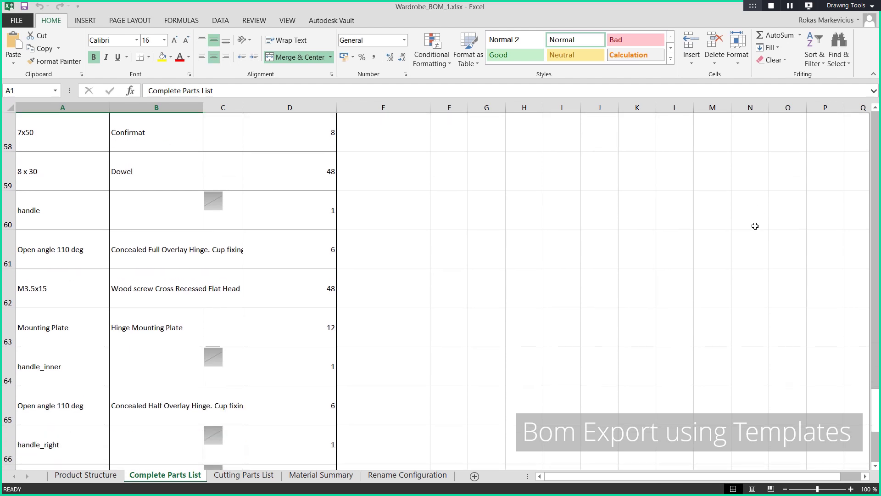
pyautogui.scroll(-2, 755, 226)
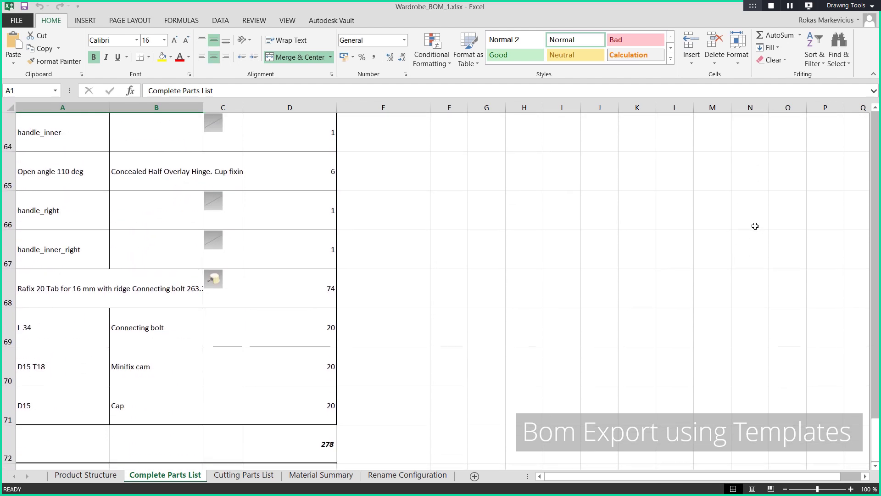
pyautogui.scroll(-1, 556, 316)
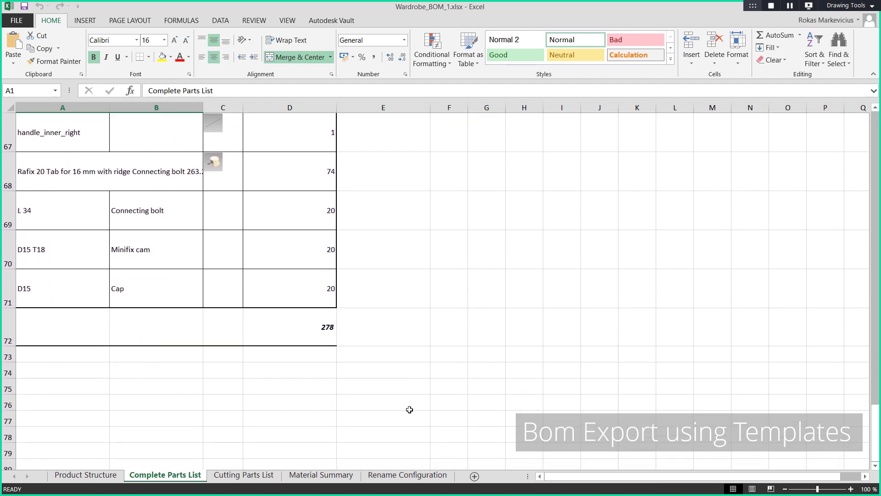
# Step: Examine the Cutting Parts List sheet at 85% zoom, from the laminated board parts to the last workpiece rows
pyautogui.click(244, 475)
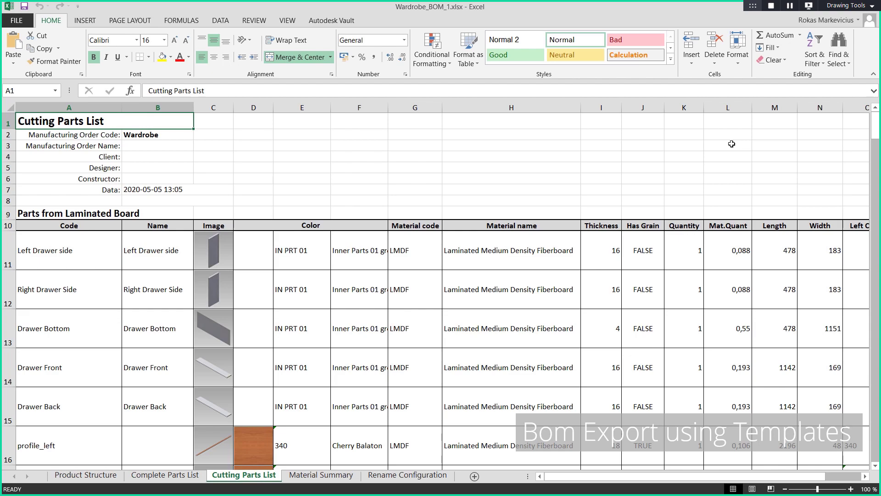
pyautogui.keyDown('ctrl'); pyautogui.scroll(-1, 731, 144); pyautogui.keyUp('ctrl')
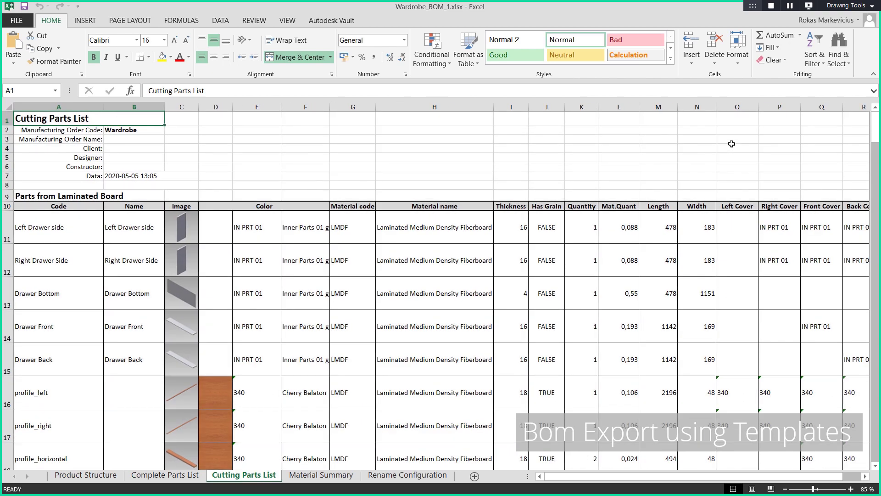
pyautogui.scroll(-2, 731, 145)
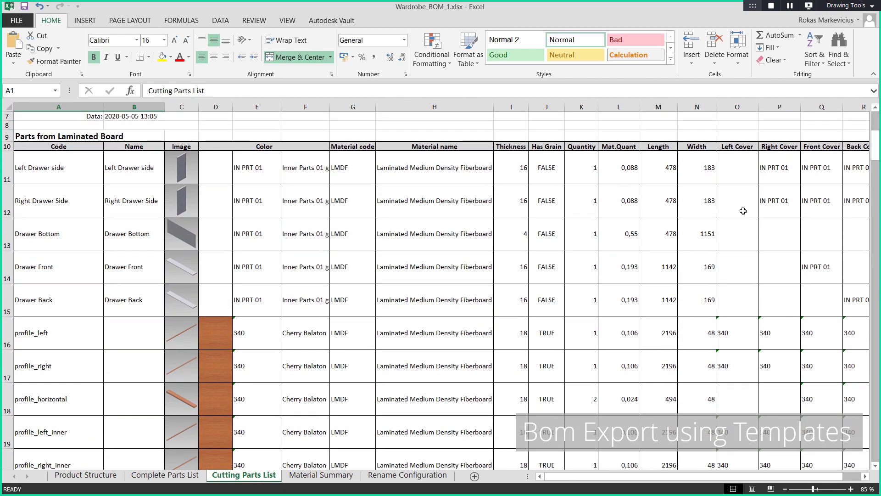
pyautogui.scroll(-2, 743, 226)
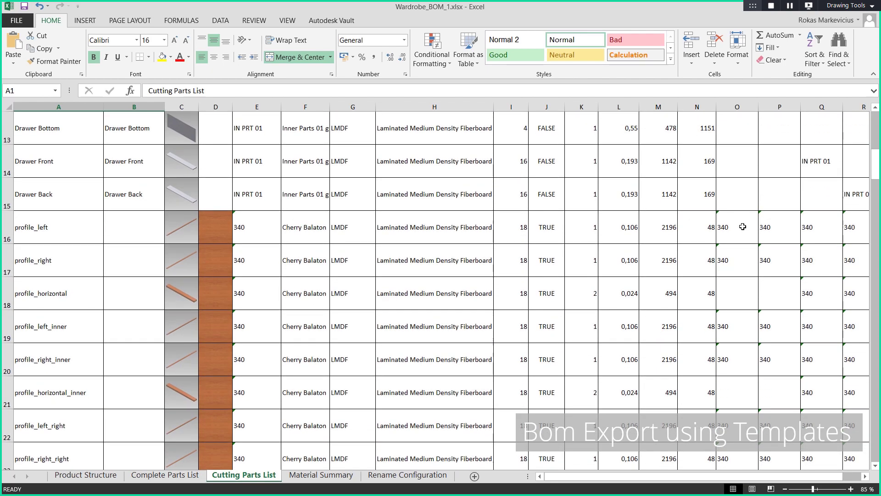
pyautogui.scroll(-2, 742, 226)
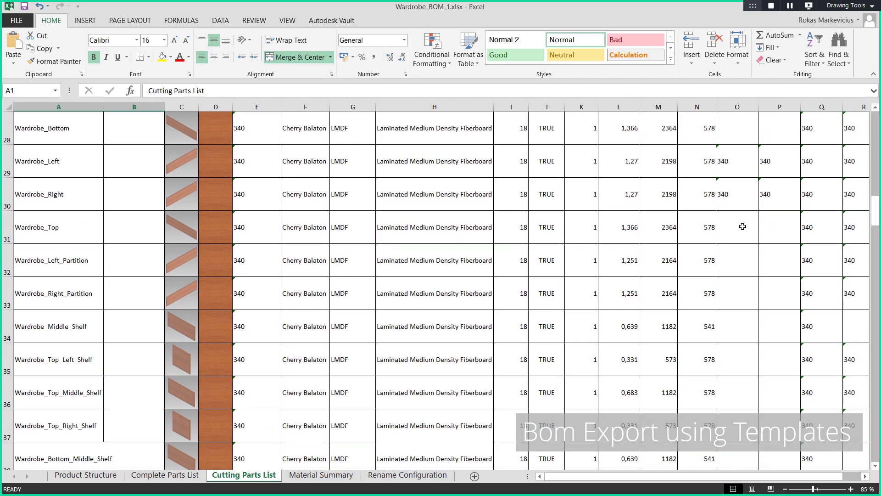
pyautogui.scroll(-1, 742, 226)
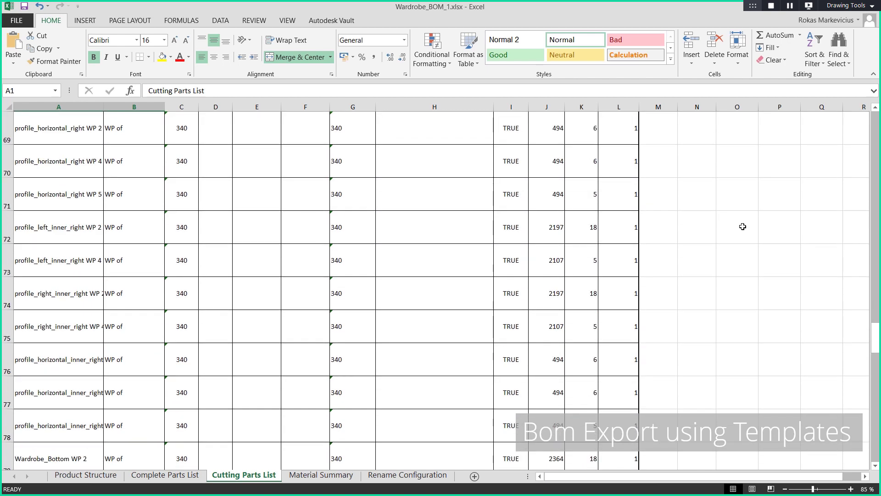
pyautogui.scroll(-5, 742, 227)
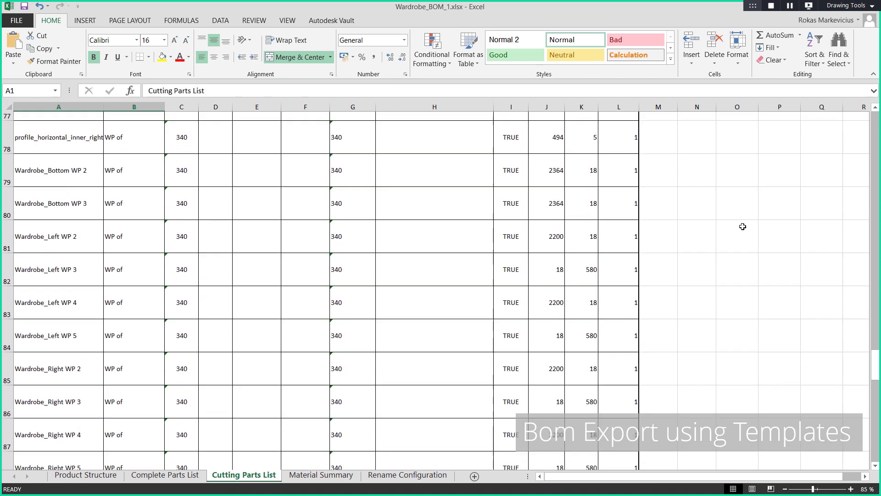
pyautogui.scroll(-5, 743, 226)
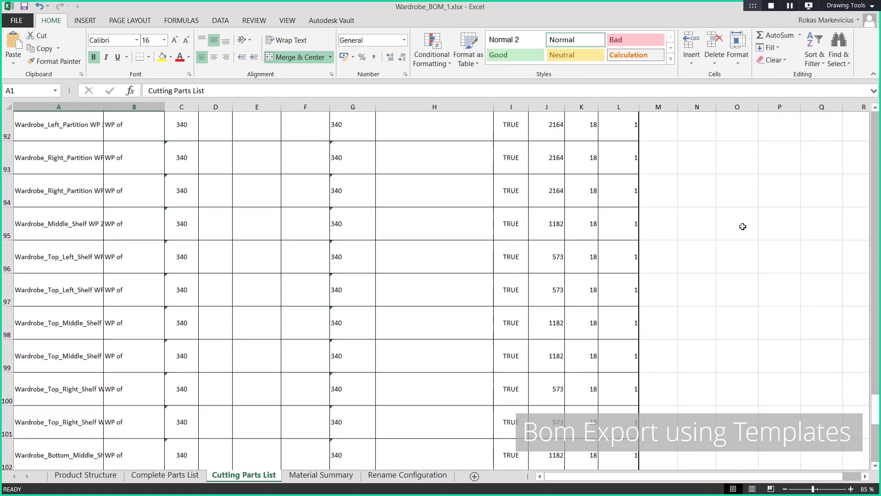
pyautogui.scroll(-2, 742, 226)
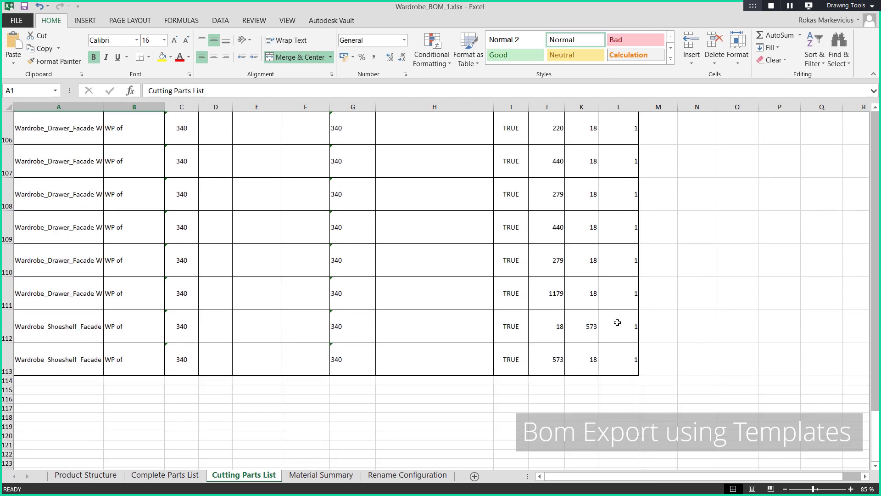
# Step: Review the Laminated Boards, Edge Bands, Veneers and Purchased Units tables on the Material Summary sheet
pyautogui.click(321, 474)
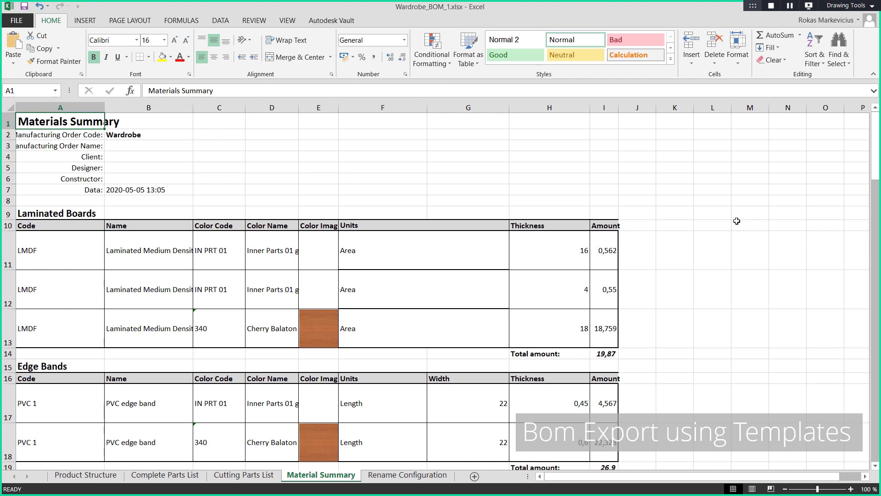
pyautogui.scroll(-3, 736, 221)
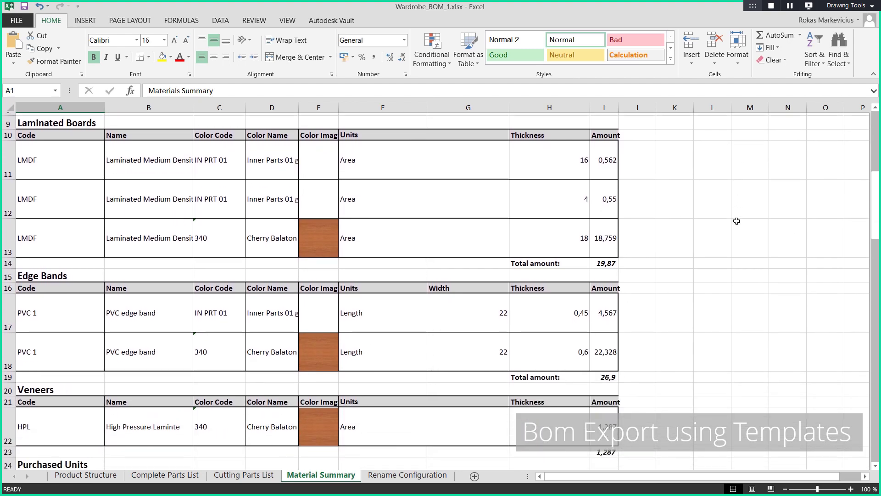
pyautogui.scroll(-3, 737, 221)
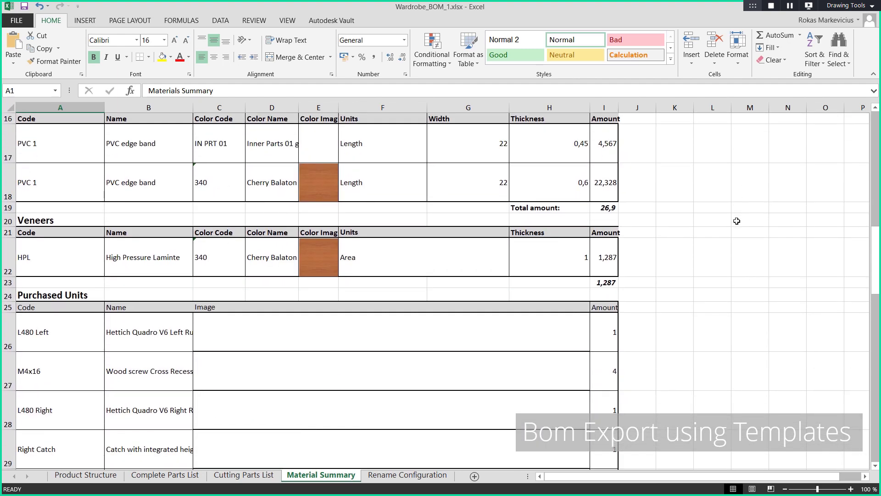
pyautogui.scroll(-4, 736, 221)
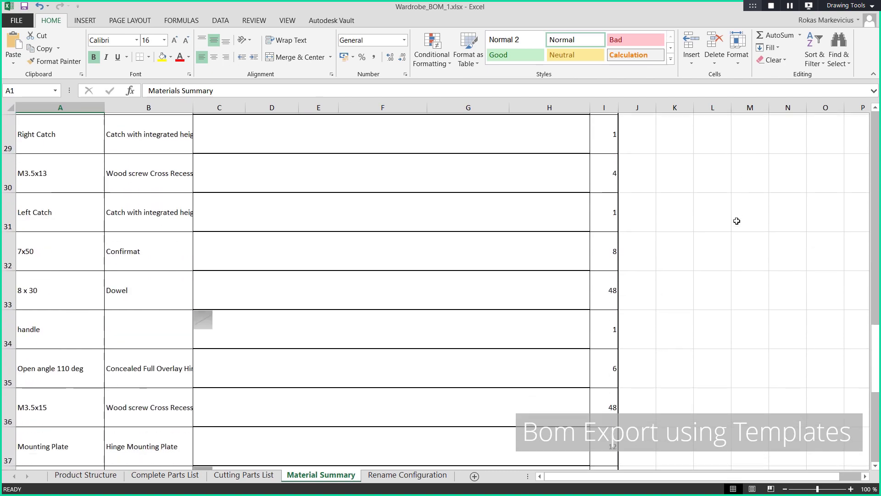
pyautogui.scroll(-2, 736, 220)
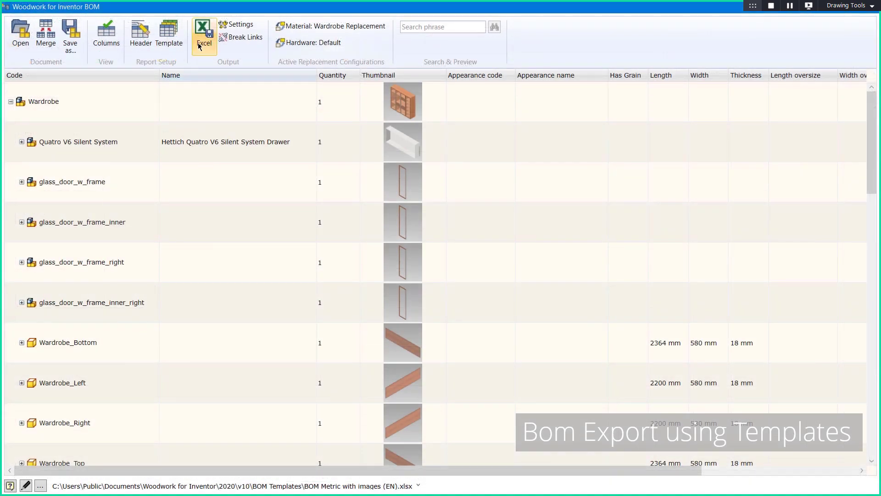
# Step: In Woodwork for Inventor BOM, choose BOM What's new V11.xlsx as the Excel template and export the BOM as Wardrobe_BOM_2.xlsx
pyautogui.click(198, 45)
pyautogui.click(469, 265)
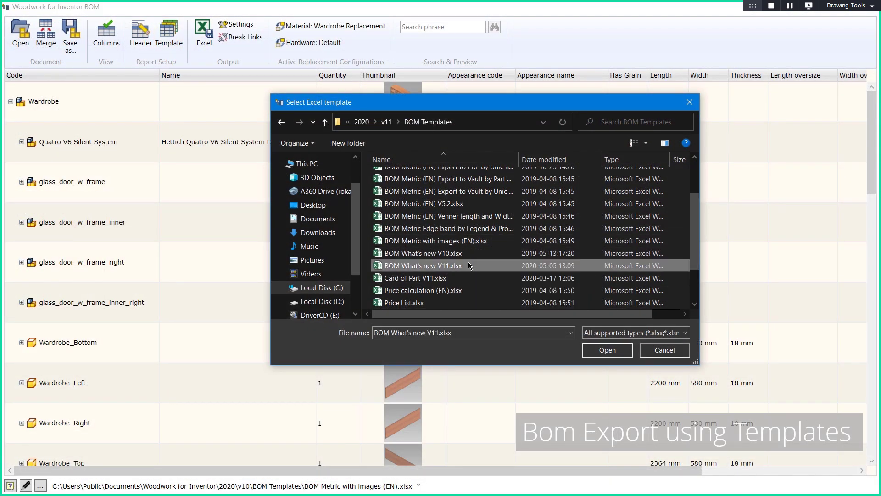
pyautogui.click(608, 351)
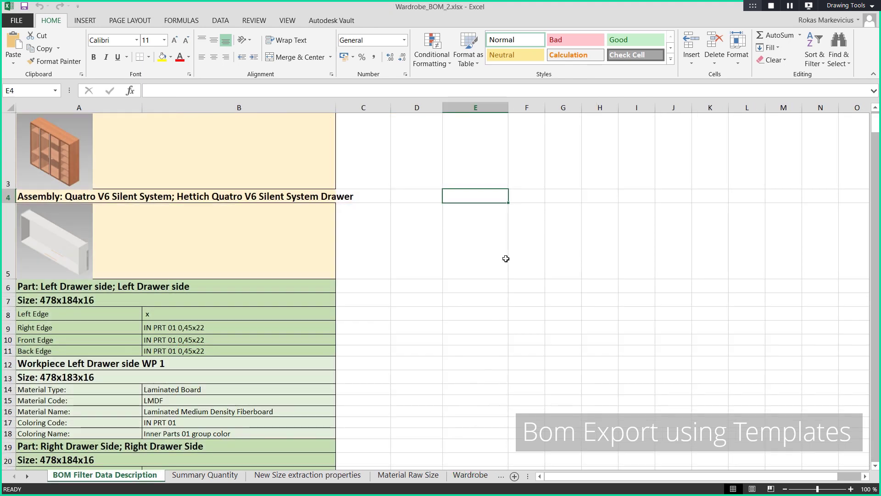
# Step: Examine the drawer part and workpiece sizes, edges and materials on the BOM Filter Data Description sheet
pyautogui.scroll(-1, 505, 259)
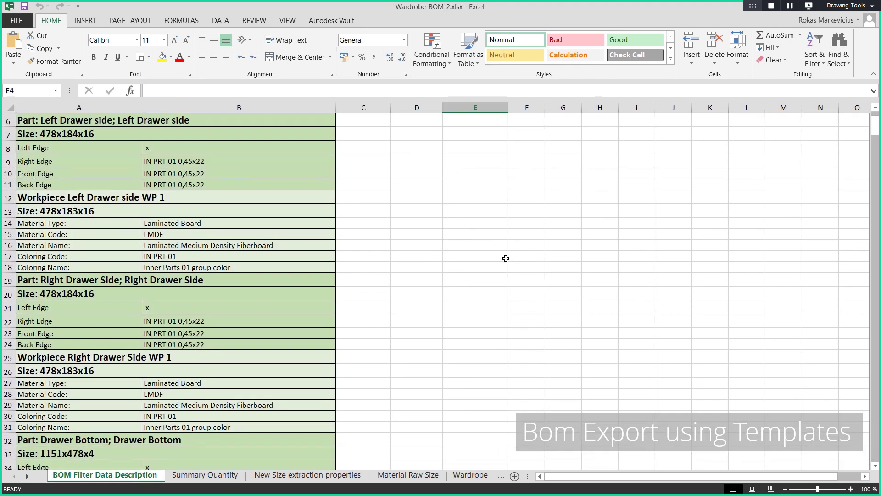
pyautogui.scroll(-3, 506, 258)
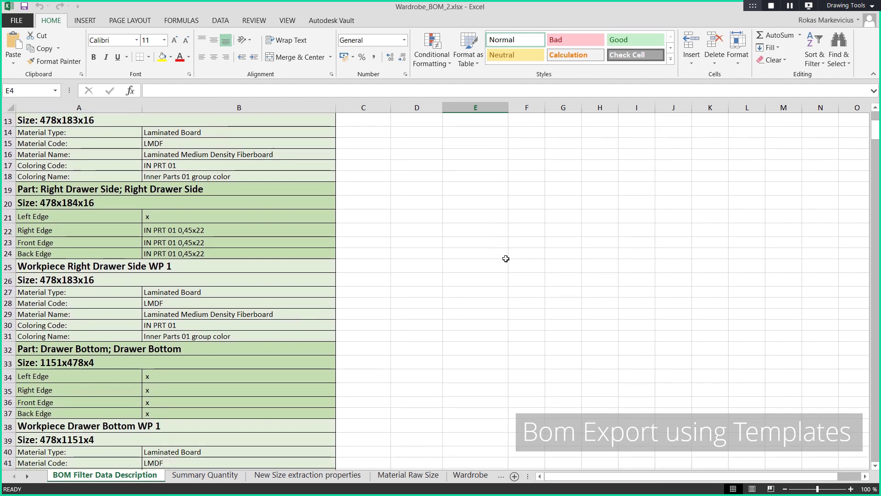
pyautogui.scroll(-5, 506, 259)
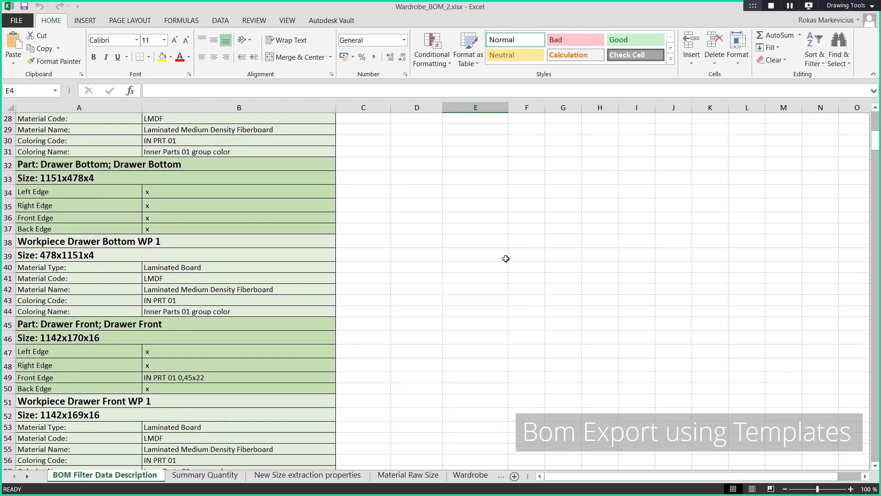
pyautogui.scroll(-5, 506, 258)
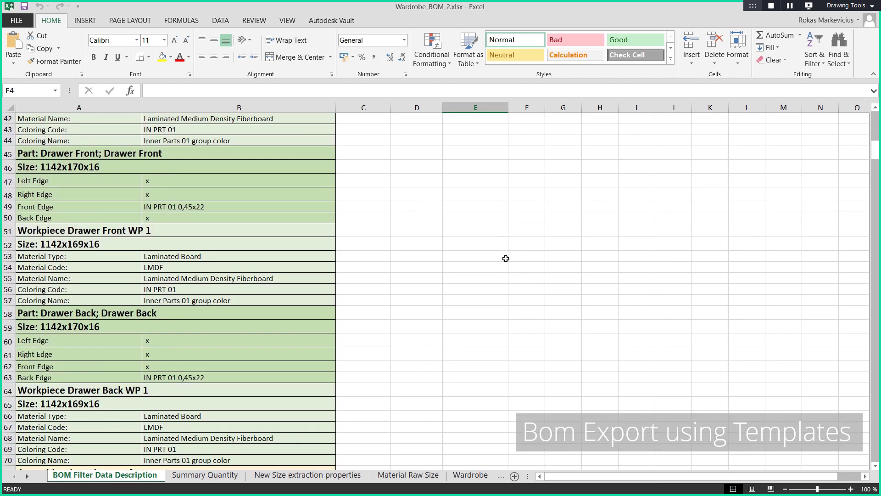
pyautogui.scroll(-4, 506, 258)
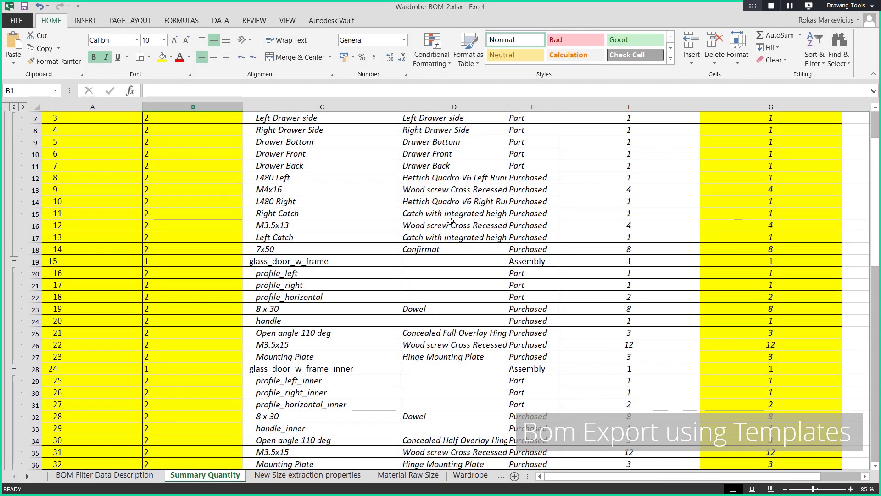
# Step: Review the item list on the Summary Quantity sheet and the raw board sizes on the Material Raw Size sheet
pyautogui.scroll(-2, 450, 222)
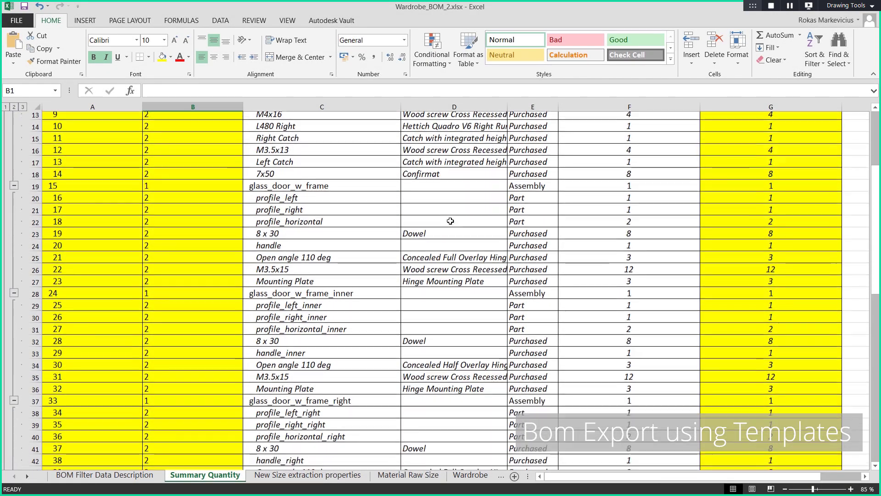
pyautogui.scroll(-5, 450, 221)
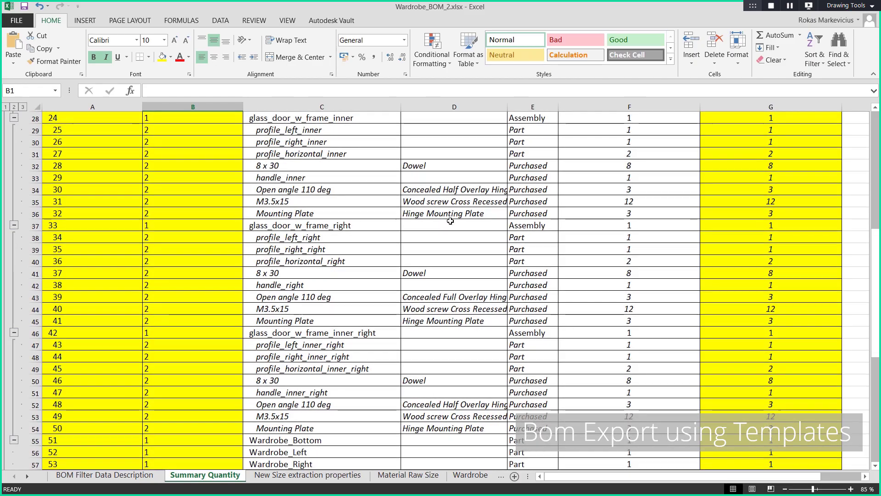
pyautogui.scroll(-7, 450, 221)
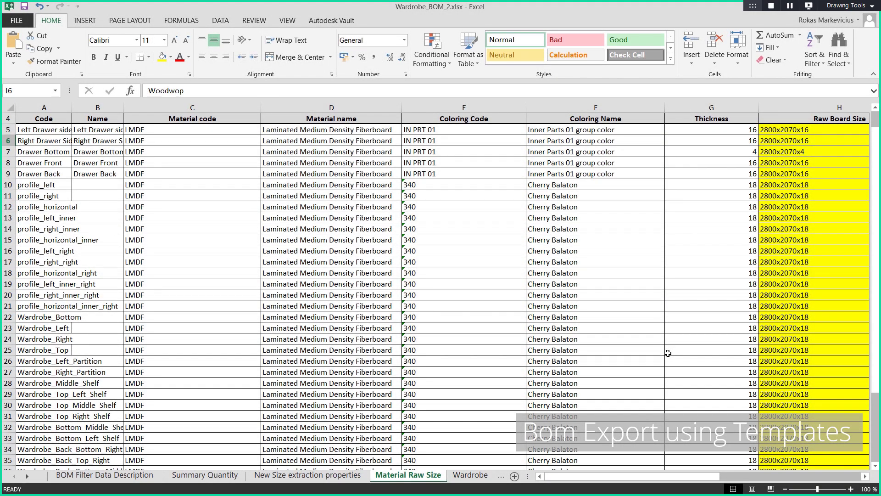
pyautogui.scroll(-2, 667, 353)
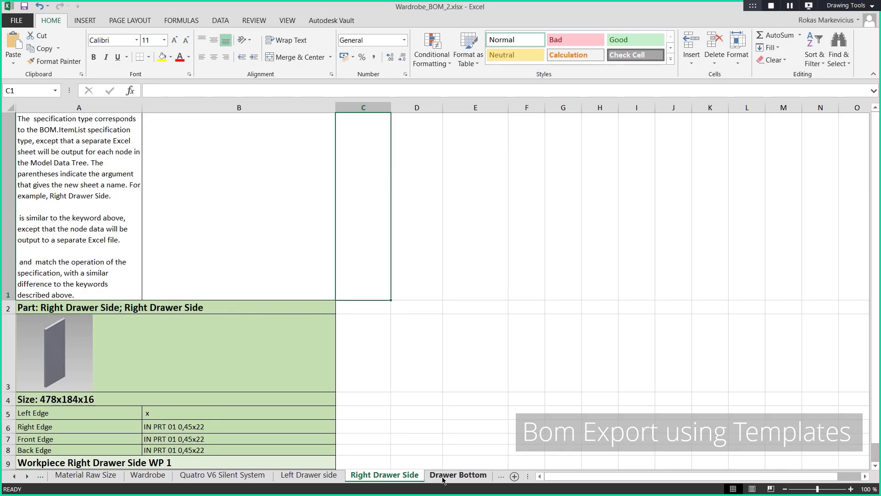
# Step: Look through the separate component sheets in Wardrobe_BOM_2.xlsx, from Drawer Bottom past glass_door_w_frame to the profile sheets
pyautogui.click(458, 475)
pyautogui.click(500, 479)
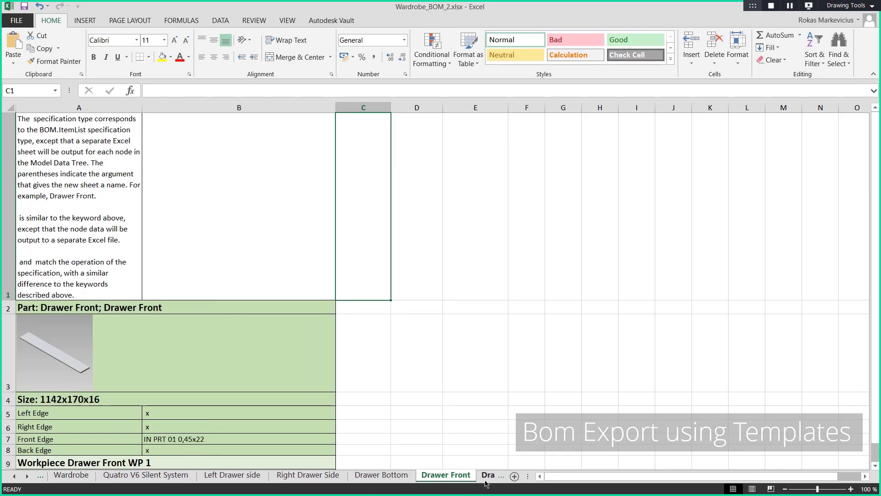
pyautogui.click(485, 479)
pyautogui.click(490, 480)
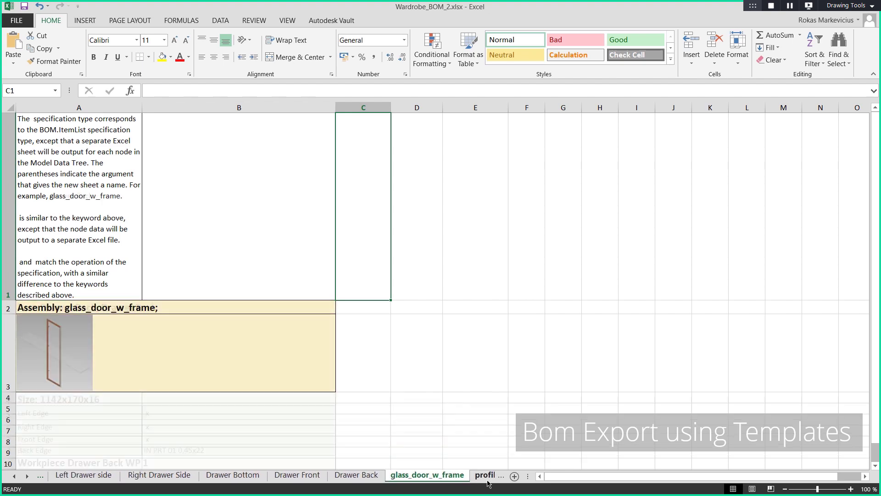
pyautogui.click(482, 480)
pyautogui.click(477, 480)
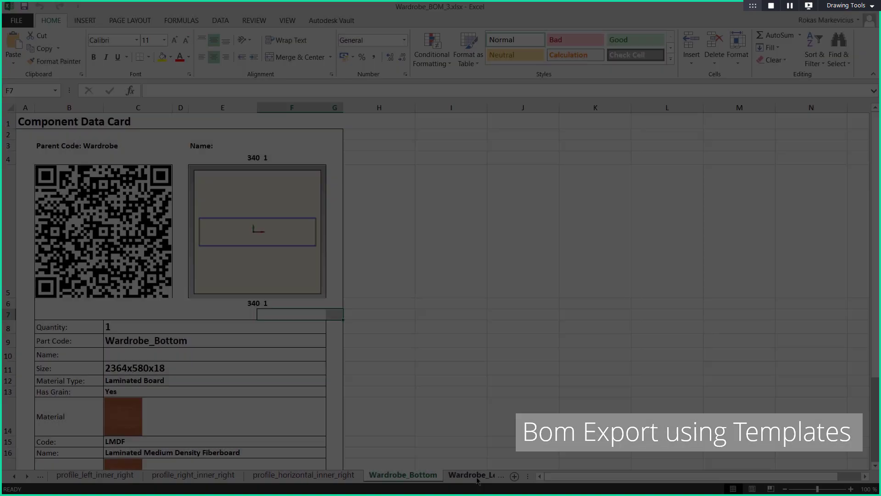
# Step: Examine the Component Data Cards on the Wardrobe_Left and Wardrobe_Right sheets of Wardrobe_BOM_3.xlsx
pyautogui.click(477, 479)
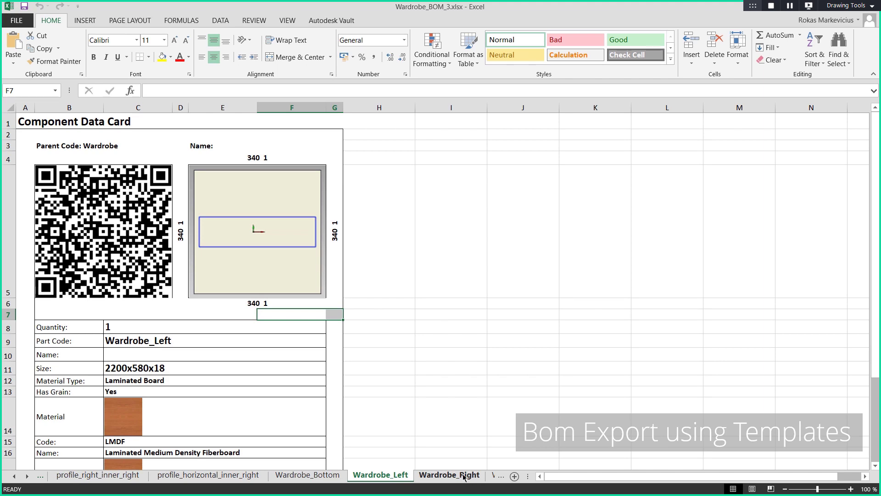
pyautogui.click(464, 477)
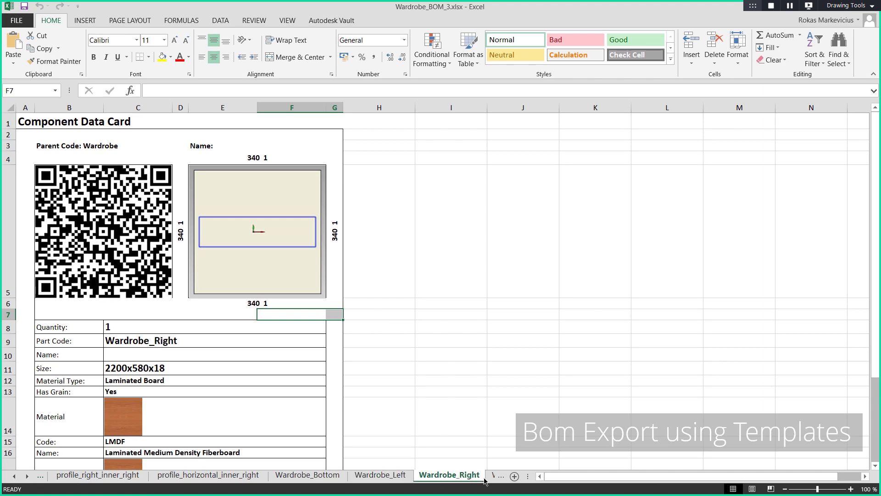
pyautogui.scroll(-2, 473, 380)
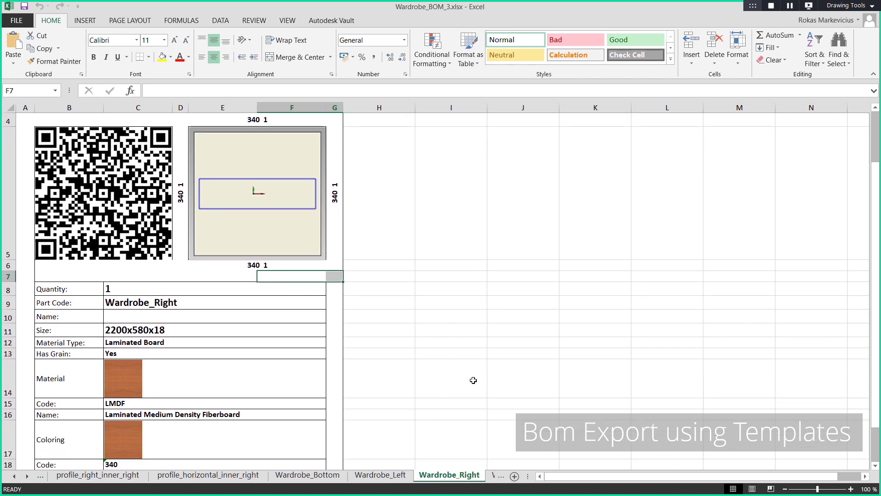
pyautogui.scroll(2, 473, 380)
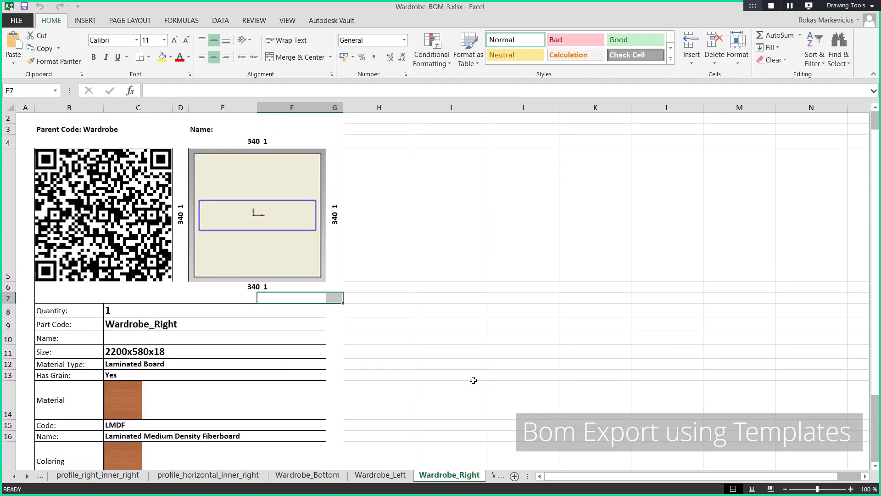
# Step: Review the remaining Component Data Cards from Wardrobe_Top through the partitions and shelves to the wardrobe back panels
pyautogui.click(496, 476)
pyautogui.click(488, 477)
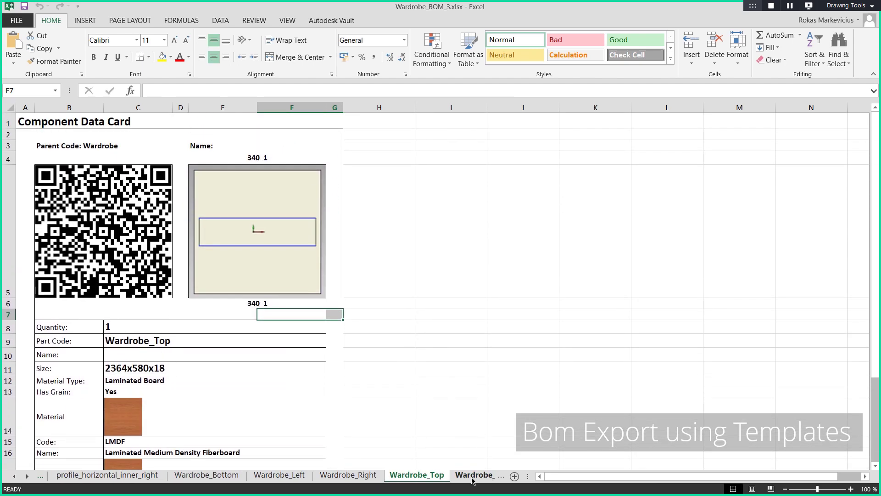
pyautogui.click(472, 477)
pyautogui.click(468, 479)
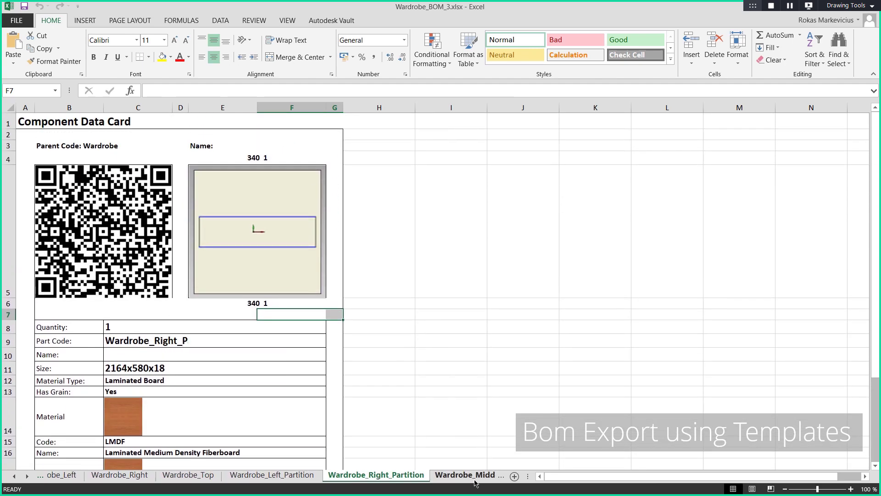
pyautogui.click(493, 479)
pyautogui.click(492, 479)
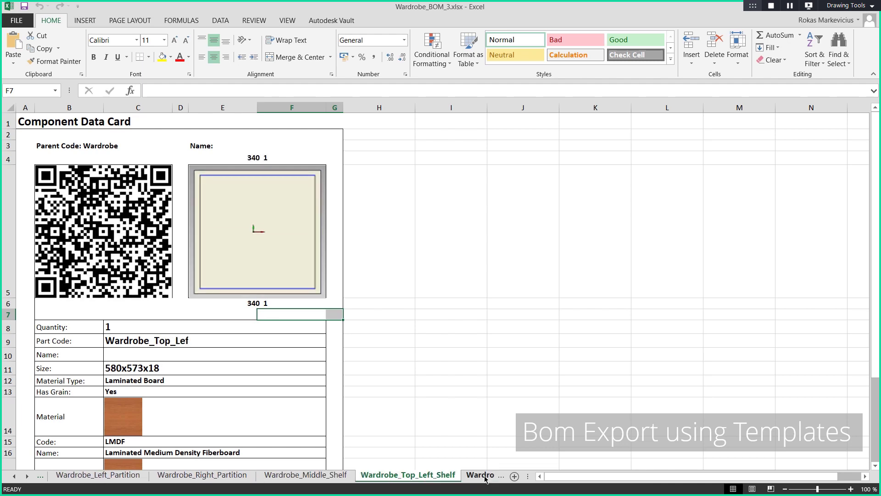
pyautogui.click(484, 478)
pyautogui.click(483, 478)
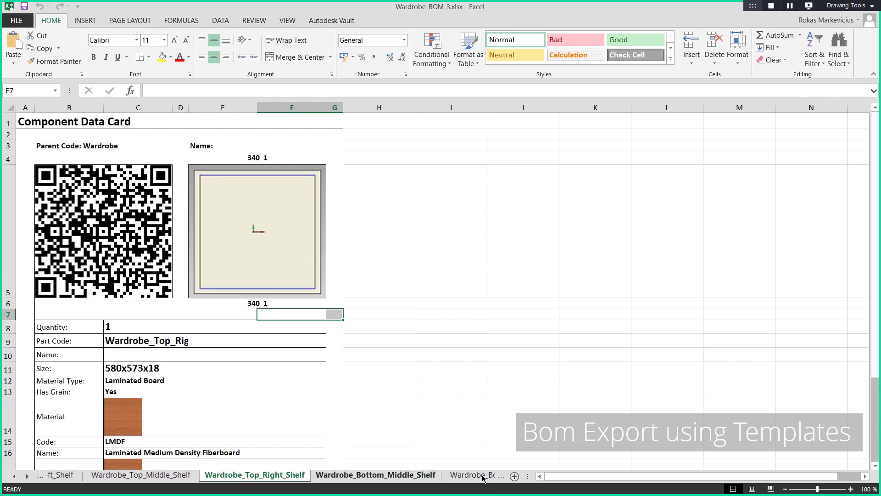
pyautogui.click(481, 478)
pyautogui.click(476, 477)
pyautogui.click(476, 477)
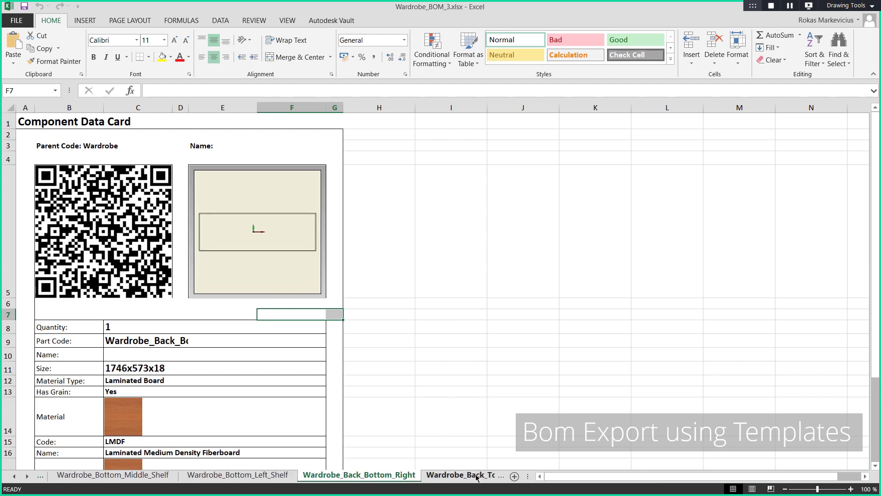
pyautogui.click(476, 477)
pyautogui.click(476, 478)
pyautogui.click(476, 478)
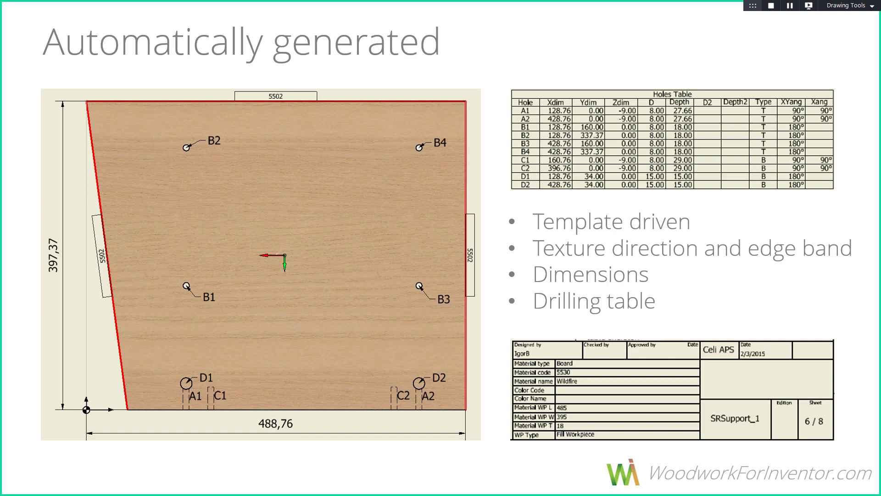
pyautogui.press('Right')
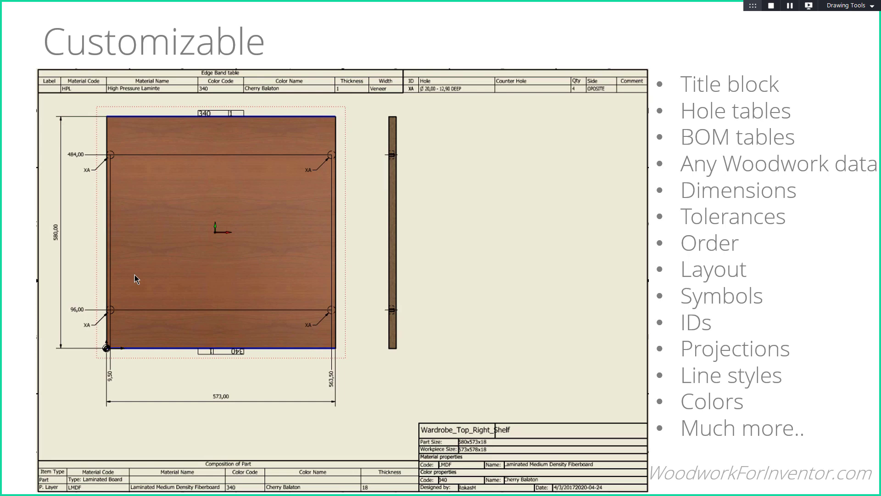
pyautogui.press('Right')
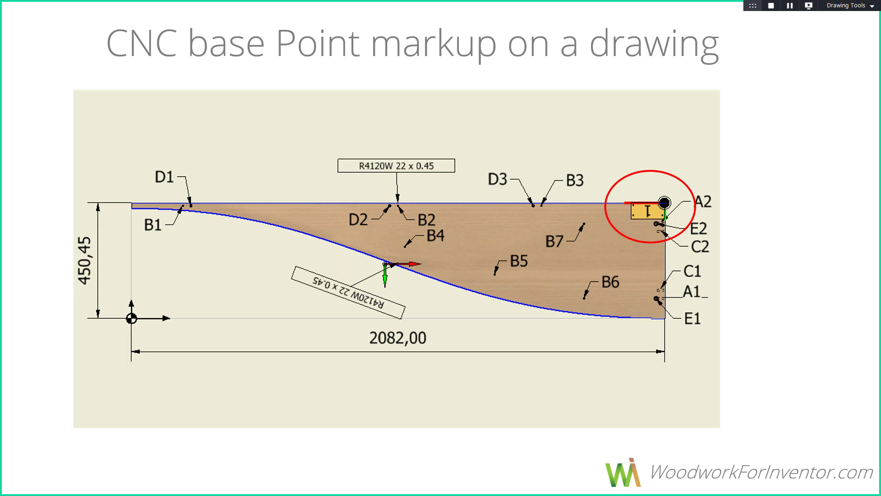
pyautogui.press('Right')
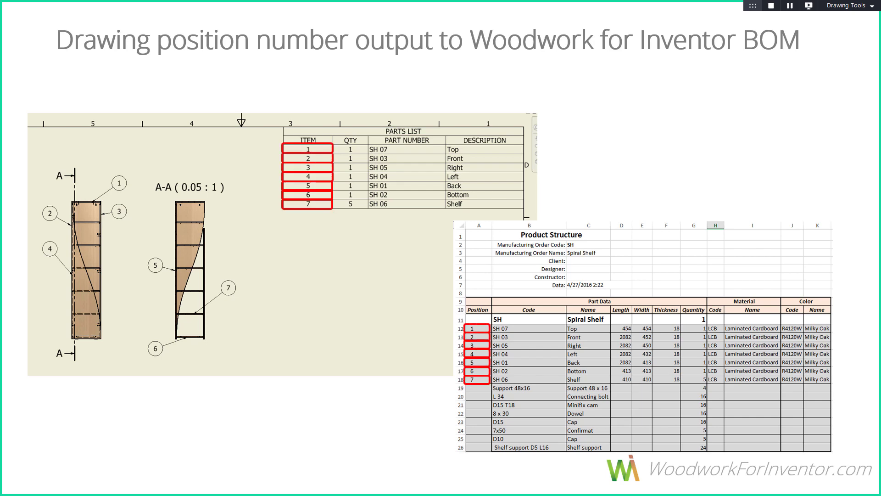
pyautogui.press('Right')
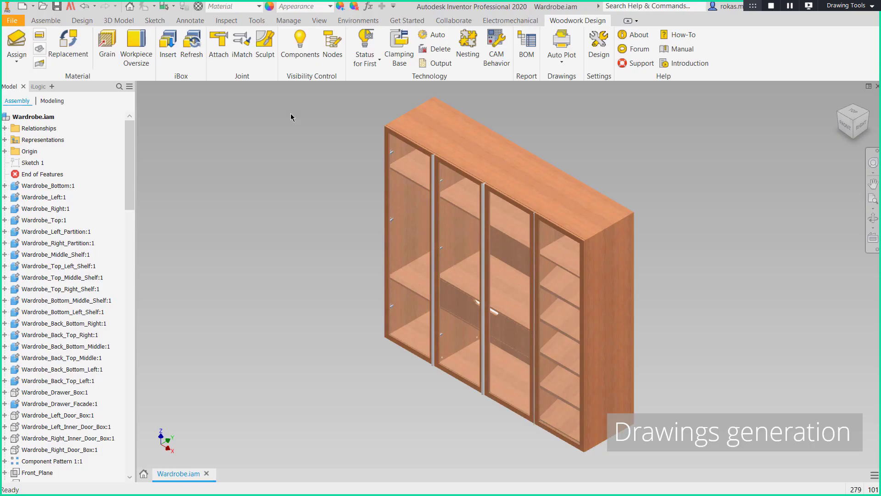
# Step: Sculpt the Woodwork and Inventor parts of the wardrobe assembly with the Associative option enabled
pyautogui.click(265, 46)
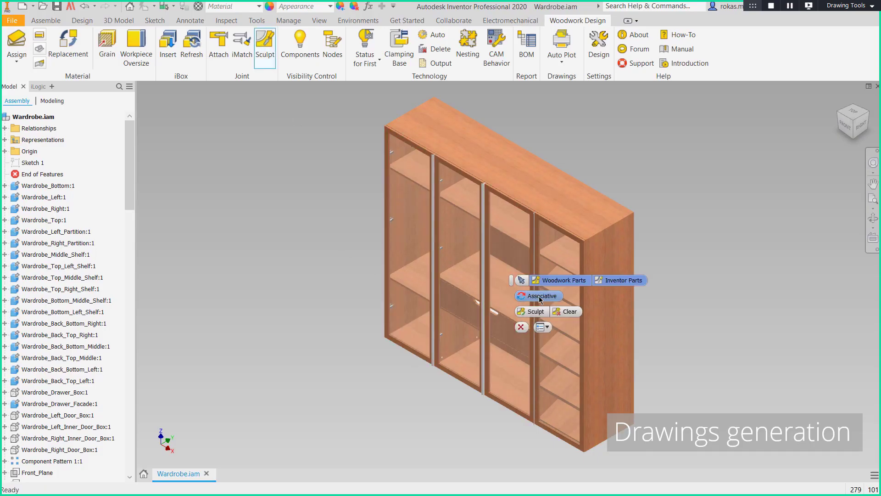
pyautogui.click(535, 311)
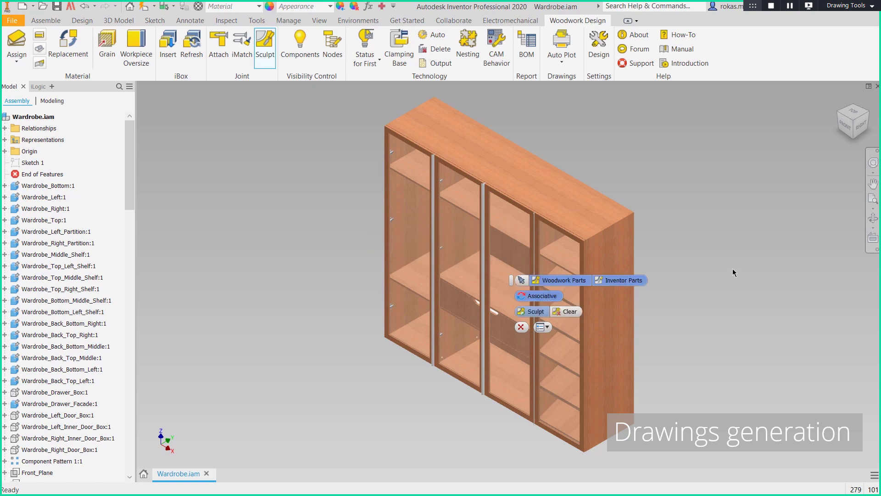
pyautogui.click(520, 327)
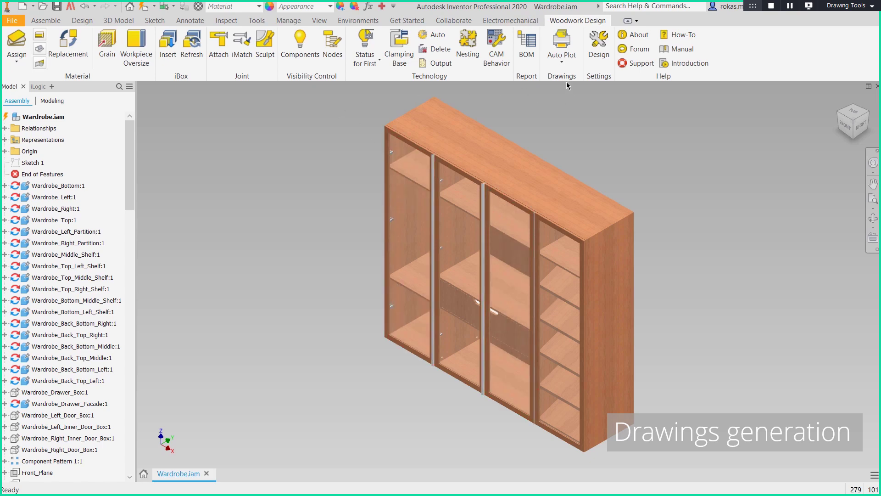
# Step: Auto Plot the wardrobe drawings with the template Each Component to separate Sheet & Hole Tables V11.idw, saving to the active document directory
pyautogui.click(562, 42)
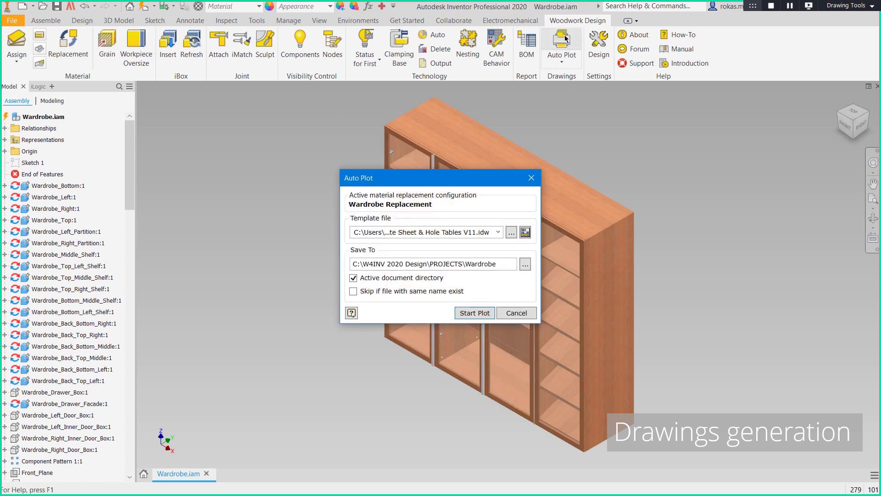
pyautogui.click(511, 232)
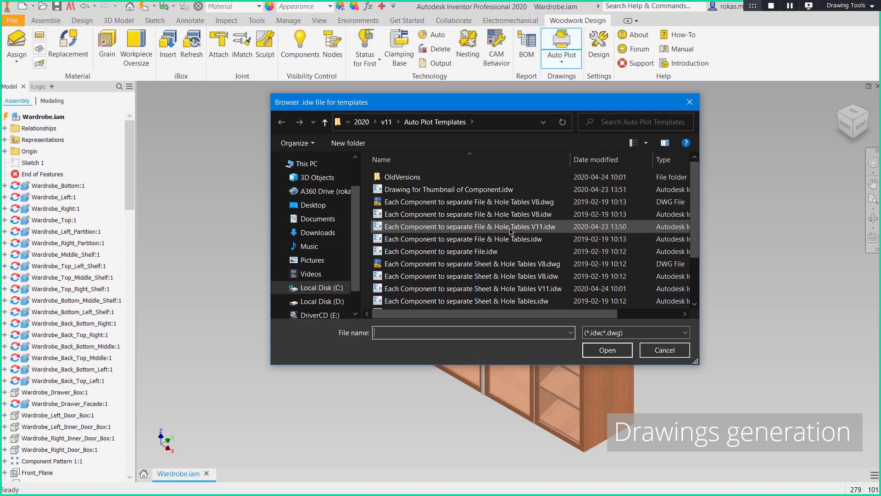
pyautogui.click(494, 294)
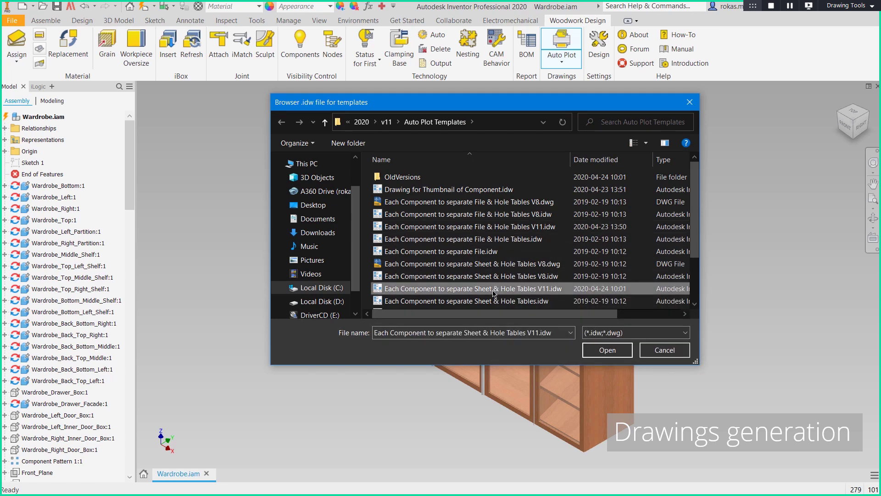
pyautogui.click(607, 350)
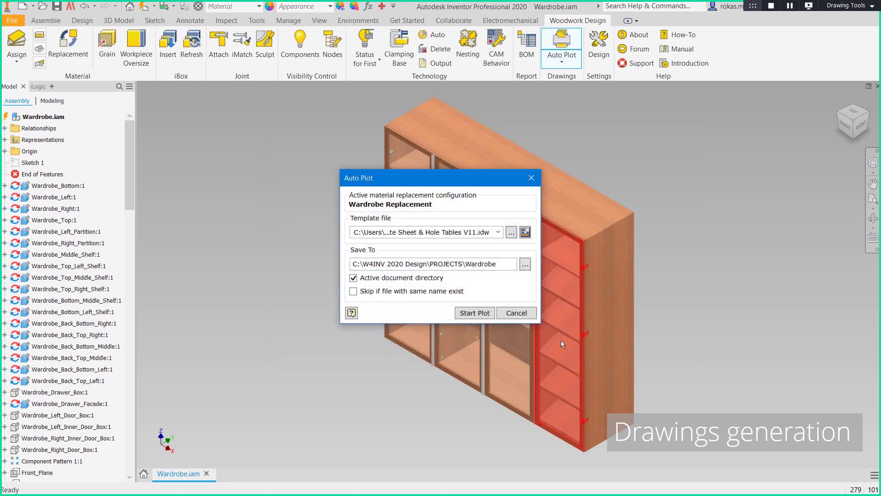
pyautogui.click(474, 313)
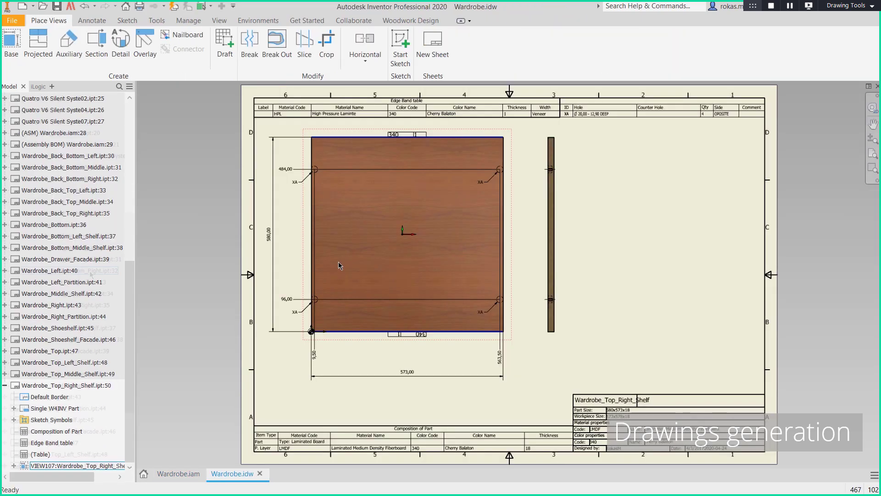
# Step: Open the Wardrobe_Back_Bottom_Right sheet of the generated Wardrobe.idw drawing
pyautogui.scroll(3, 91, 274)
pyautogui.doubleClick(91, 270)
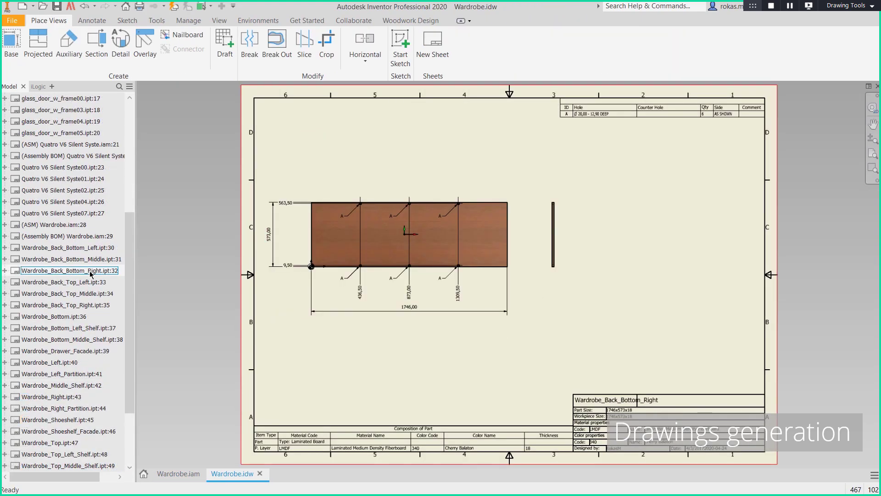
# Step: Review the Wardrobe_Bottom, Wardrobe_Left and Wardrobe_Shoeshelf sheets of the generated wardrobe drawing
pyautogui.doubleClick(77, 317)
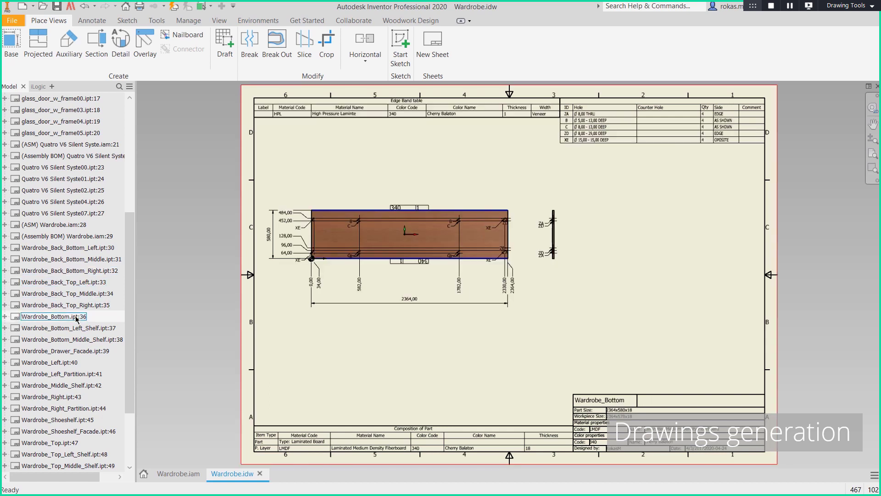
pyautogui.scroll(-2, 76, 317)
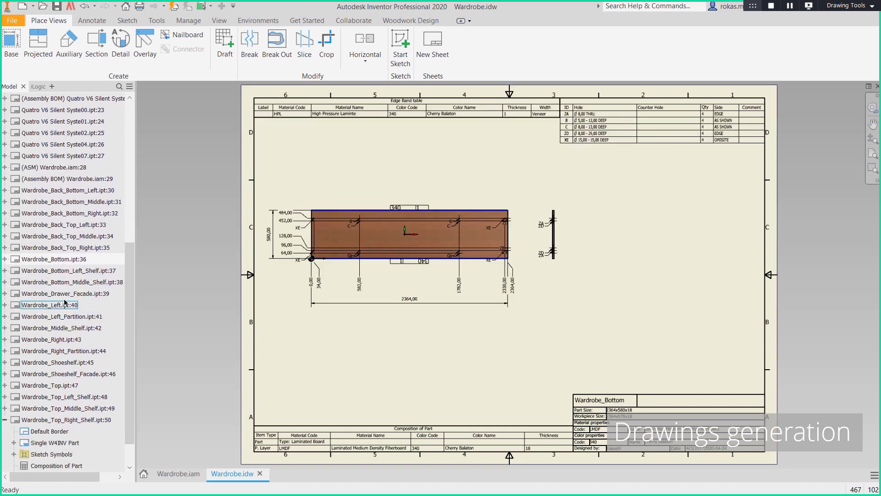
pyautogui.doubleClick(61, 305)
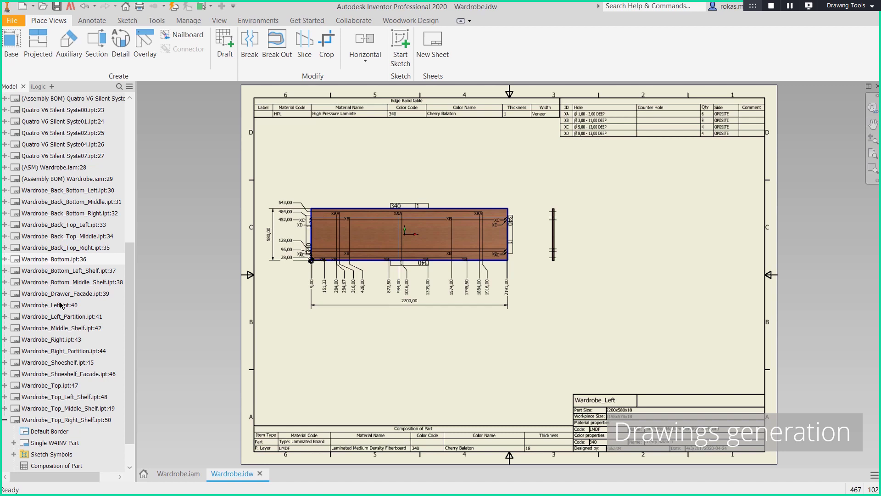
pyautogui.doubleClick(67, 364)
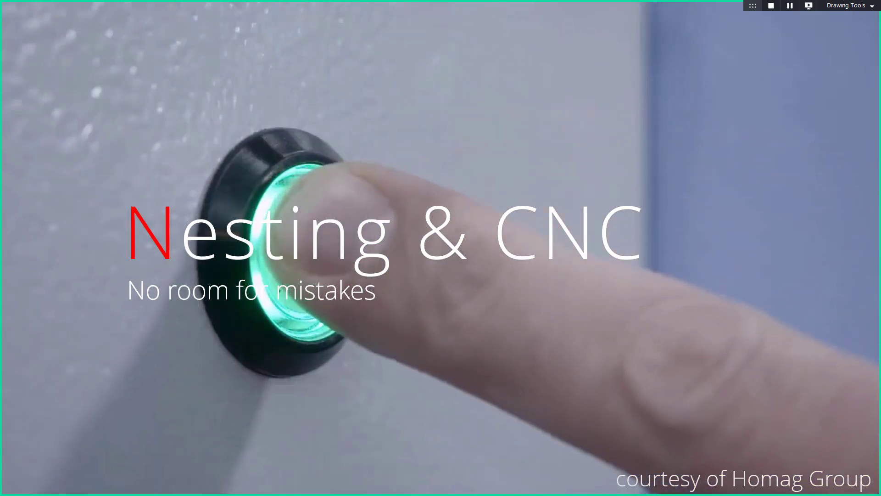
pyautogui.press('Right')
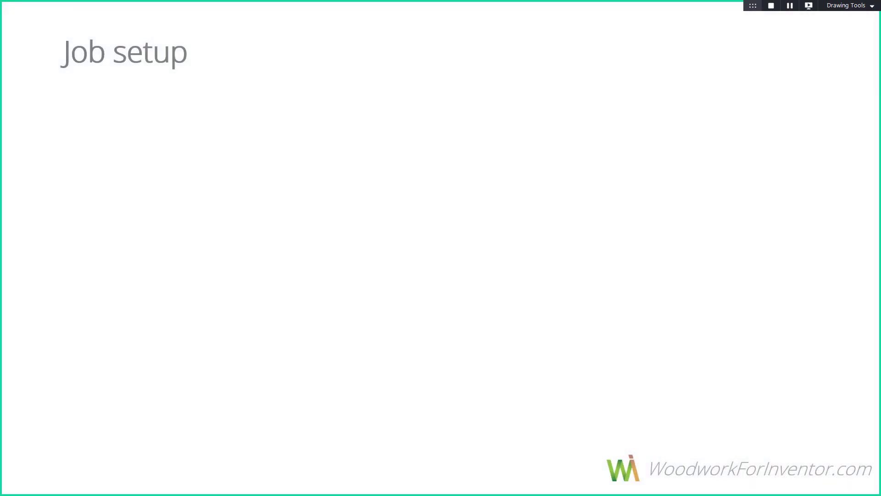
pyautogui.press('Right')
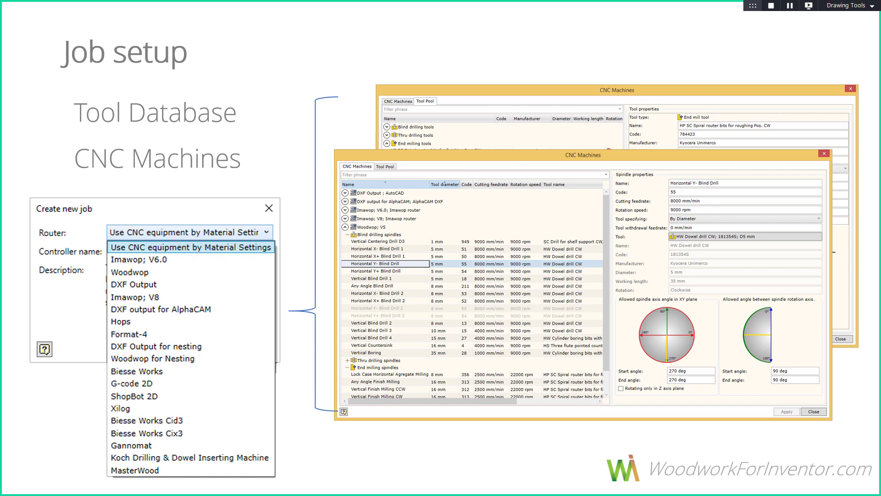
pyautogui.press('Right')
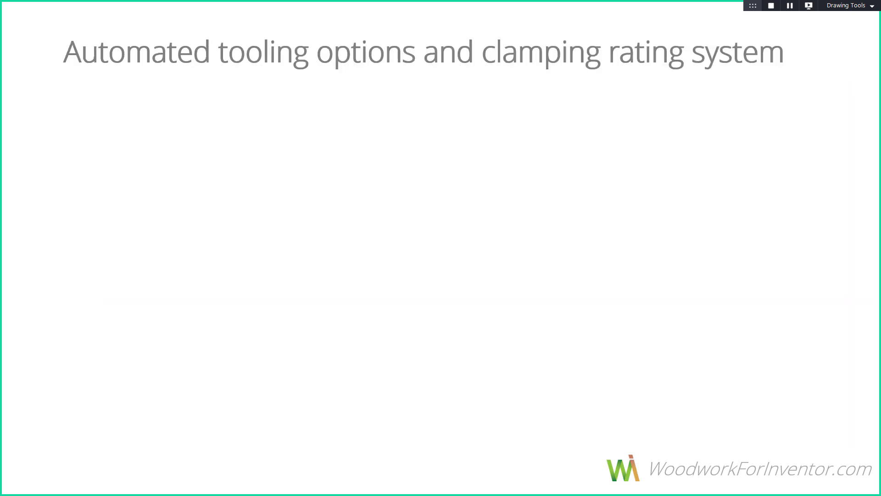
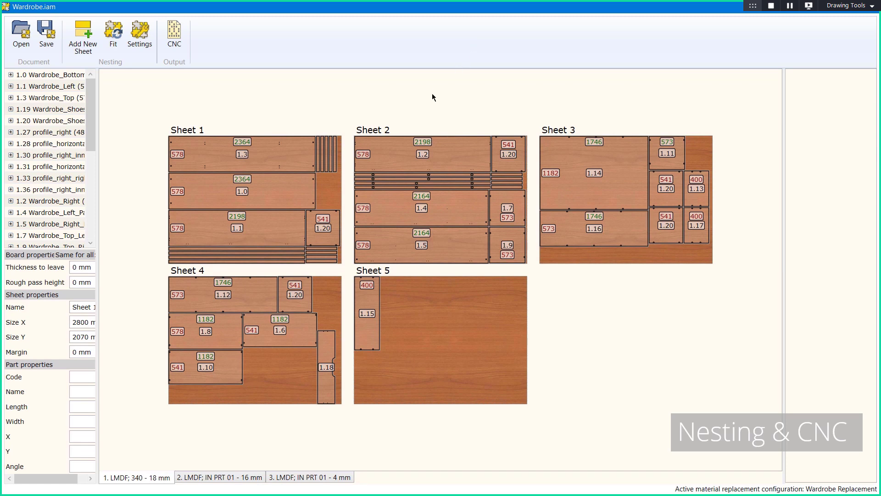
# Step: Review the nesting layouts for the 18 mm, 16 mm and 4 mm LMDF boards and close the nesting window
pyautogui.scroll(2, 208, 187)
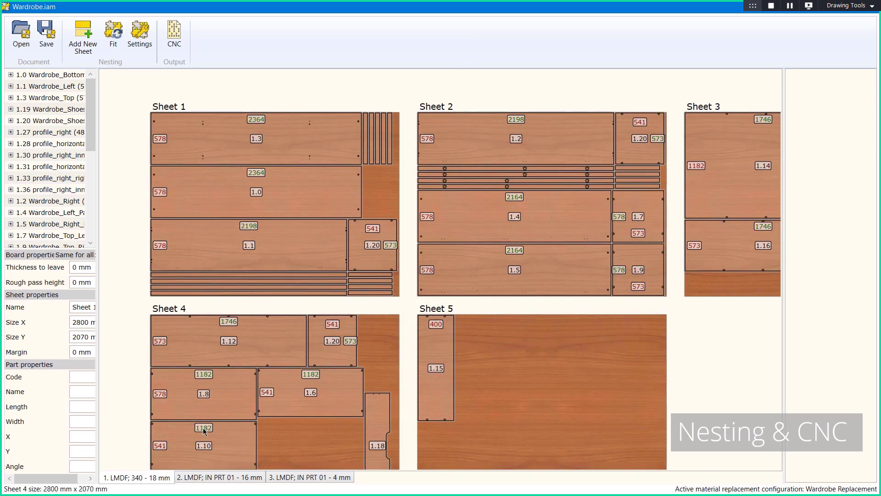
pyautogui.click(195, 477)
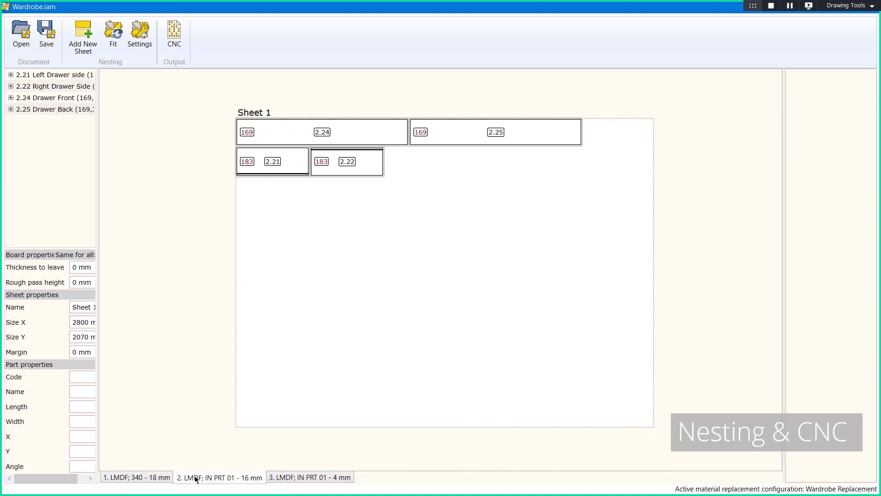
pyautogui.click(298, 478)
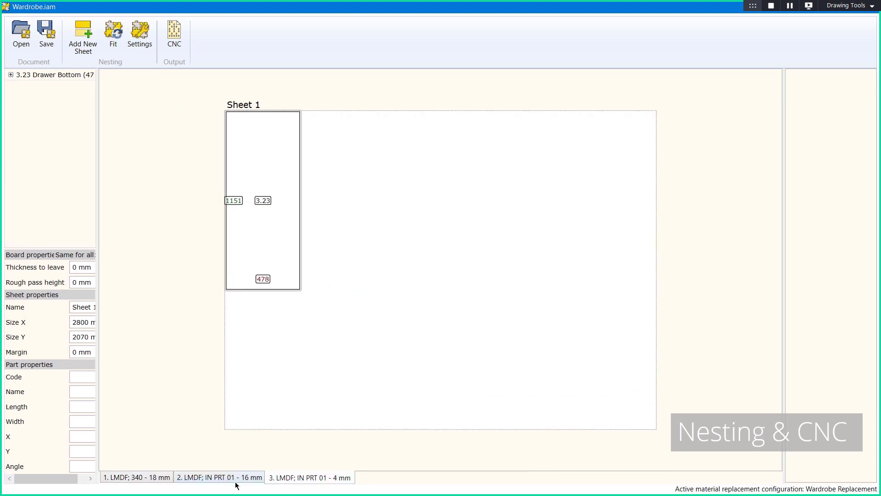
pyautogui.click(142, 478)
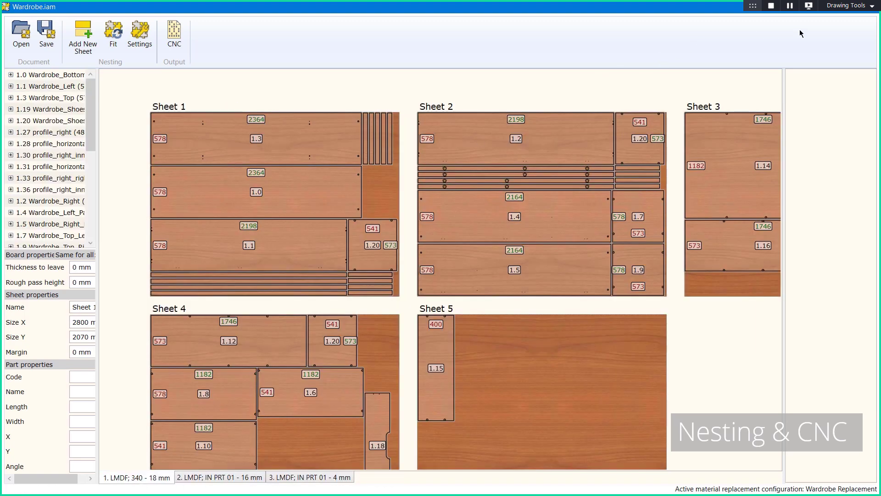
pyautogui.click(868, 7)
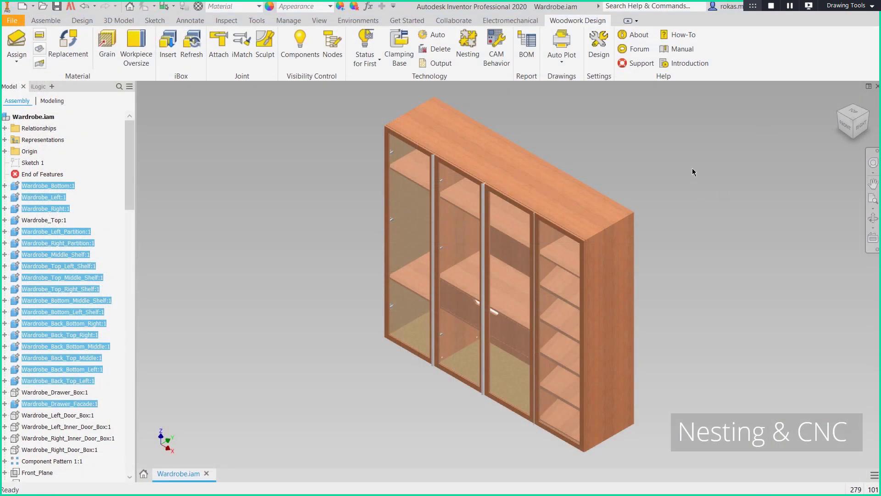
# Step: Automatically generate CNC technology for the selected wardrobe parts with the Woodwop router, adding to the existing technology data
pyautogui.click(438, 35)
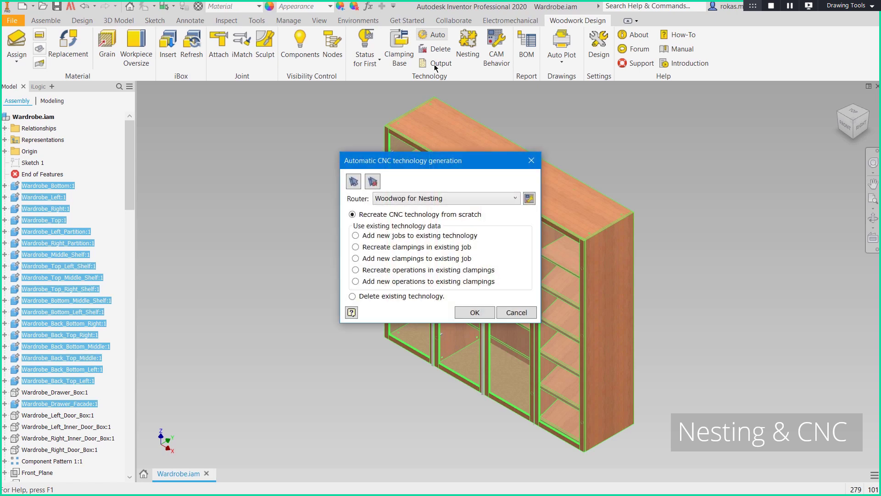
pyautogui.click(441, 198)
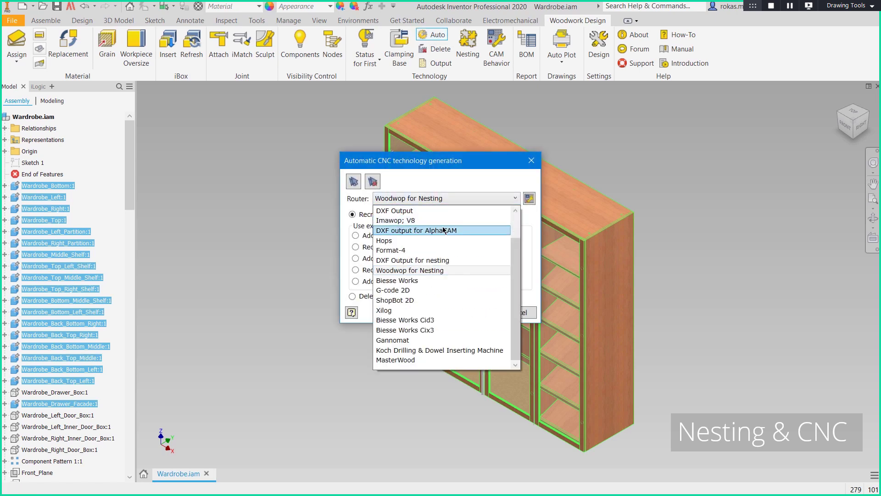
pyautogui.scroll(1, 437, 294)
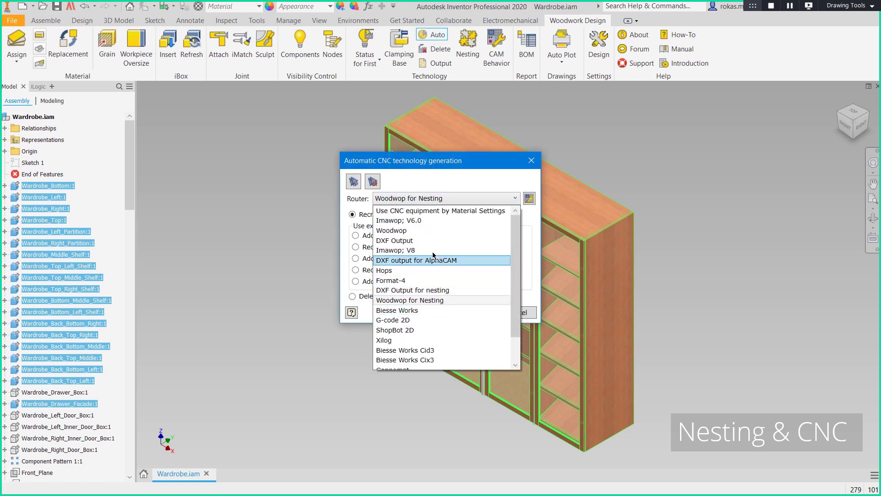
pyautogui.click(436, 230)
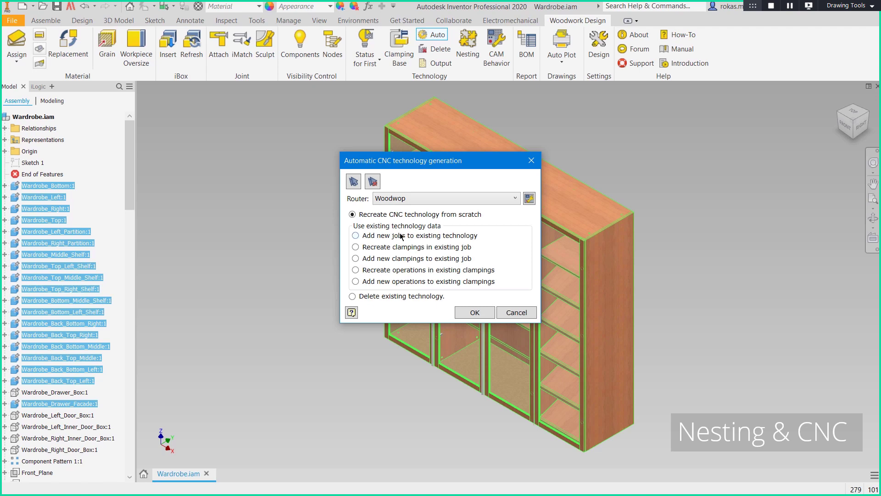
pyautogui.click(356, 258)
pyautogui.click(485, 314)
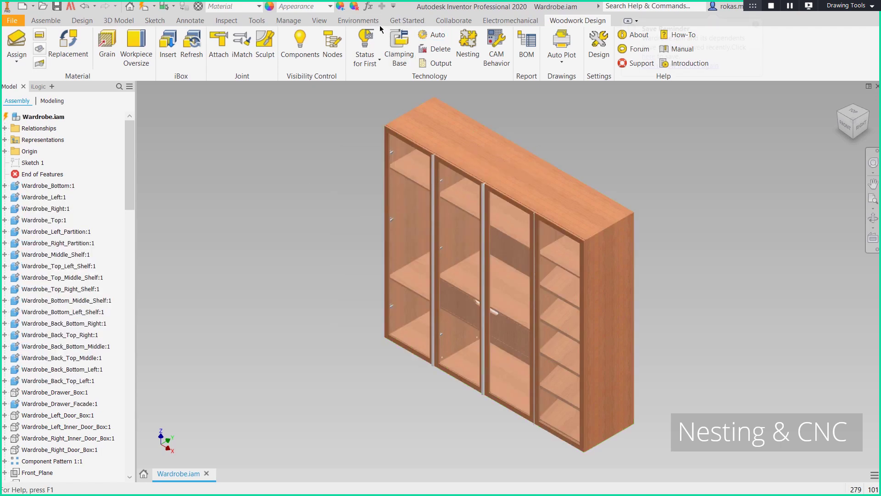
# Step: Show the technology status marks on the wardrobe and open Wardrobe_Drawer_Facade in the CAM environment
pyautogui.click(365, 35)
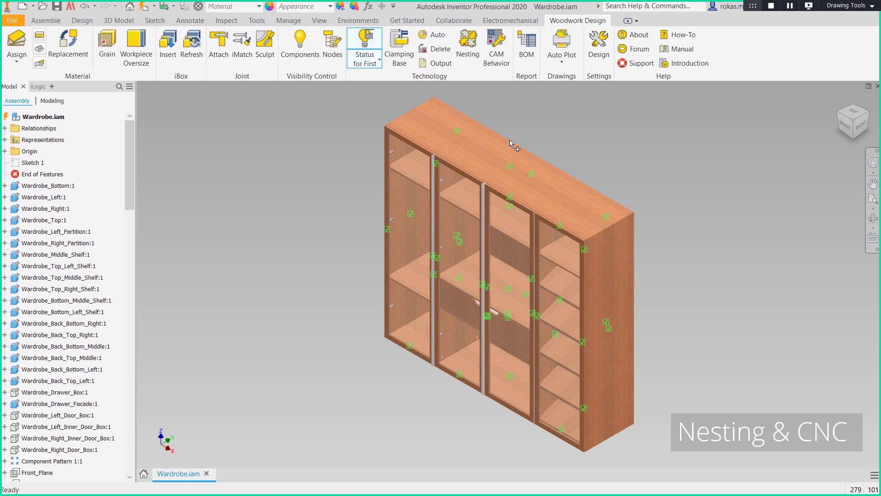
pyautogui.doubleClick(490, 322)
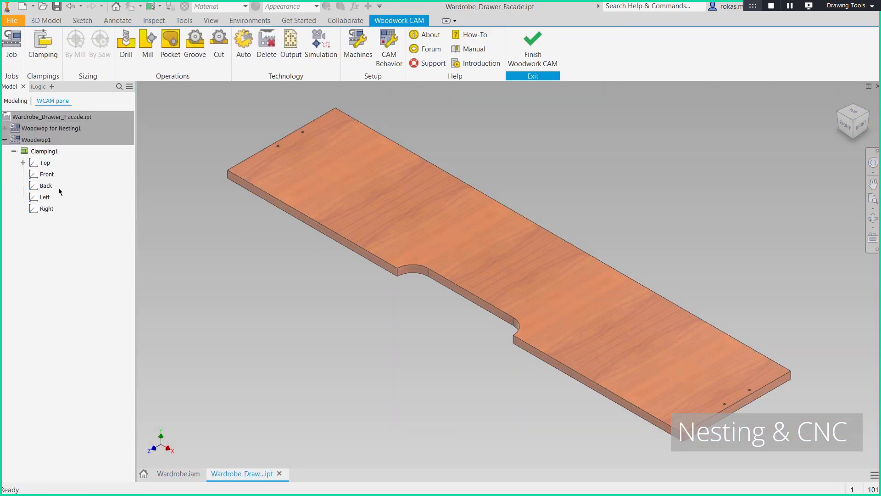
# Step: Examine the 16 mm milling and 5 mm blind drilling operations on the Top plane of the drawer facade's Woodwop1 job
pyautogui.click(21, 162)
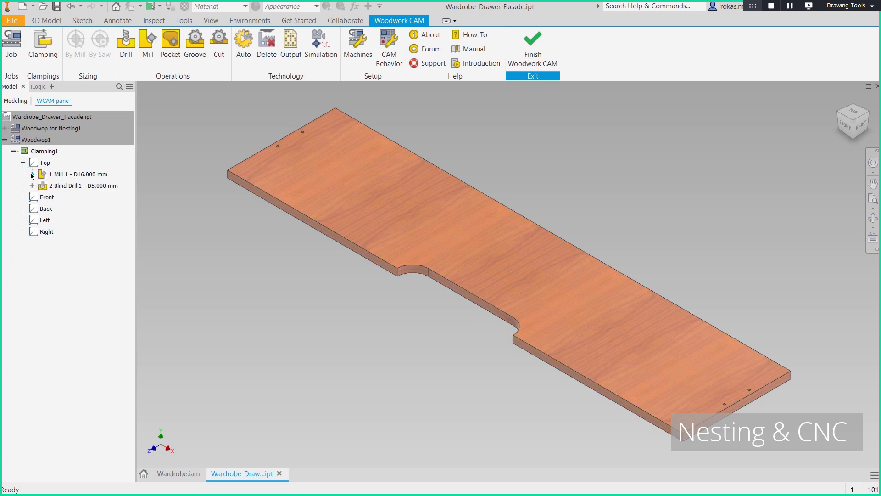
pyautogui.click(32, 174)
pyautogui.click(75, 174)
pyautogui.click(81, 186)
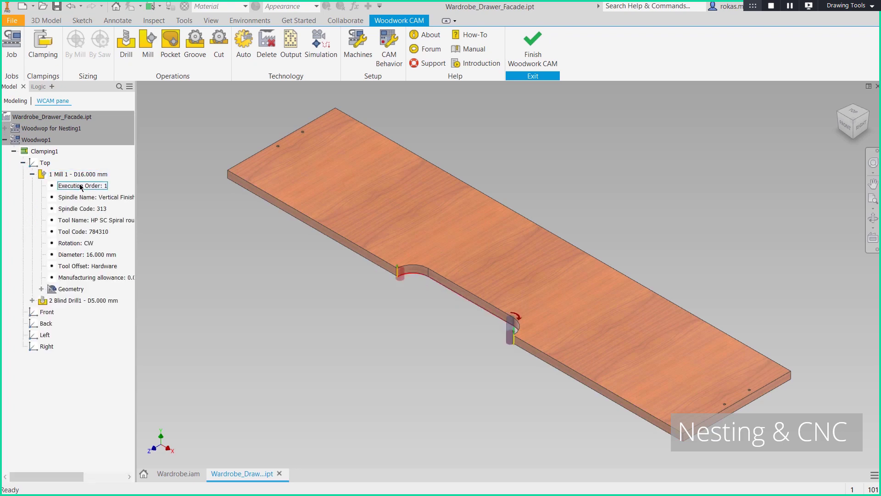
pyautogui.click(81, 197)
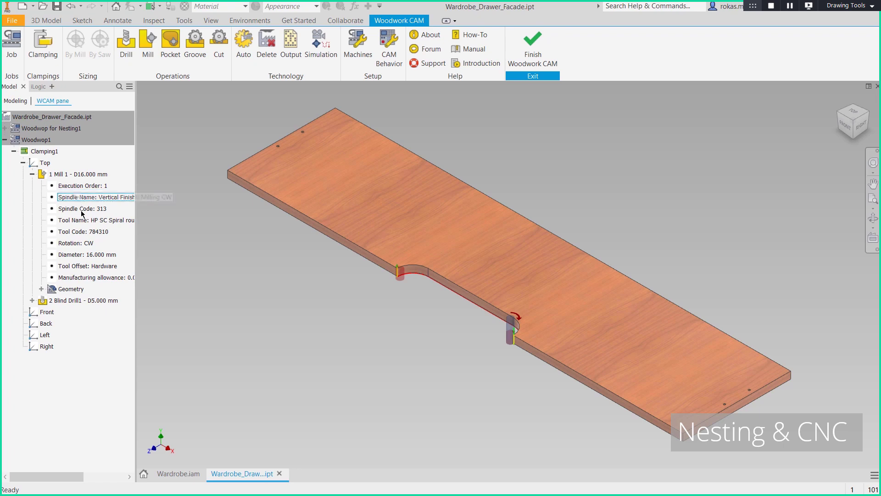
pyautogui.click(83, 220)
pyautogui.click(84, 232)
pyautogui.click(84, 244)
pyautogui.click(85, 209)
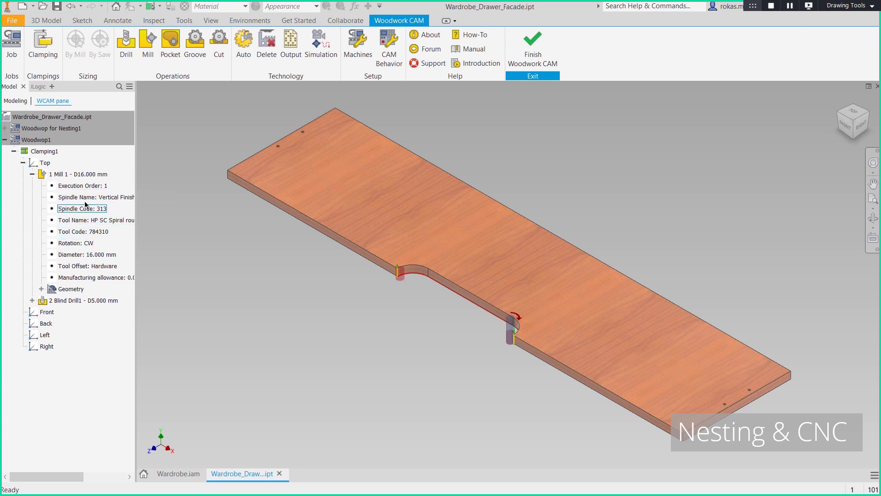
pyautogui.click(86, 197)
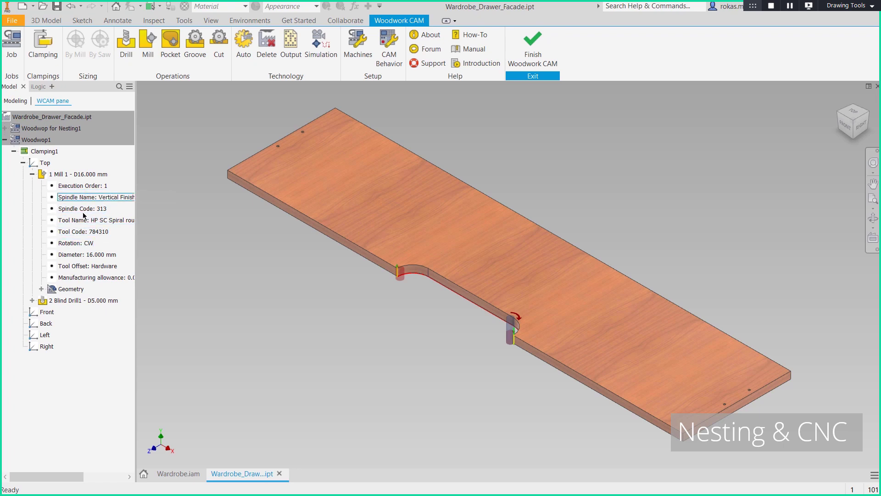
pyautogui.click(32, 300)
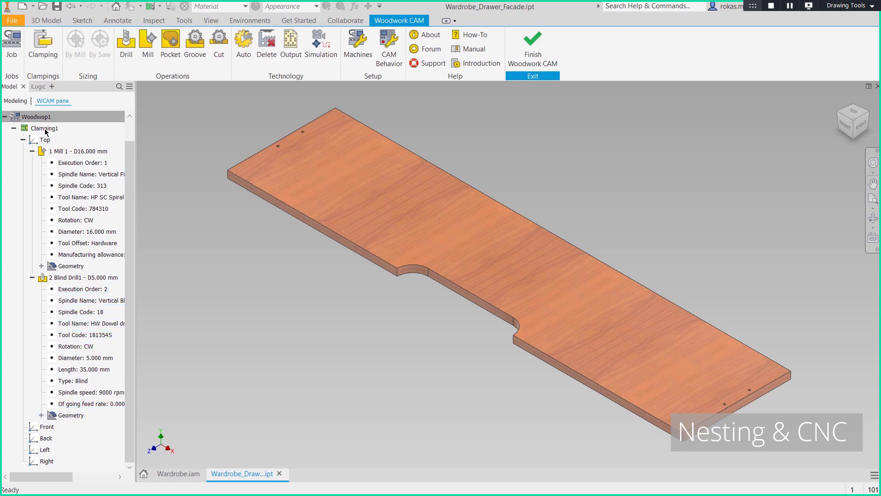
# Step: Examine the nesting operation on the Top plane of the drawer facade's Woodwop for Nesting1 job
pyautogui.scroll(2, 13, 122)
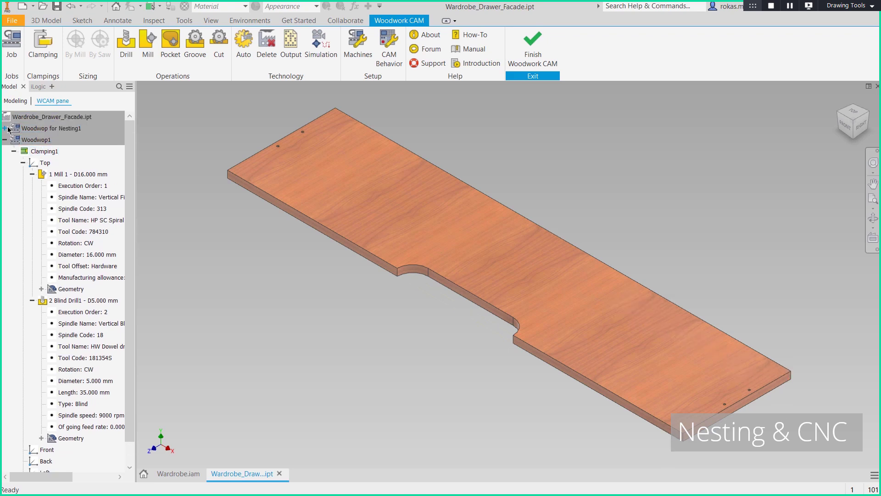
pyautogui.click(4, 128)
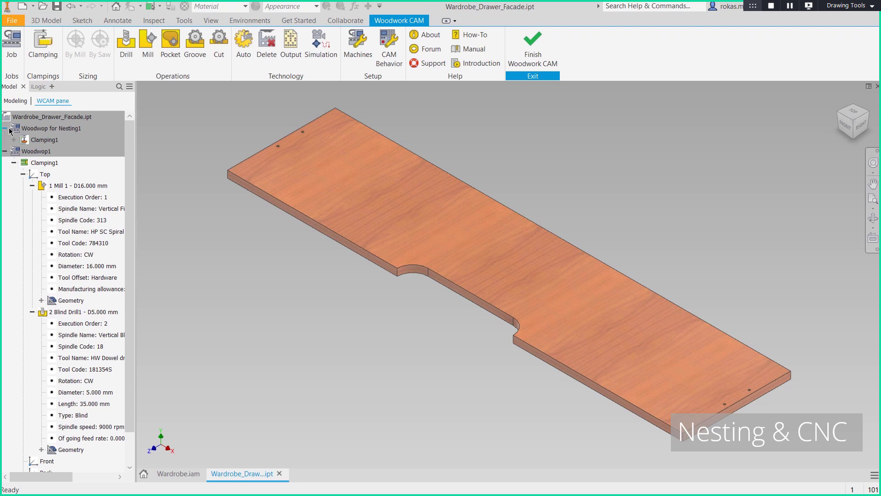
pyautogui.click(13, 140)
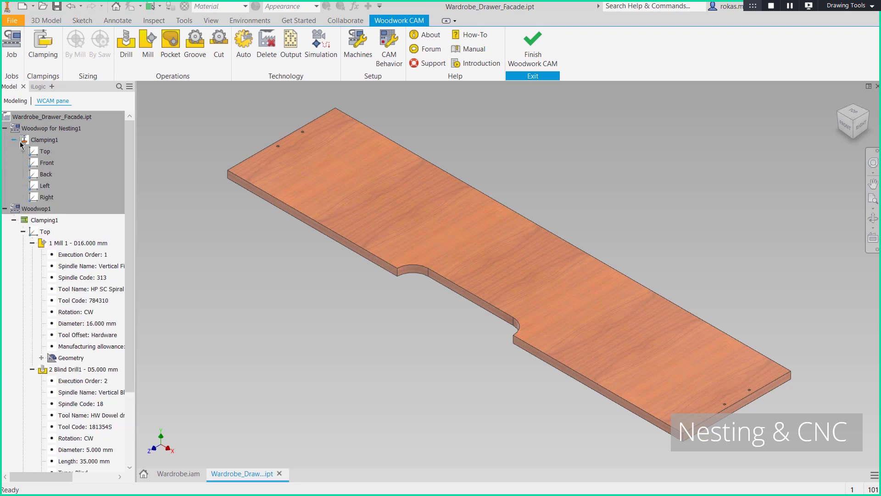
pyautogui.click(24, 141)
pyautogui.click(23, 151)
pyautogui.click(44, 152)
pyautogui.click(55, 163)
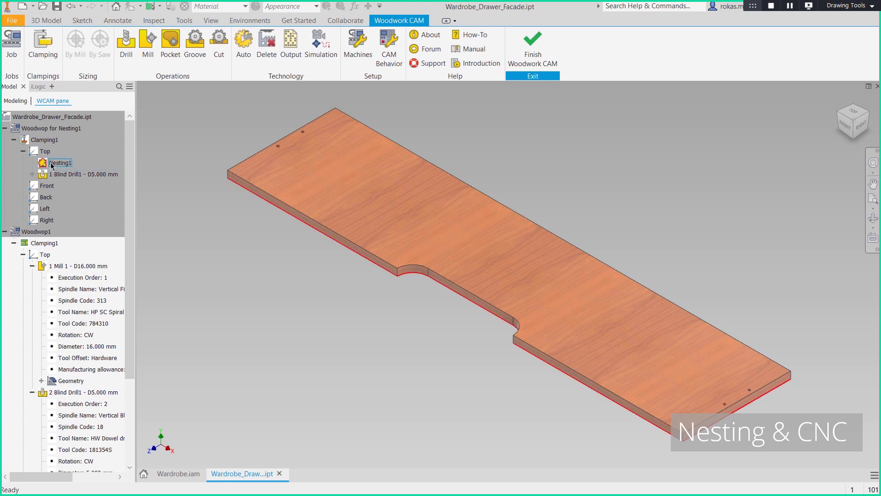
pyautogui.rightClick(50, 162)
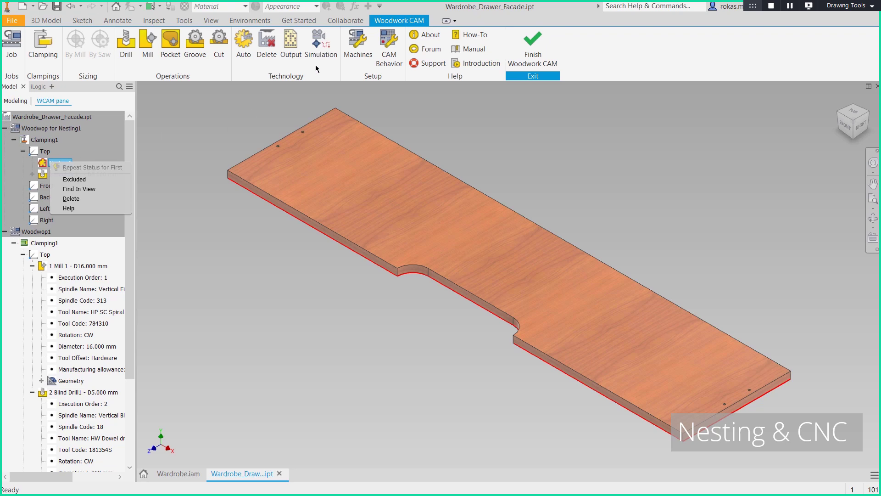
# Step: Run the CNC processing simulation of the Woodwop for Nesting1 job on the drawer facade and finish the CAM environment
pyautogui.click(320, 50)
pyautogui.click(319, 49)
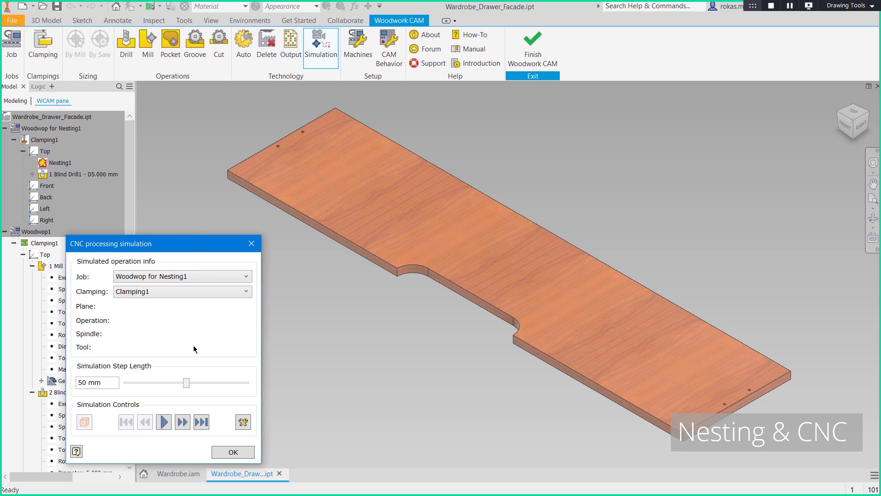
pyautogui.click(163, 422)
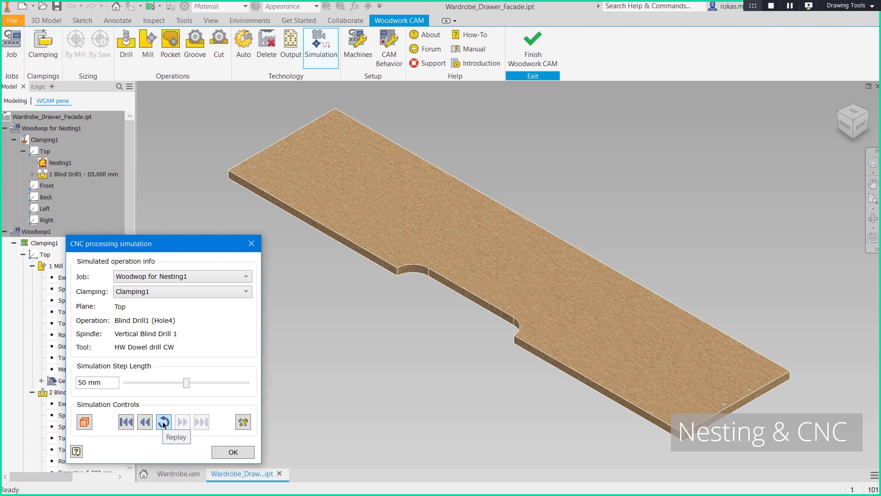
pyautogui.click(220, 452)
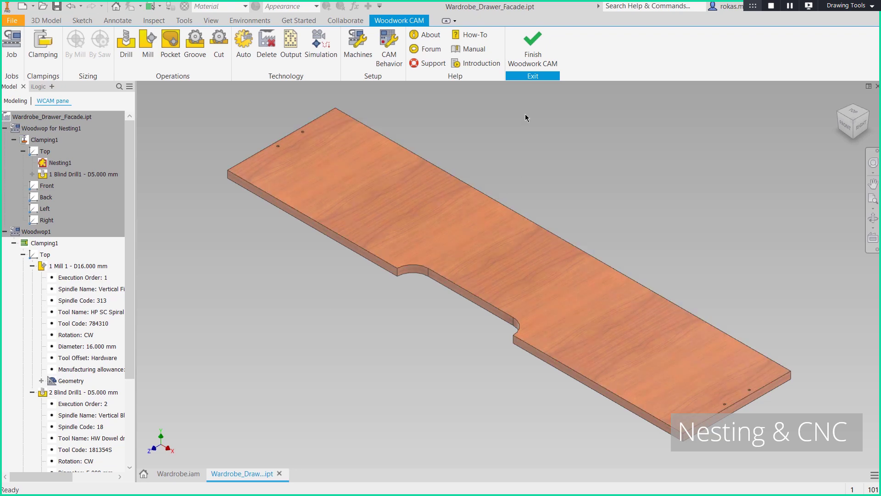
pyautogui.click(534, 37)
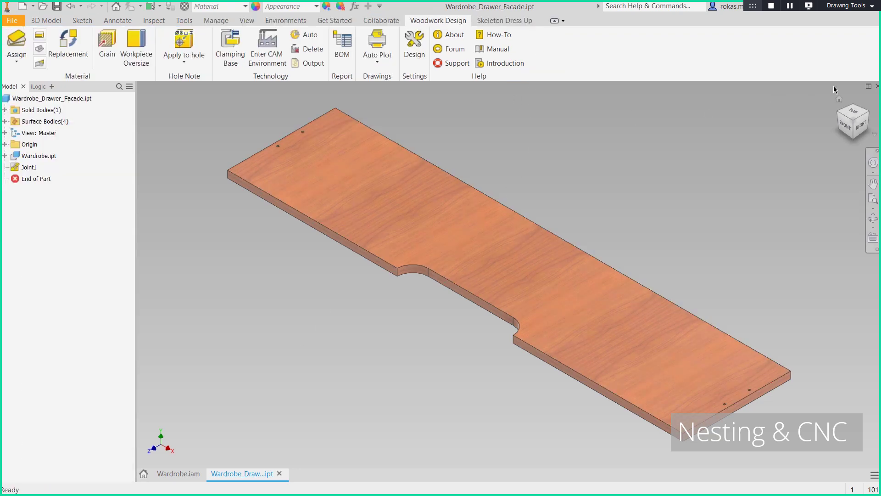
# Step: Close the drawer facade without saving and output the CNC program files for the wardrobe assembly
pyautogui.click(877, 86)
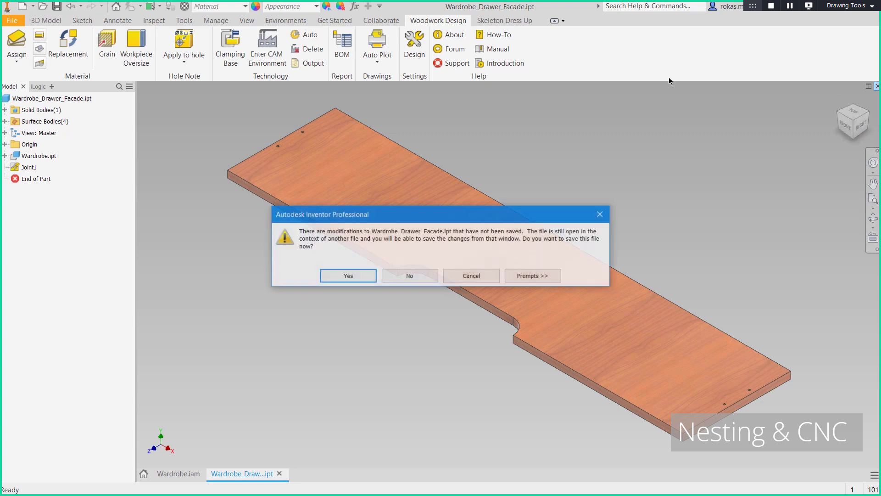
pyautogui.click(415, 273)
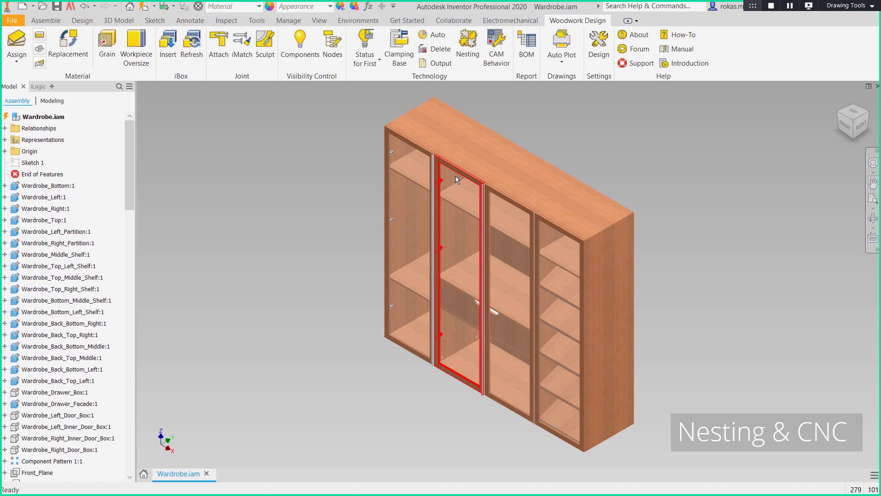
pyautogui.click(440, 63)
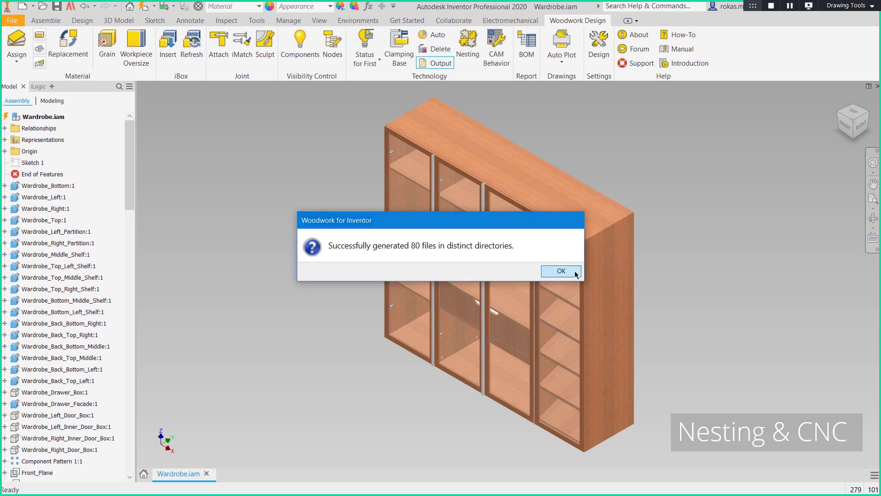
pyautogui.click(573, 273)
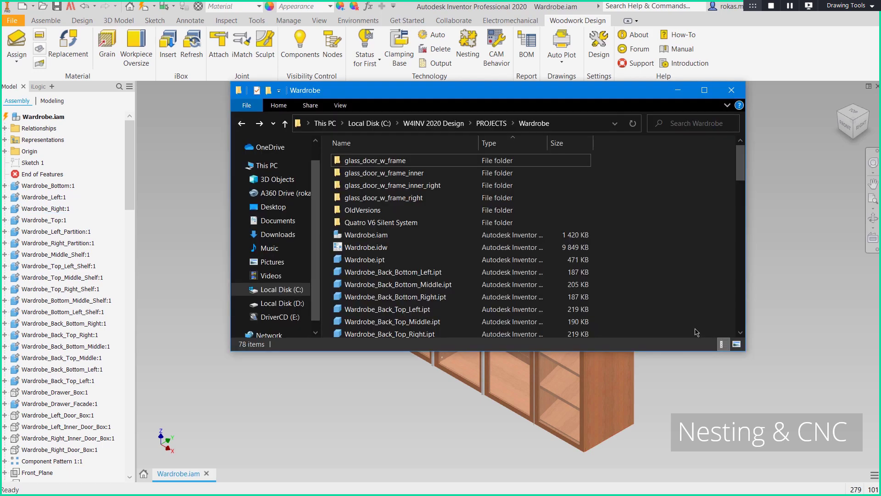
# Step: Open Wardrobe_Back_Top_Left_J1C1.MPR from the Wardrobe project folder in woodWOP and show the workpiece in isometric view
pyautogui.scroll(-8, 572, 273)
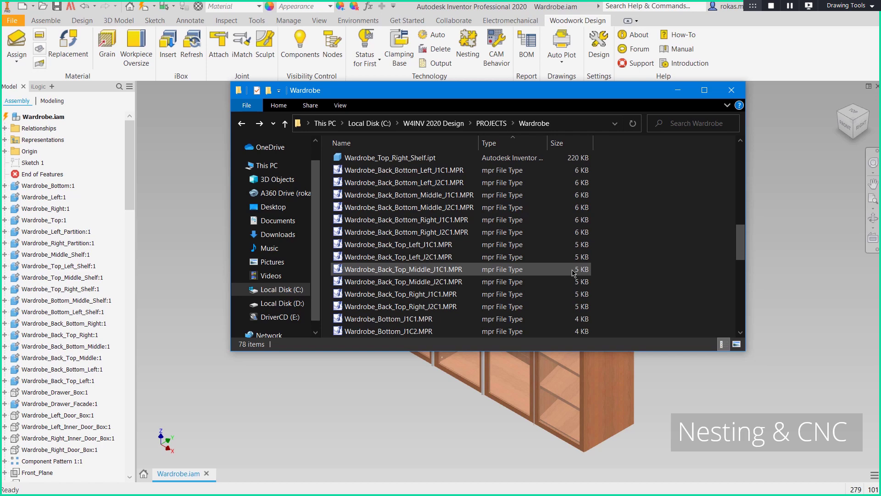
pyautogui.scroll(1, 572, 271)
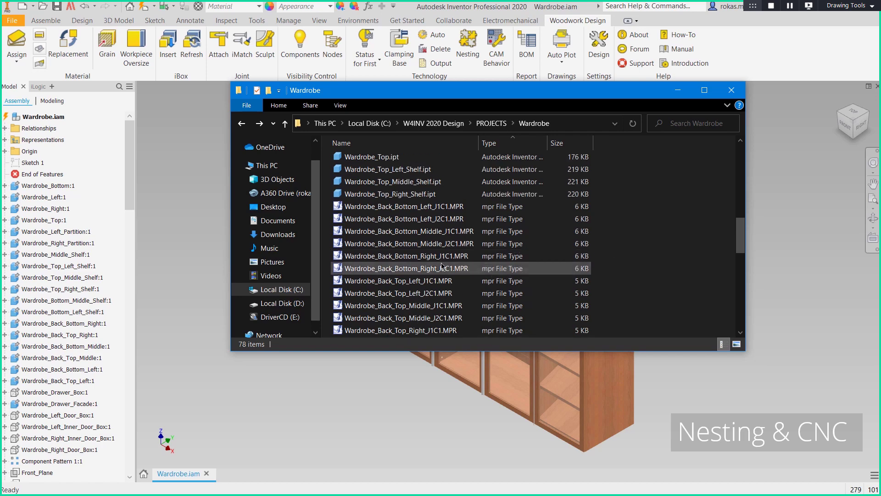
pyautogui.click(432, 284)
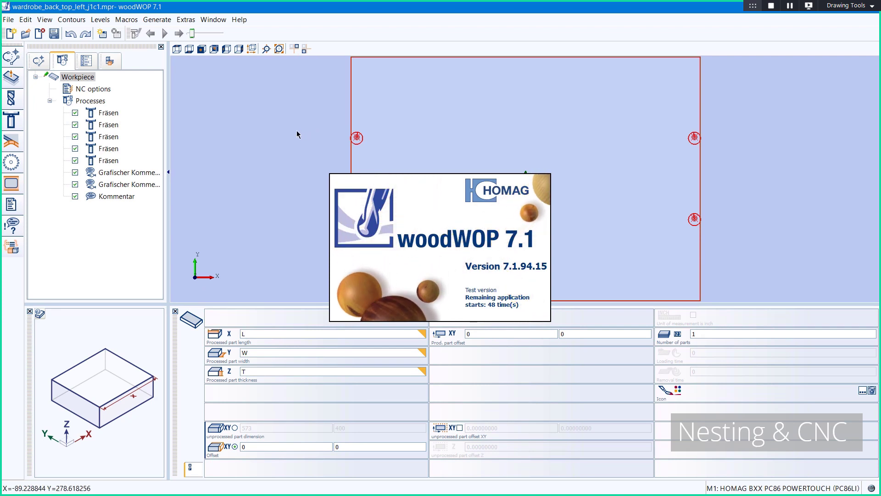
pyautogui.click(251, 48)
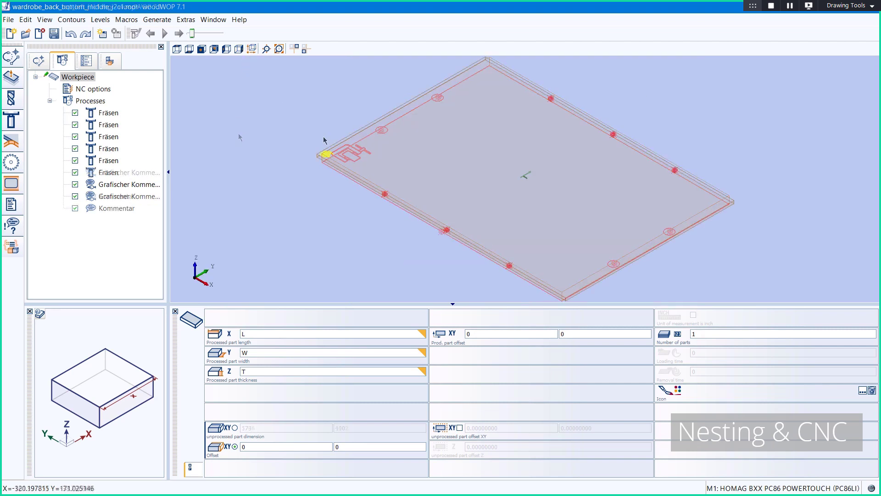
# Step: Examine the machining in the back bottom middle, left side and top right shelf J2C1 programs
pyautogui.scroll(8, 334, 179)
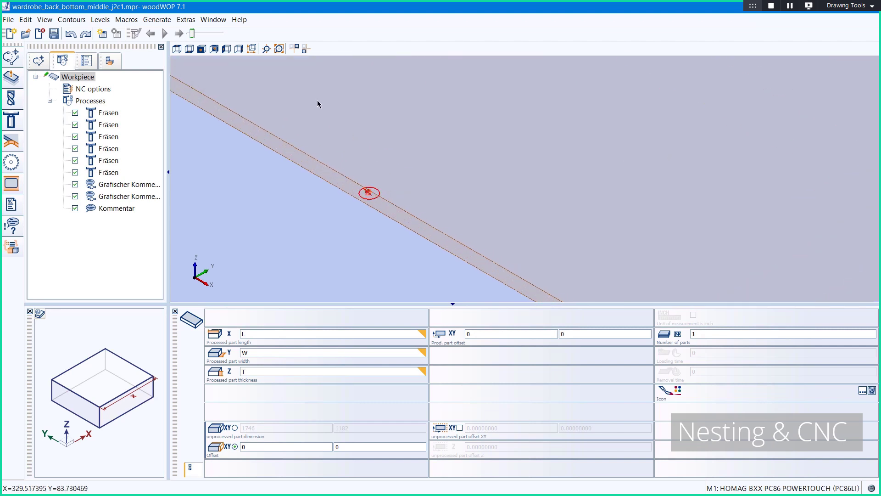
pyautogui.scroll(-2, 335, 124)
pyautogui.scroll(-5, 334, 124)
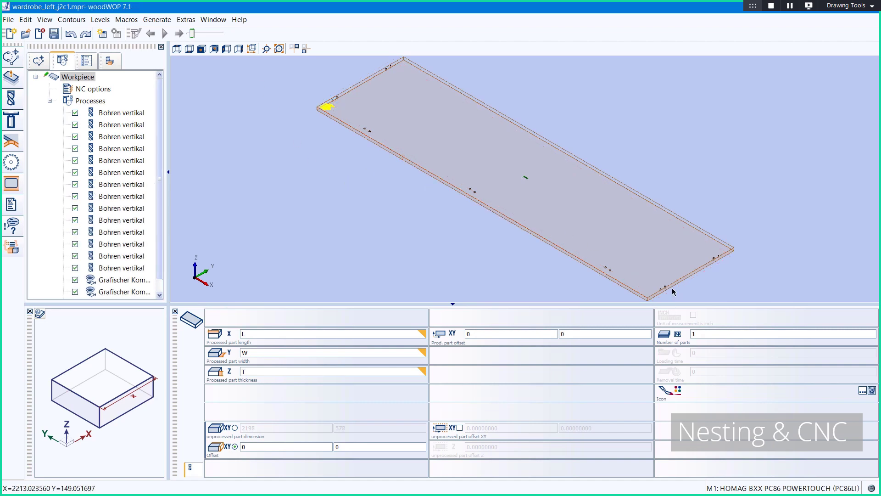
pyautogui.scroll(4, 683, 289)
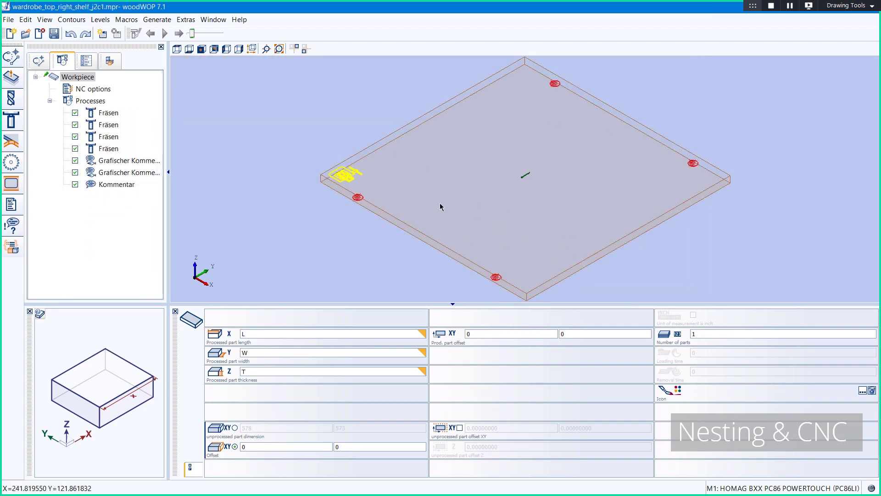
pyautogui.scroll(4, 337, 184)
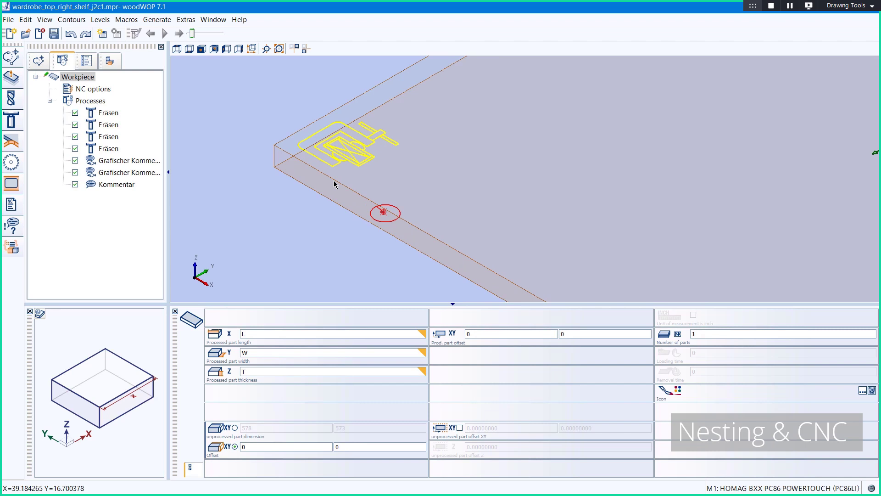
pyautogui.scroll(-4, 334, 185)
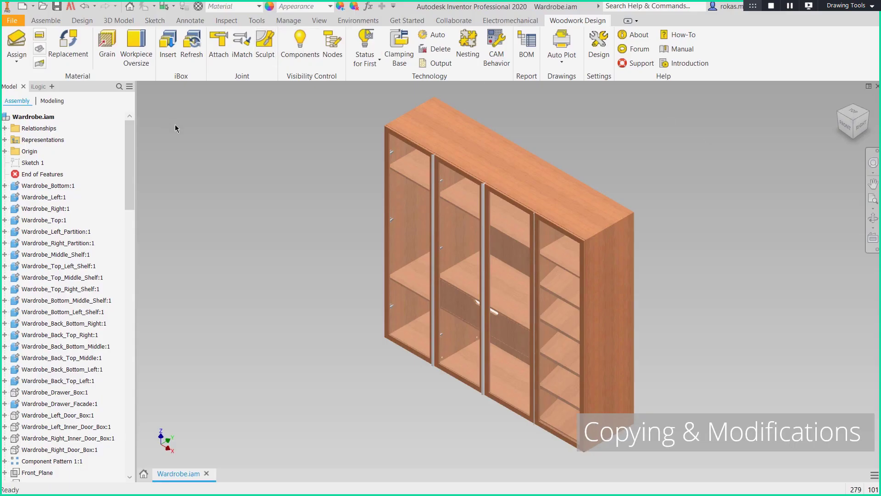
# Step: Load the wardrobe in Assembly Copier and apply C:\W4INV 2020 Design\PROJECTS\Wardrobe - copy as the new location for all files
pyautogui.click(72, 6)
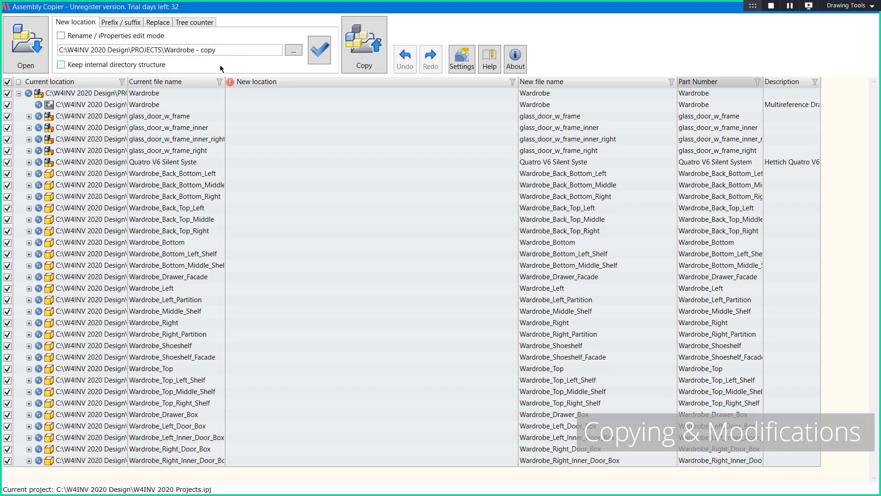
pyautogui.moveTo(238, 45)
pyautogui.mouseDown()
pyautogui.moveTo(74, 51)
pyautogui.moveTo(80, 61)
pyautogui.moveTo(246, 53)
pyautogui.mouseUp()
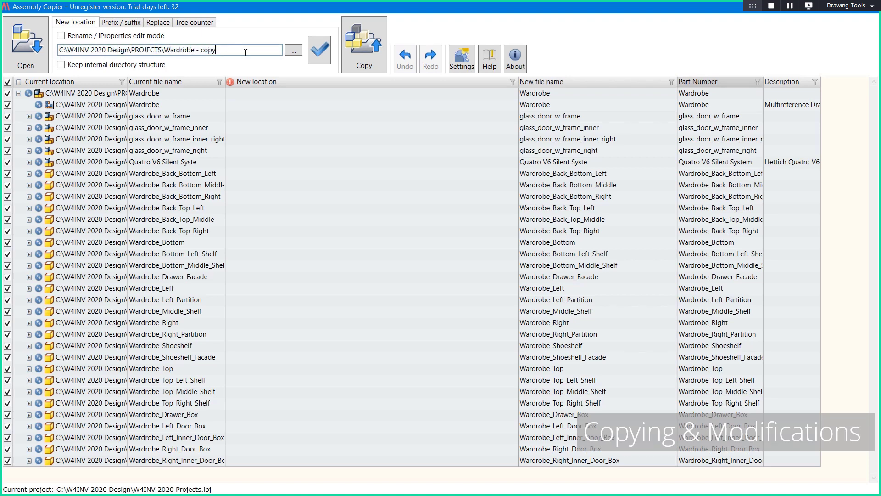
pyautogui.click(312, 49)
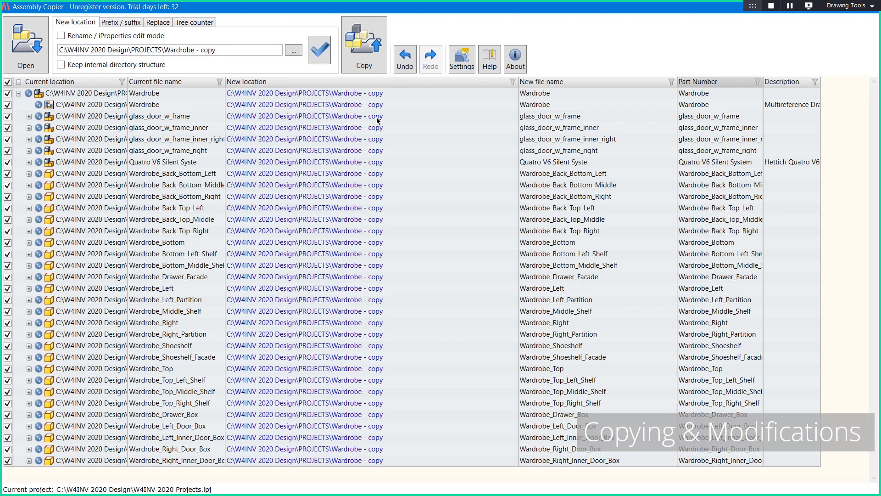
# Step: Add the suffix _COPY to all new file names and part numbers
pyautogui.click(112, 25)
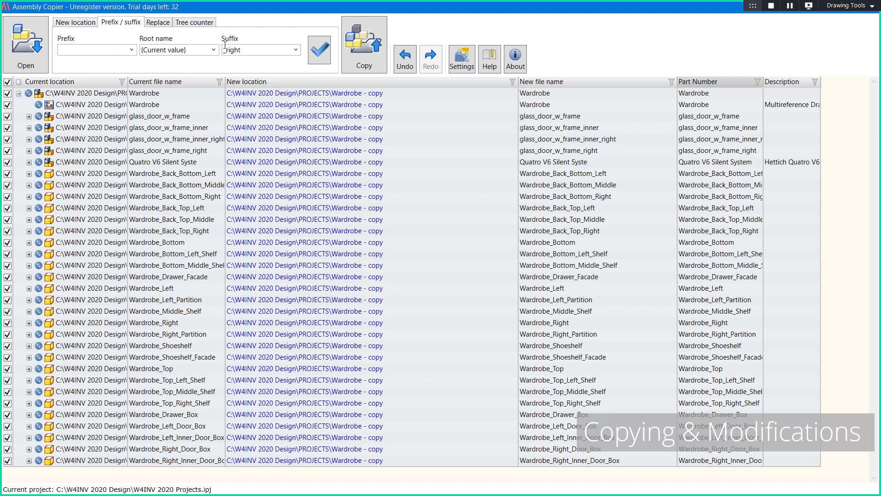
pyautogui.doubleClick(225, 46)
pyautogui.write('_COPY')
pyautogui.click(601, 91)
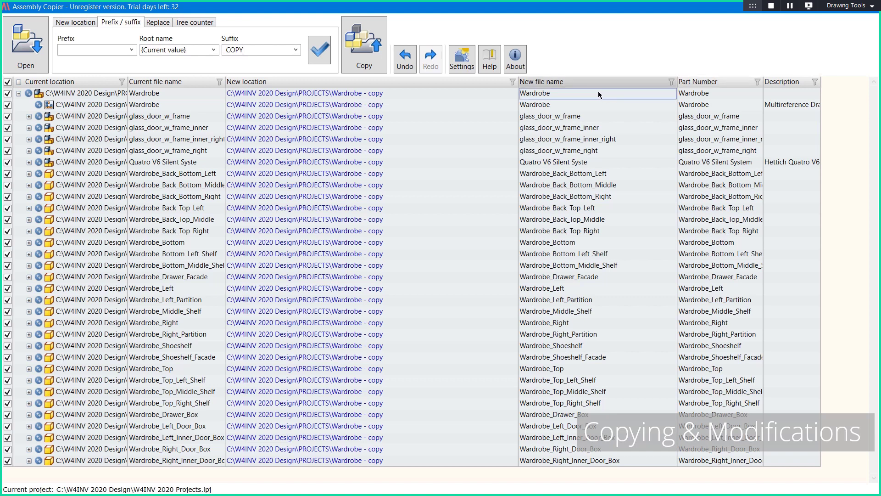
pyautogui.click(320, 54)
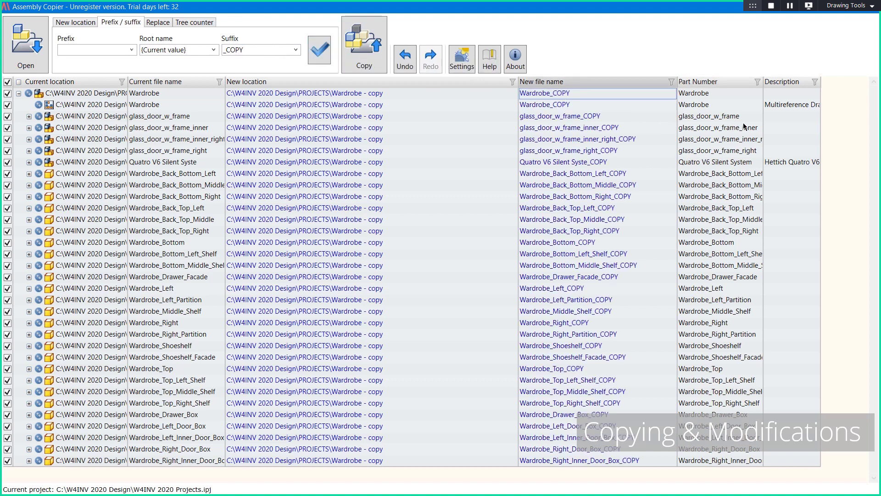
pyautogui.click(731, 95)
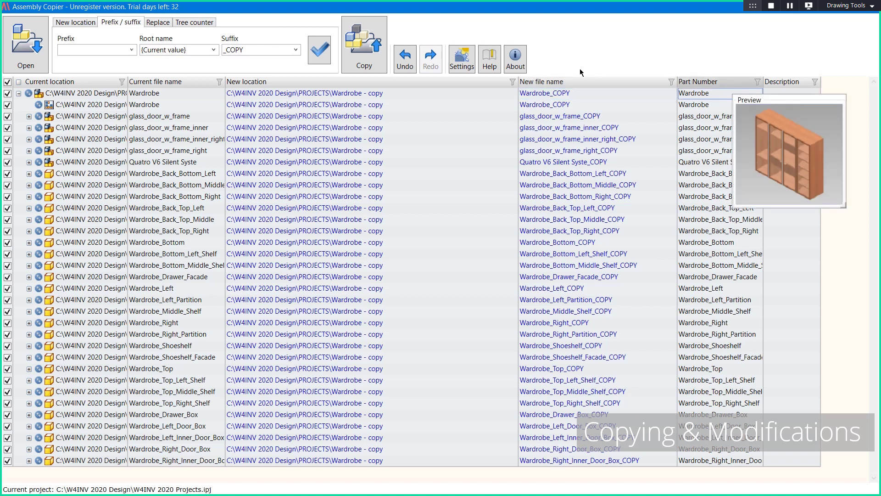
pyautogui.click(310, 54)
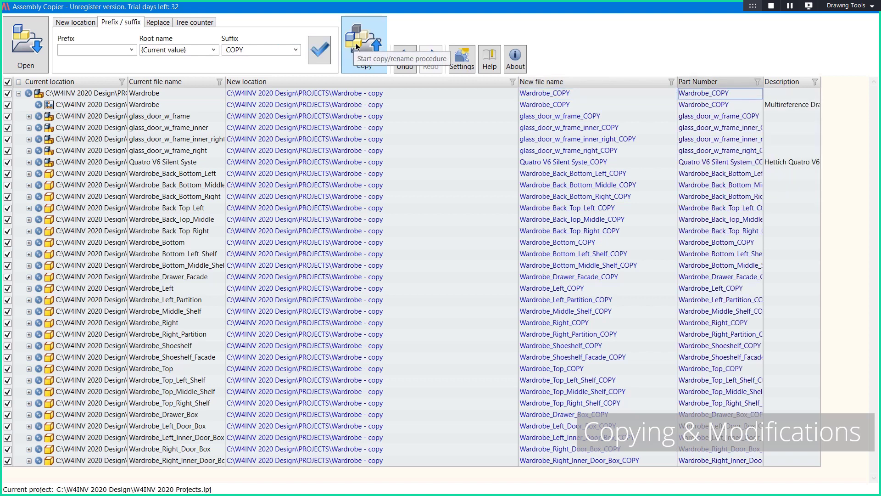
# Step: Run the copy procedure, open the new Wardrobe_COPY.iam assembly and close the original Wardrobe.iam
pyautogui.click(356, 46)
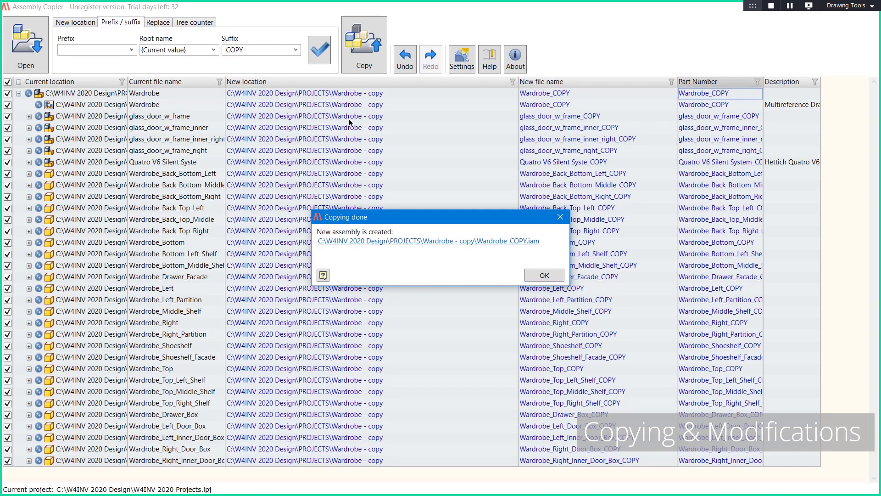
pyautogui.click(465, 241)
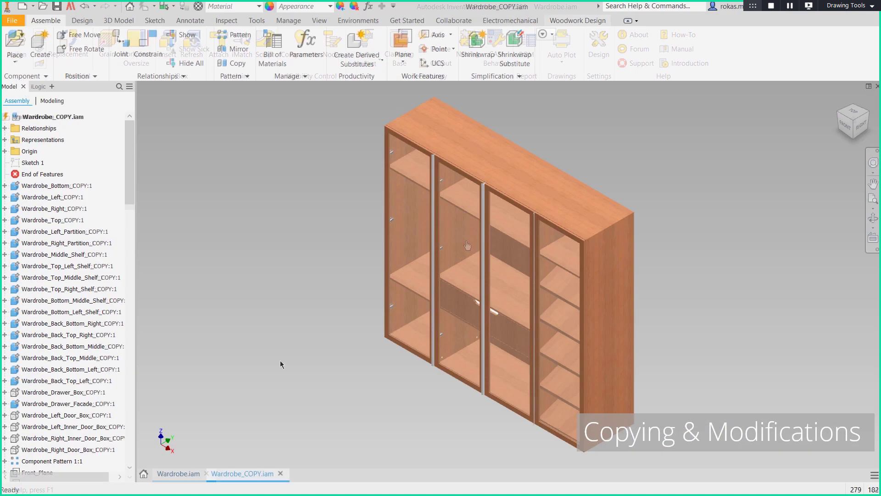
pyautogui.click(176, 473)
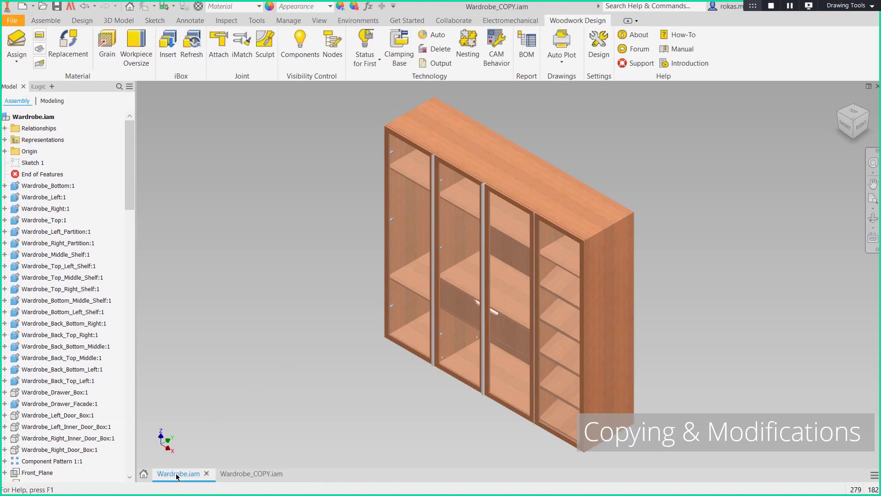
pyautogui.click(206, 474)
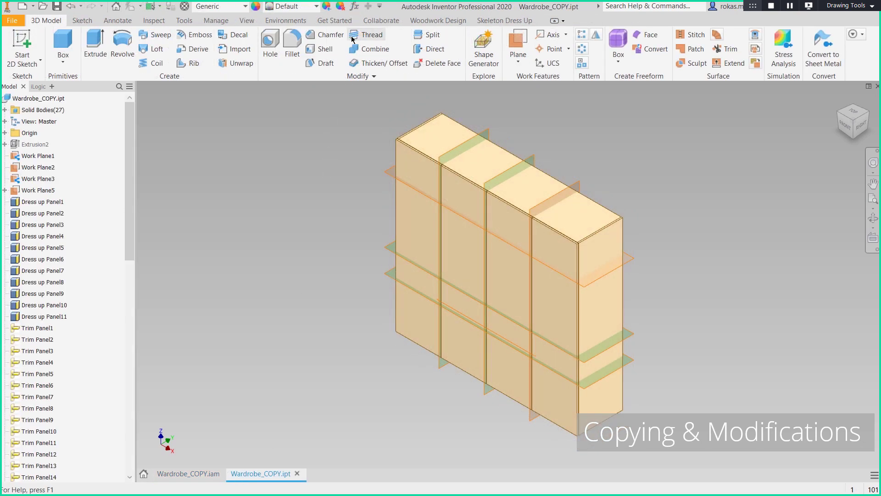
# Step: Set the Right_Partition parameter to 600 mm and Left_Partition to 900 mm in Wardrobe_COPY.ipt
pyautogui.click(355, 6)
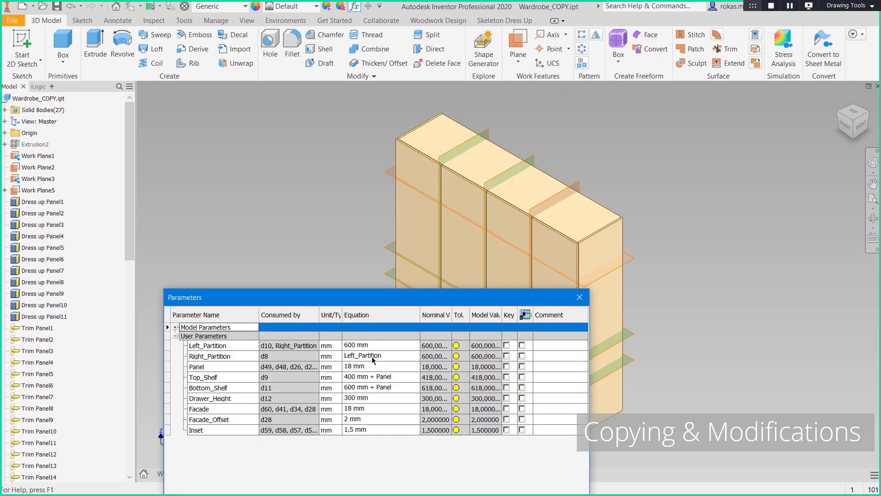
pyautogui.click(379, 356)
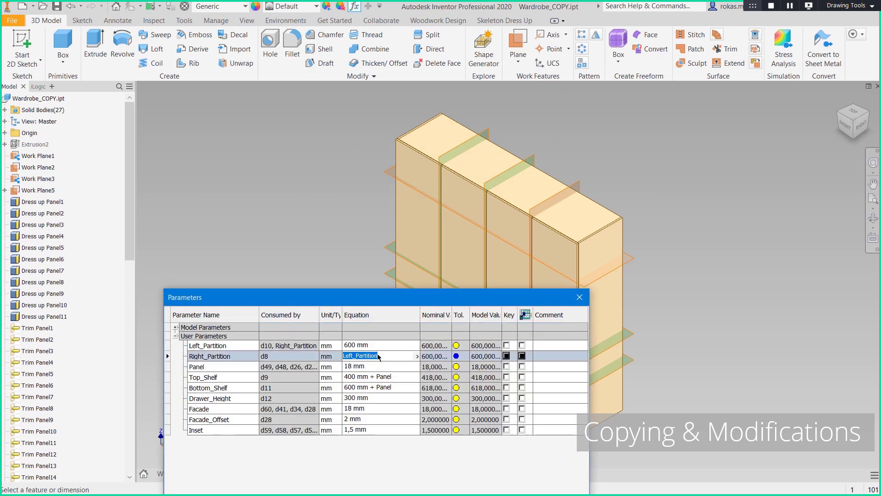
pyautogui.write('6')
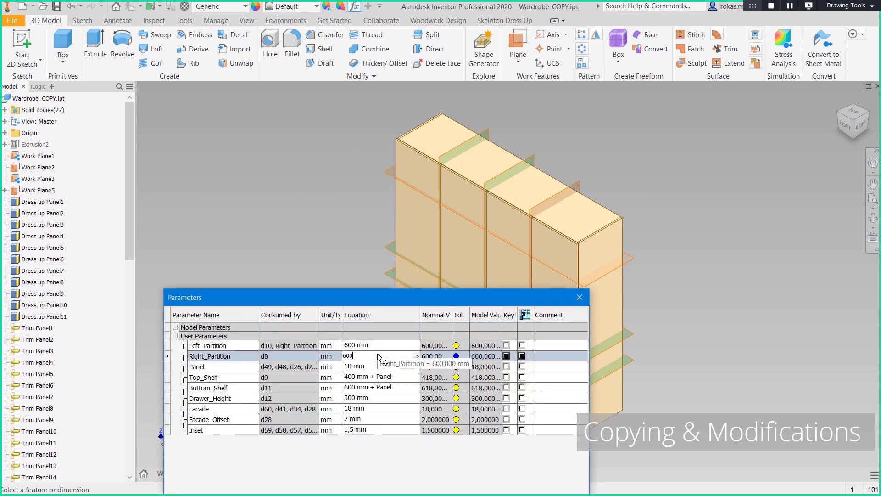
pyautogui.write('00')
pyautogui.press('Return')
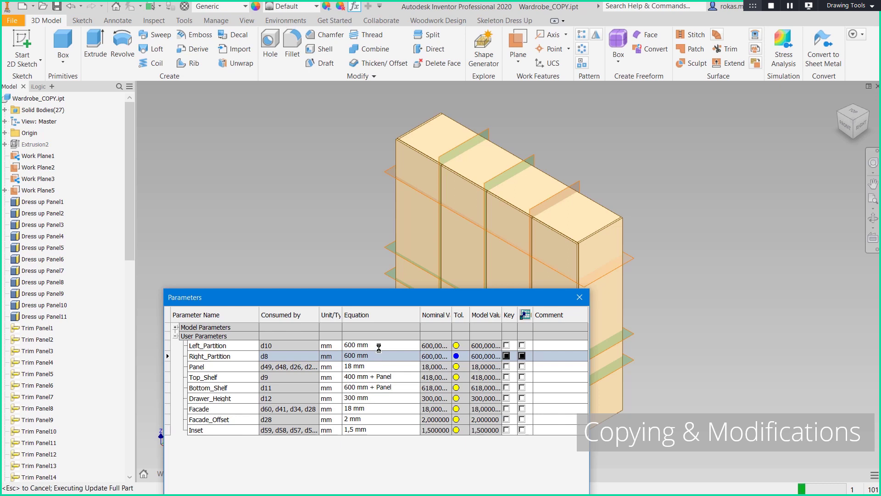
pyautogui.click(379, 345)
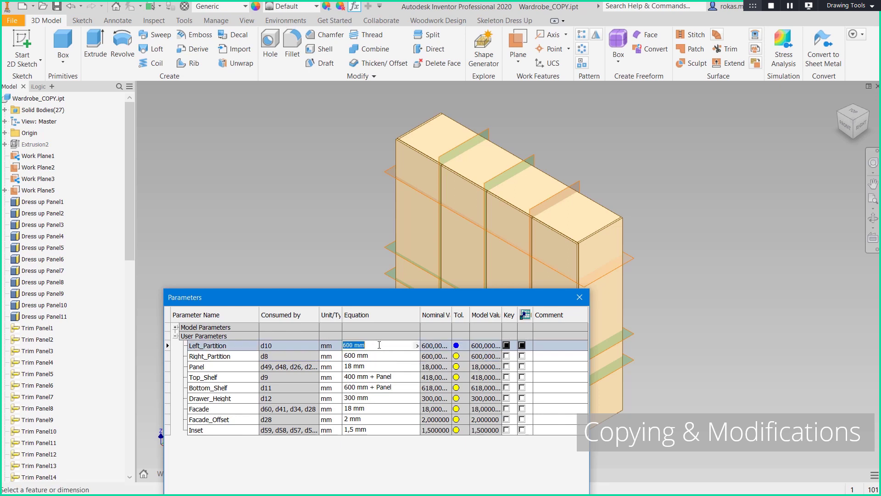
pyautogui.write('900')
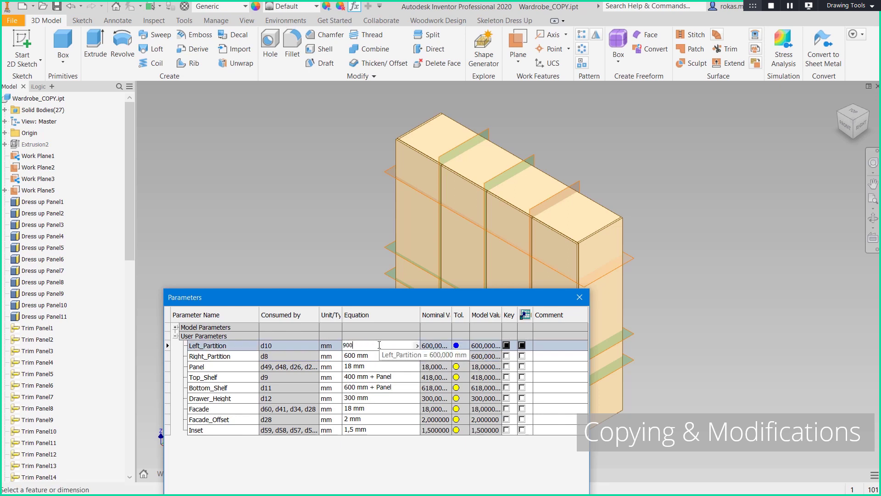
pyautogui.press('Return')
pyautogui.press('Escape')
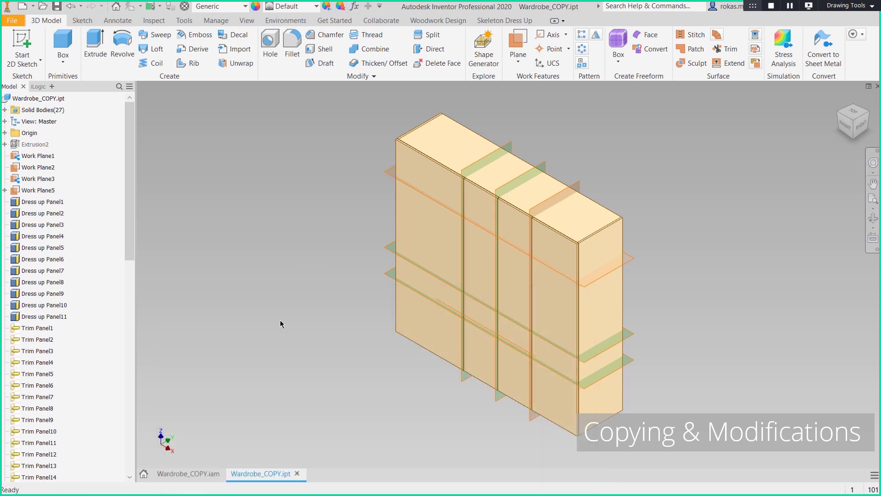
# Step: Update the Wardrobe_COPY.iam assembly to the changed partition parameters and bring up the Woodwork Design tools
pyautogui.click(188, 475)
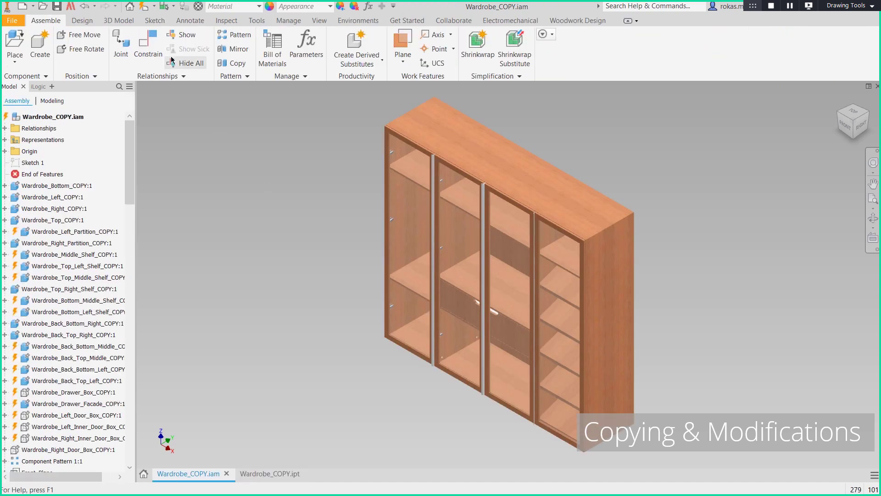
pyautogui.click(143, 7)
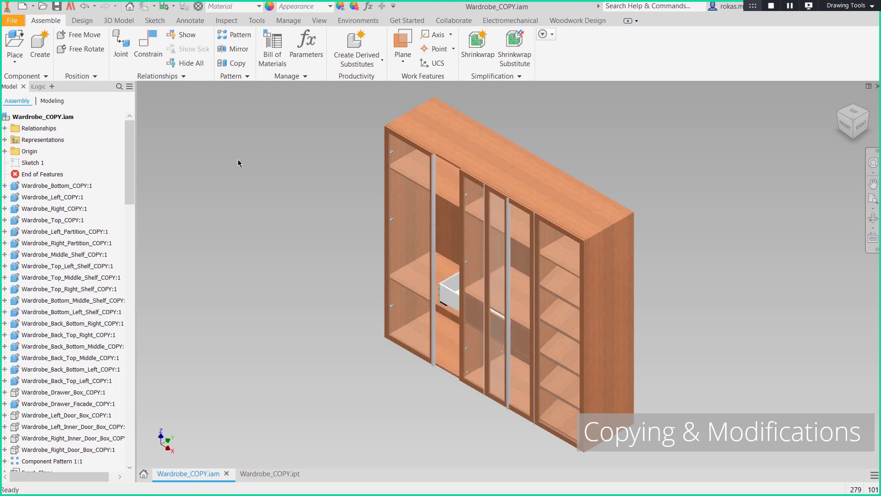
pyautogui.click(578, 20)
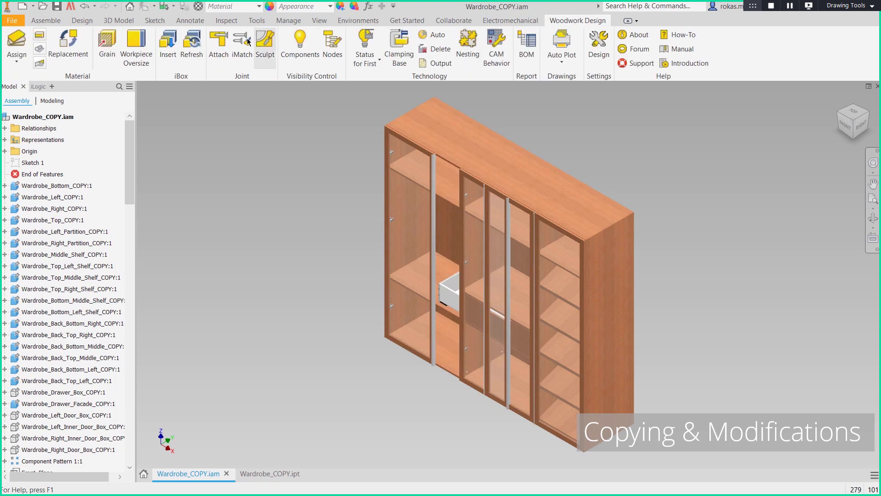
# Step: Refresh the iBox hardware in Wardrobe_COPY.iam and set the Shoe_Shelf_Qty parameter to 7
pyautogui.click(191, 46)
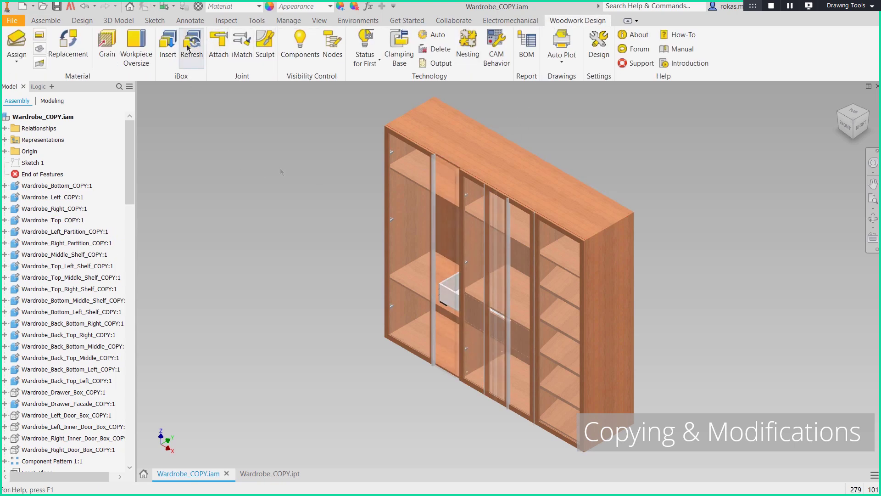
pyautogui.click(368, 6)
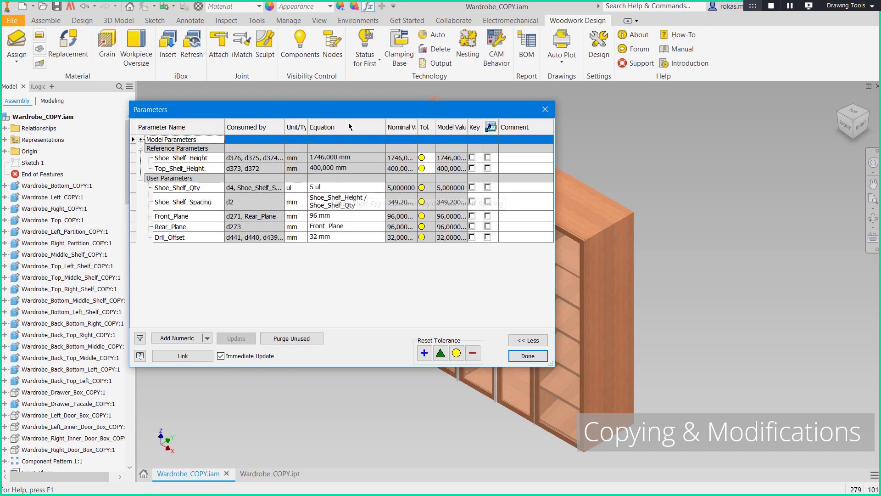
pyautogui.moveTo(330, 109); pyautogui.dragTo(286, 115)
pyautogui.click(280, 194)
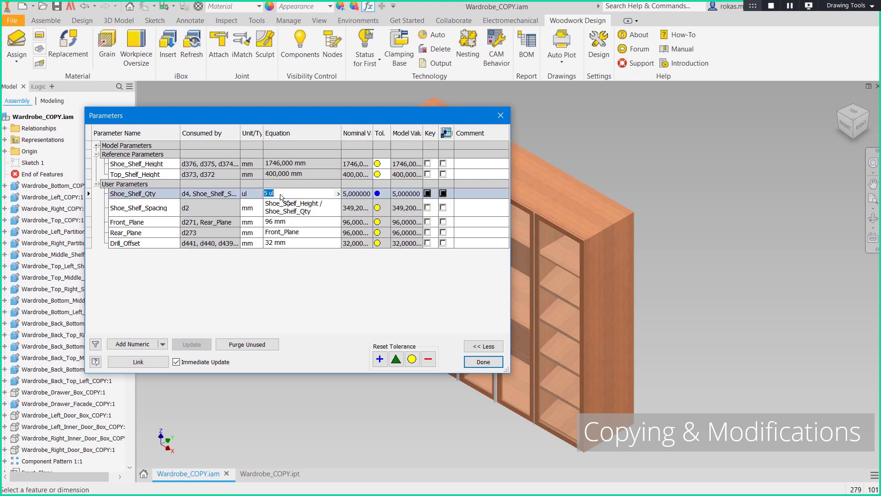
pyautogui.write('7')
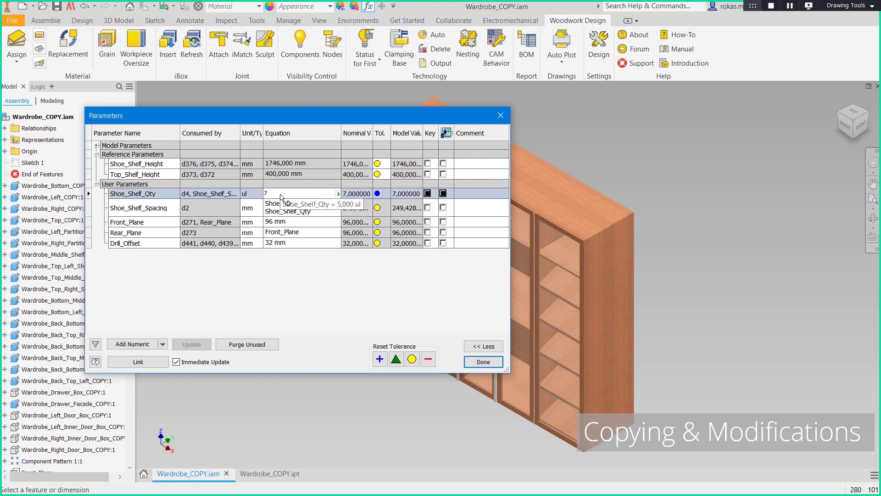
pyautogui.press('Return')
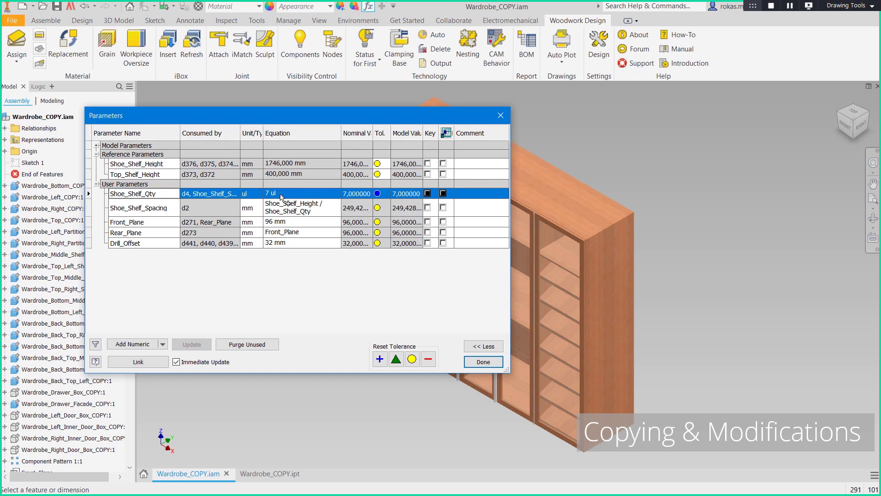
pyautogui.click(483, 361)
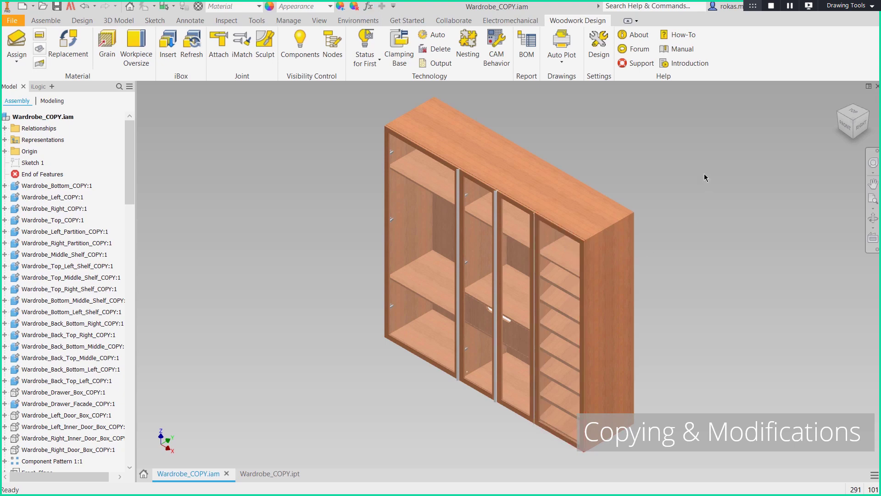
# Step: Replace the 18 mm laminated board color with 5502 Rovere Vanilla from the Excel data in the Wardrobe Replacement configuration
pyautogui.click(68, 40)
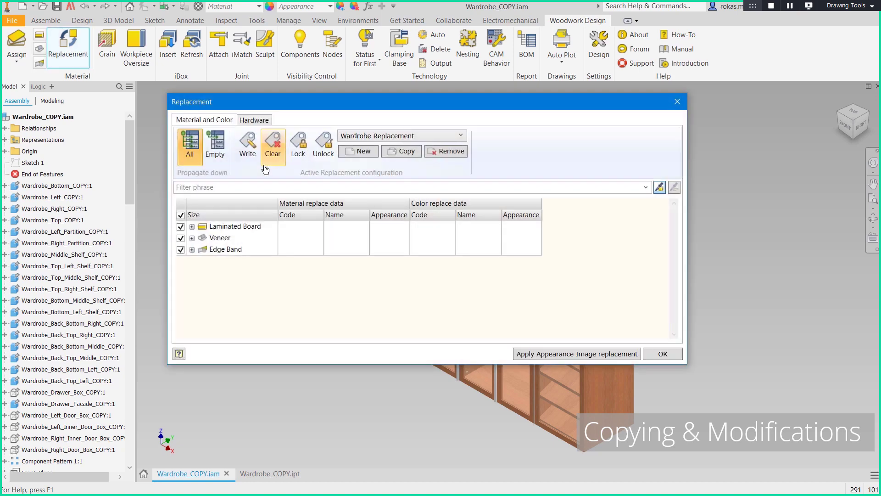
pyautogui.click(191, 227)
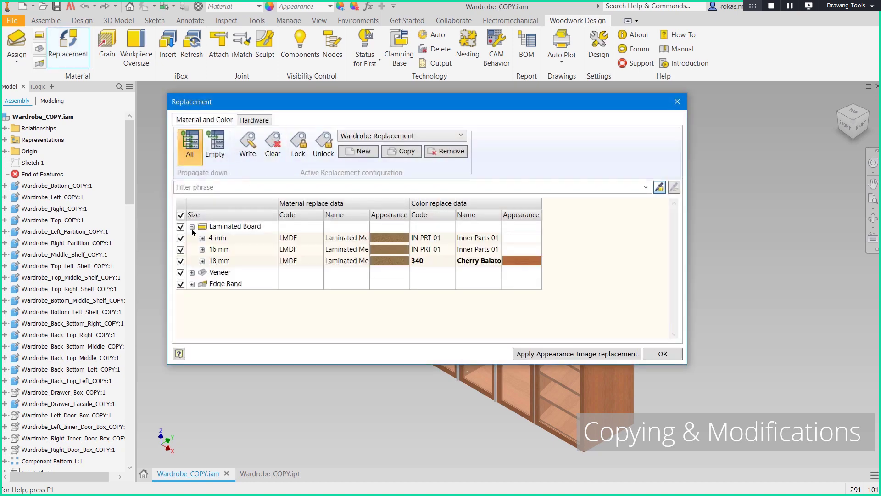
pyautogui.click(191, 272)
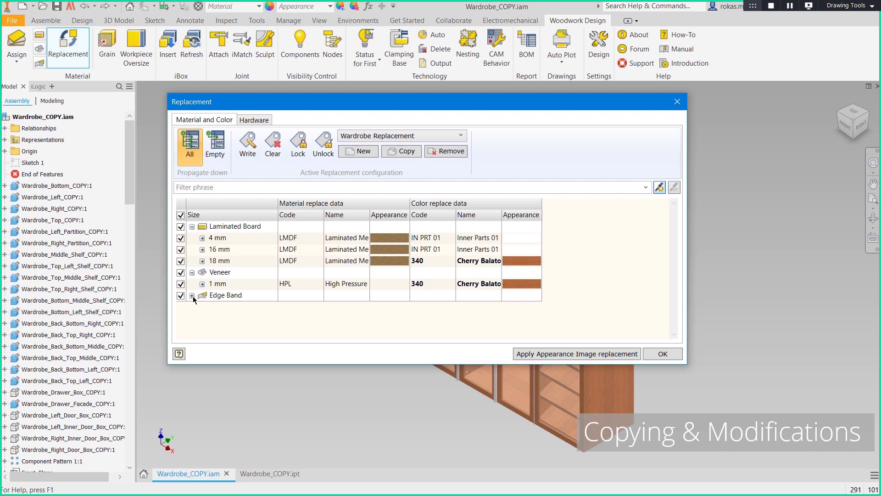
pyautogui.click(192, 295)
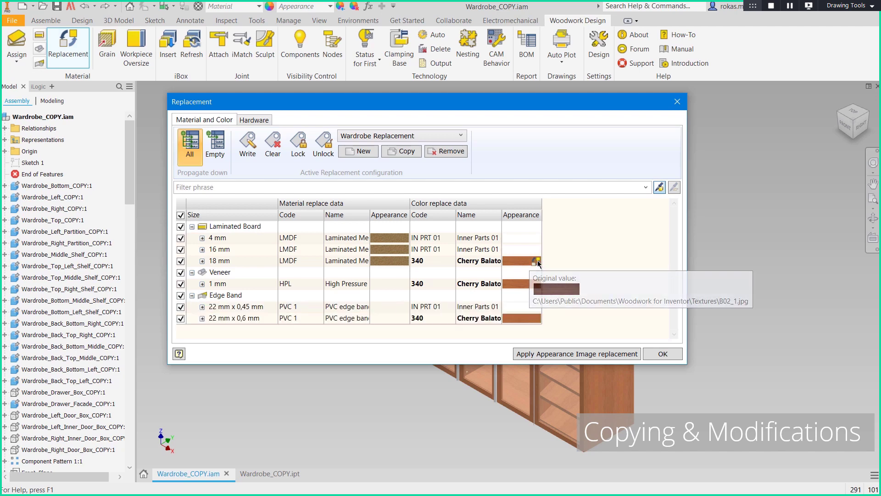
pyautogui.click(537, 260)
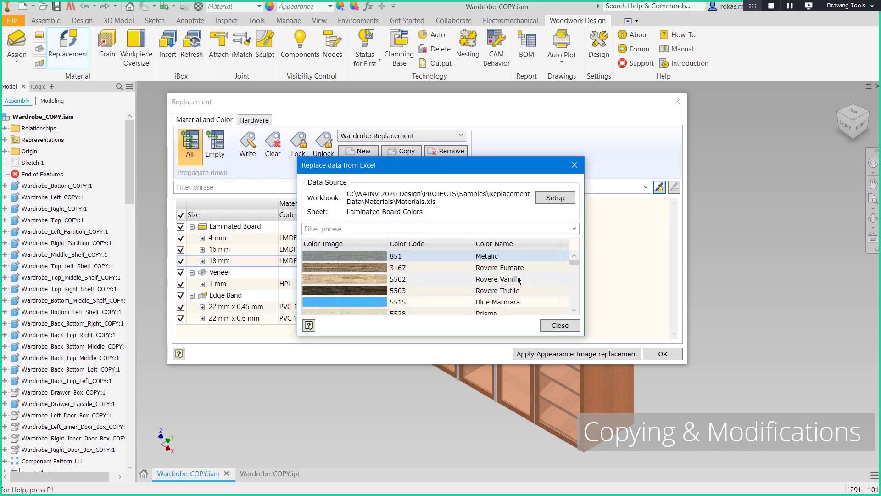
pyautogui.doubleClick(518, 279)
# Step: Replace the 1 mm veneer and 22 mm x 0,6 mm edge band colors with 5502 Rovere Vanilla and apply the appearance image replacement
pyautogui.click(537, 287)
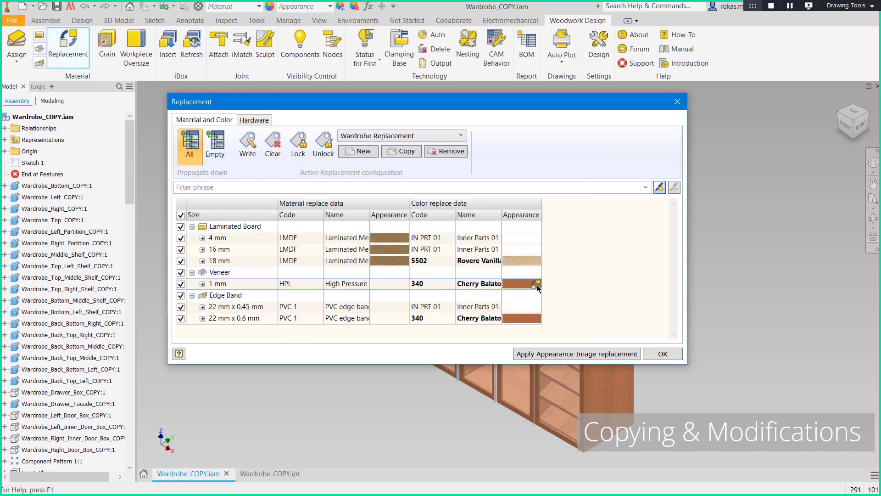
pyautogui.doubleClick(525, 280)
pyautogui.click(536, 318)
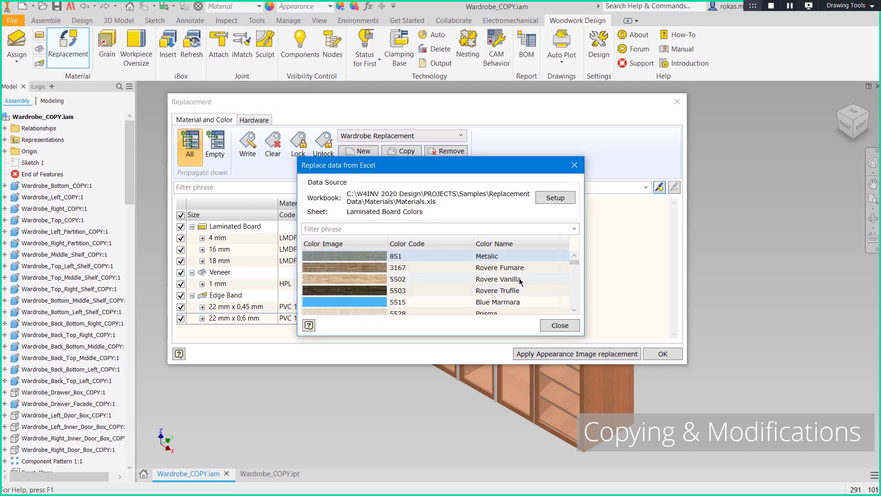
pyautogui.doubleClick(519, 278)
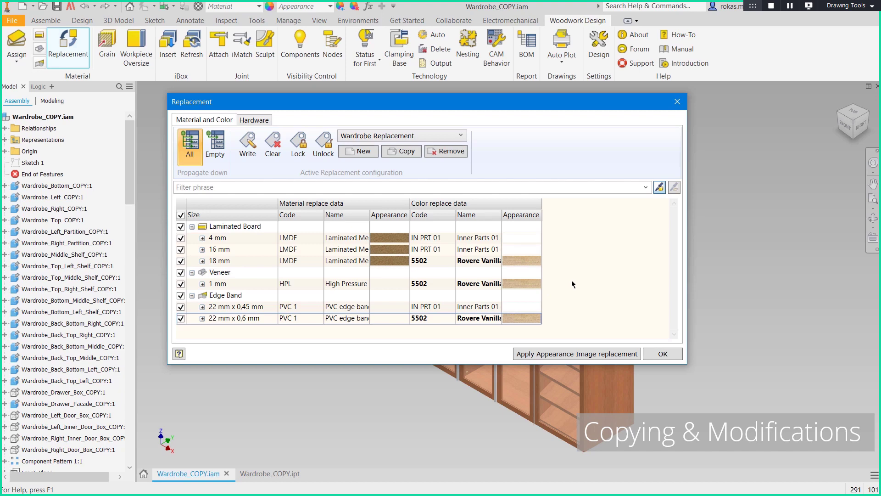
pyautogui.click(598, 353)
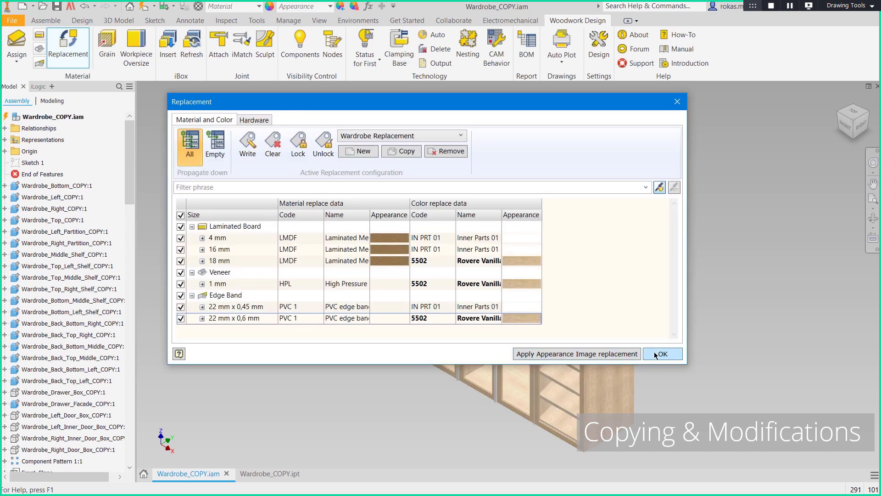
pyautogui.click(661, 354)
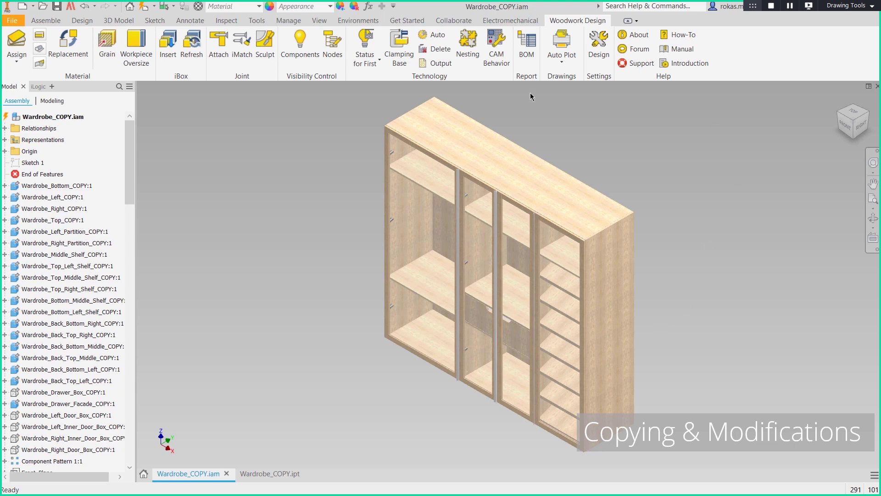
# Step: Display the wardrobe in perspective projection, view it from the front and return to the home view
pyautogui.click(319, 21)
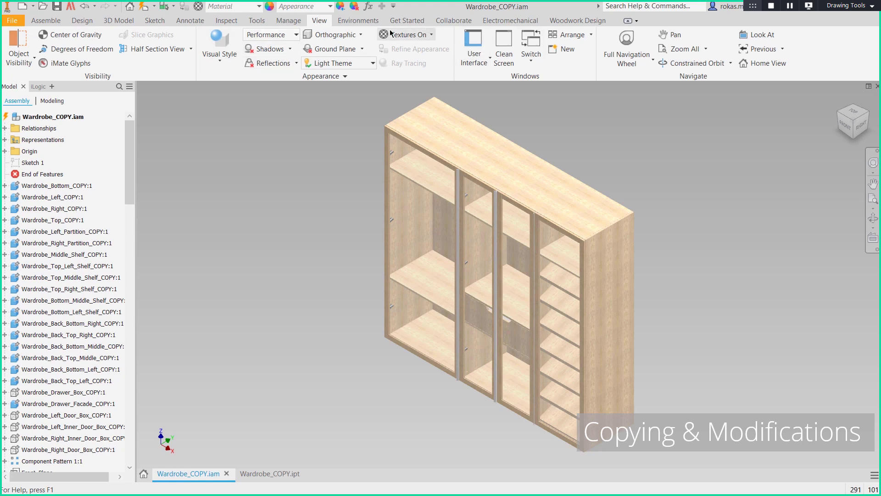
pyautogui.click(331, 34)
pyautogui.click(344, 74)
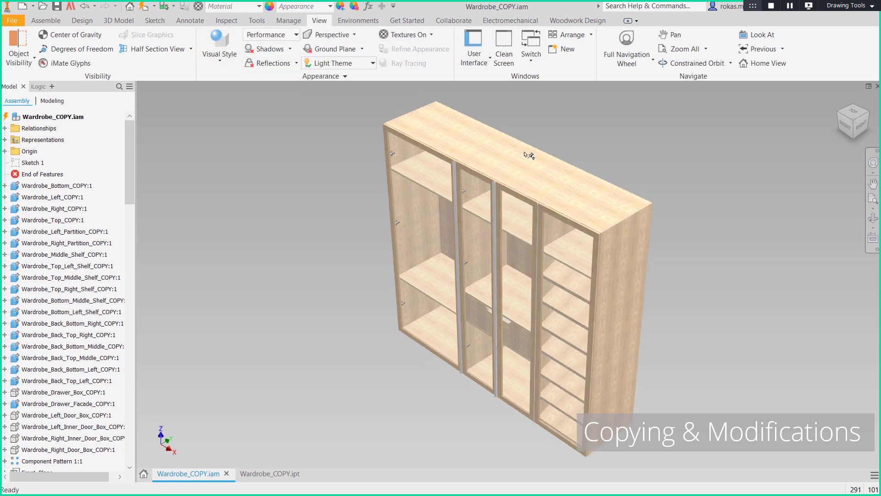
pyautogui.keyDown('shift'); pyautogui.moveTo(545, 272); pyautogui.dragTo(604, 243, button='middle'); pyautogui.keyUp('shift')
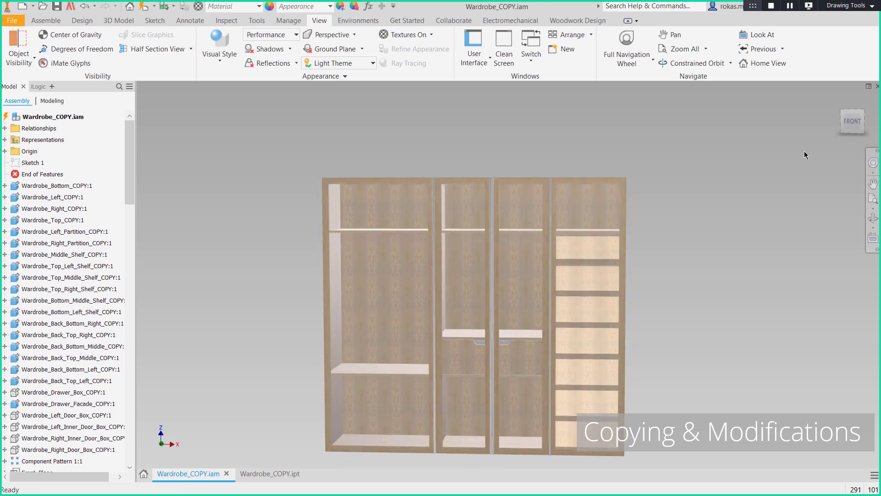
pyautogui.press('F6')
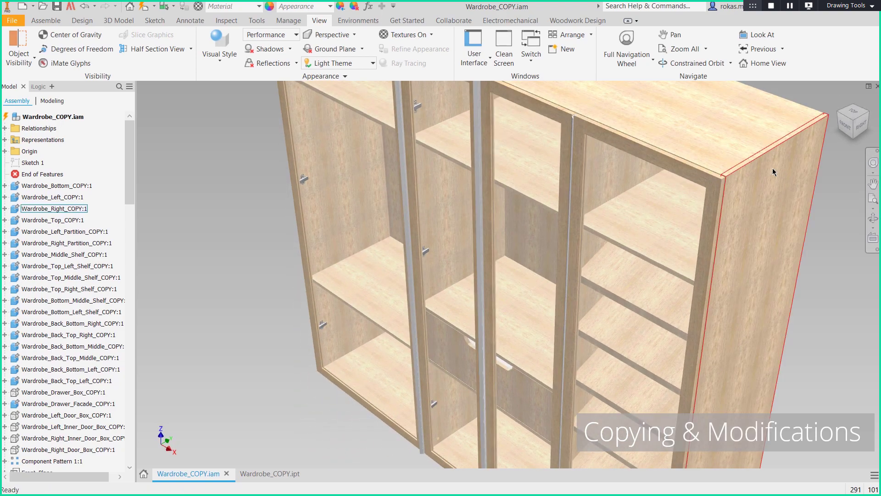